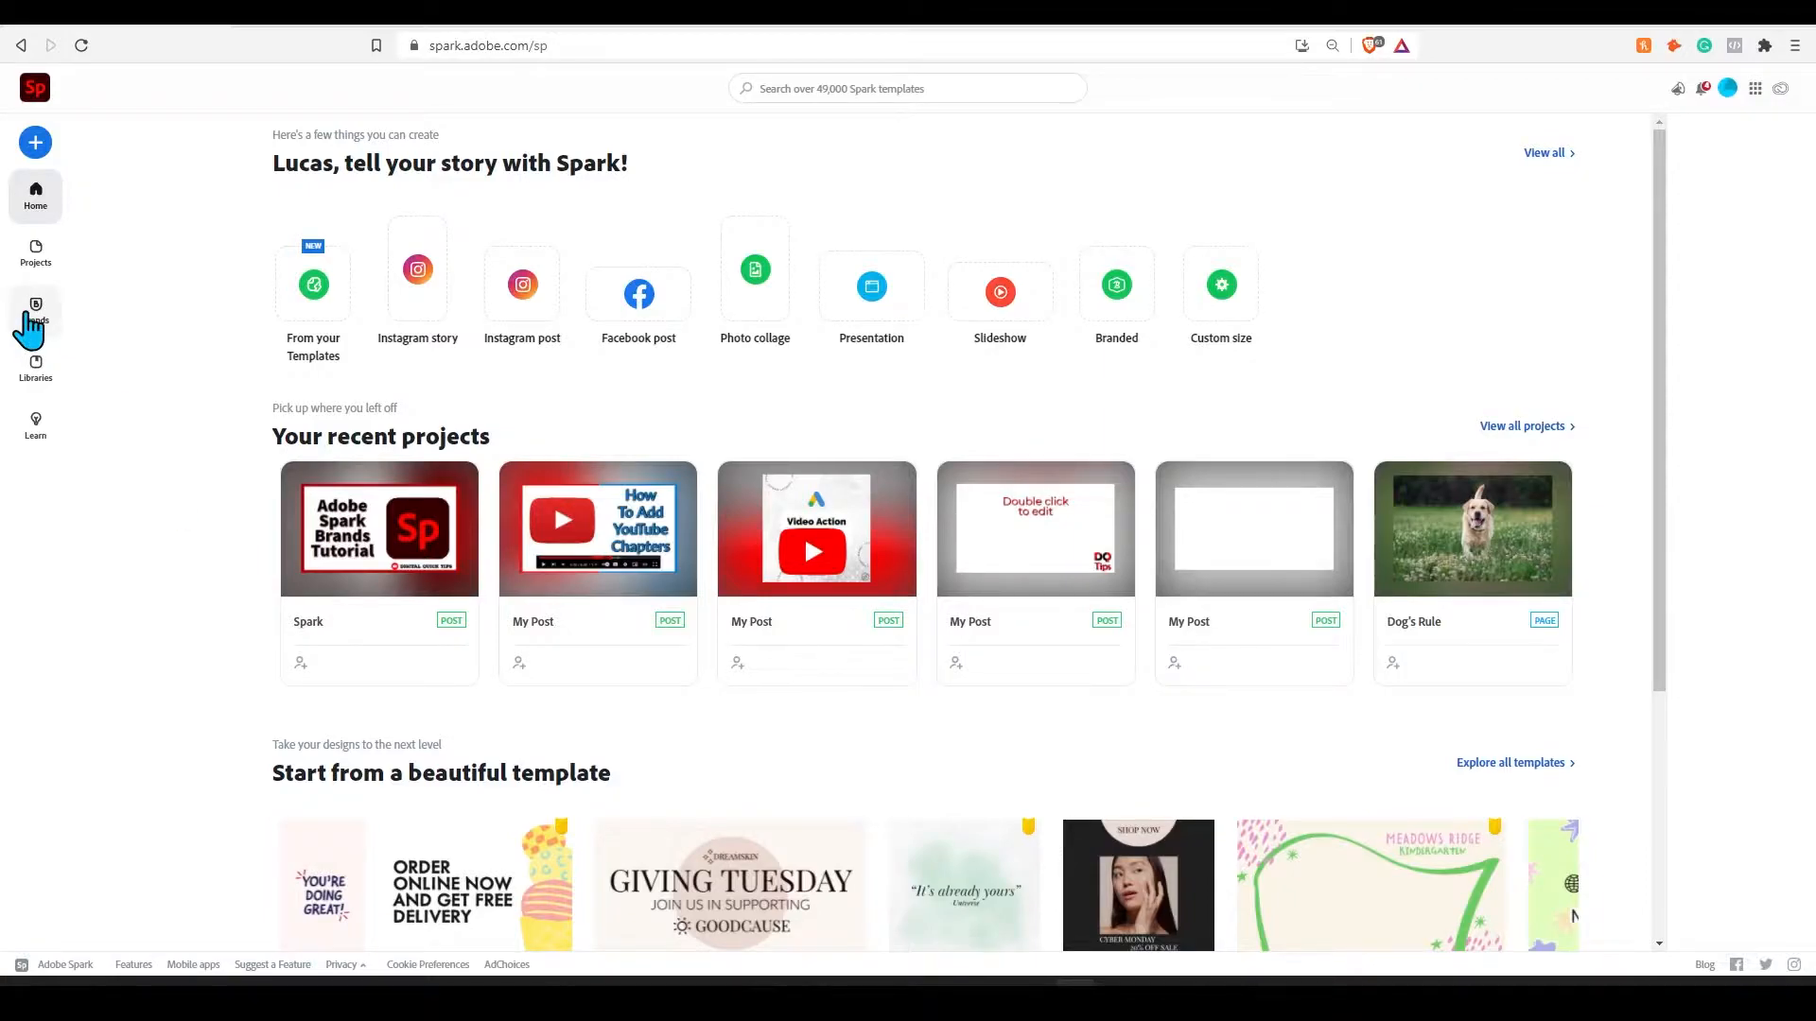
- Start a new brand in the Brands section and upload DQT Logo.png as its logo
left_click(47, 322)
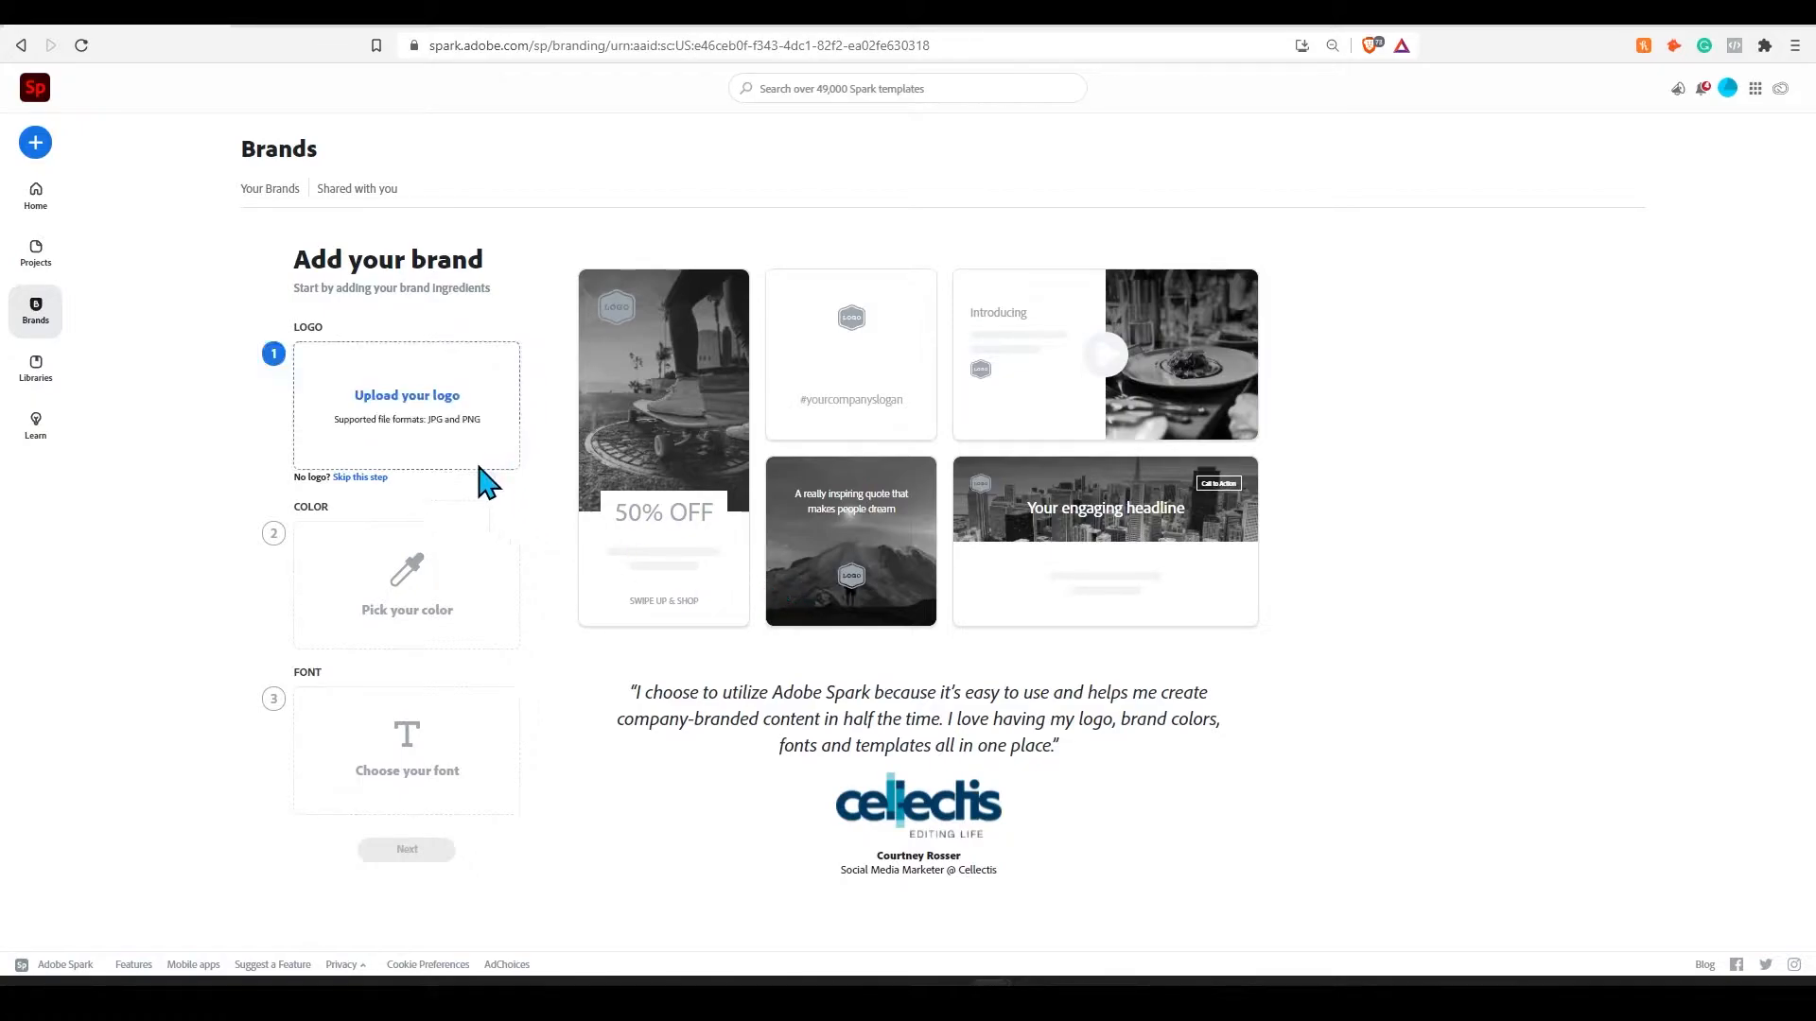
left_click(422, 435)
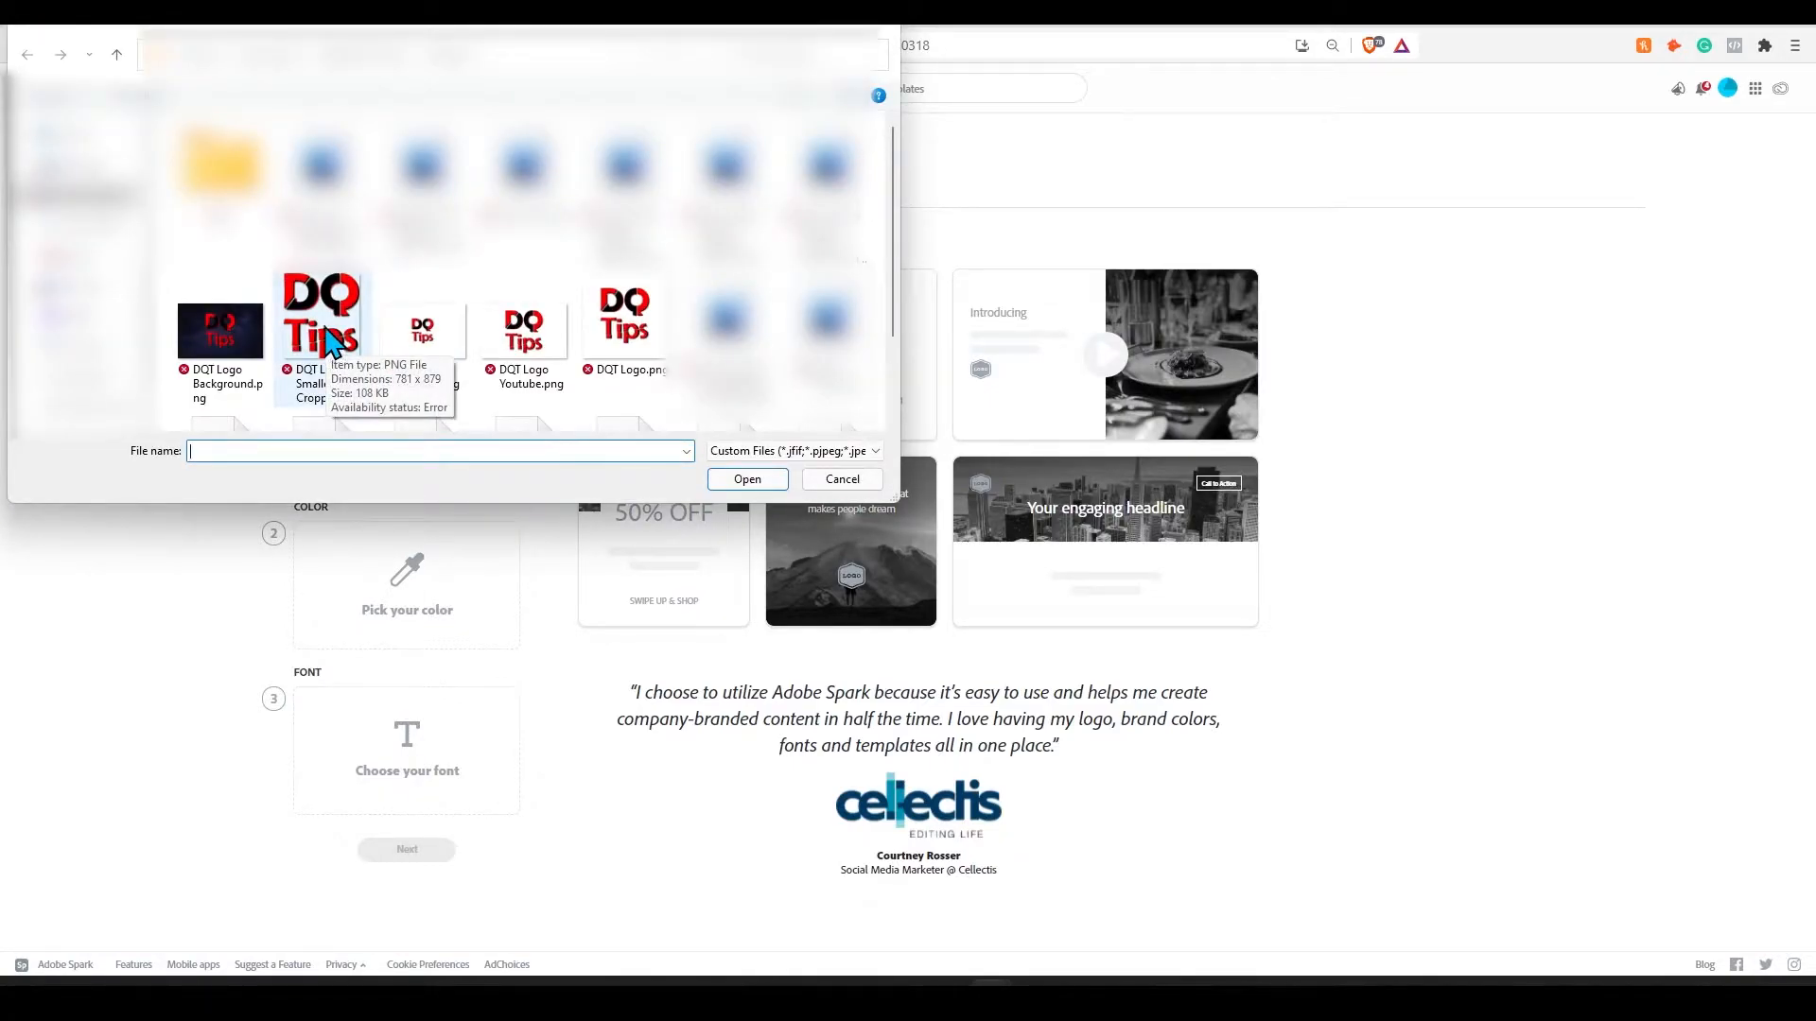
left_click(331, 343)
left_click(624, 322)
left_click(747, 479)
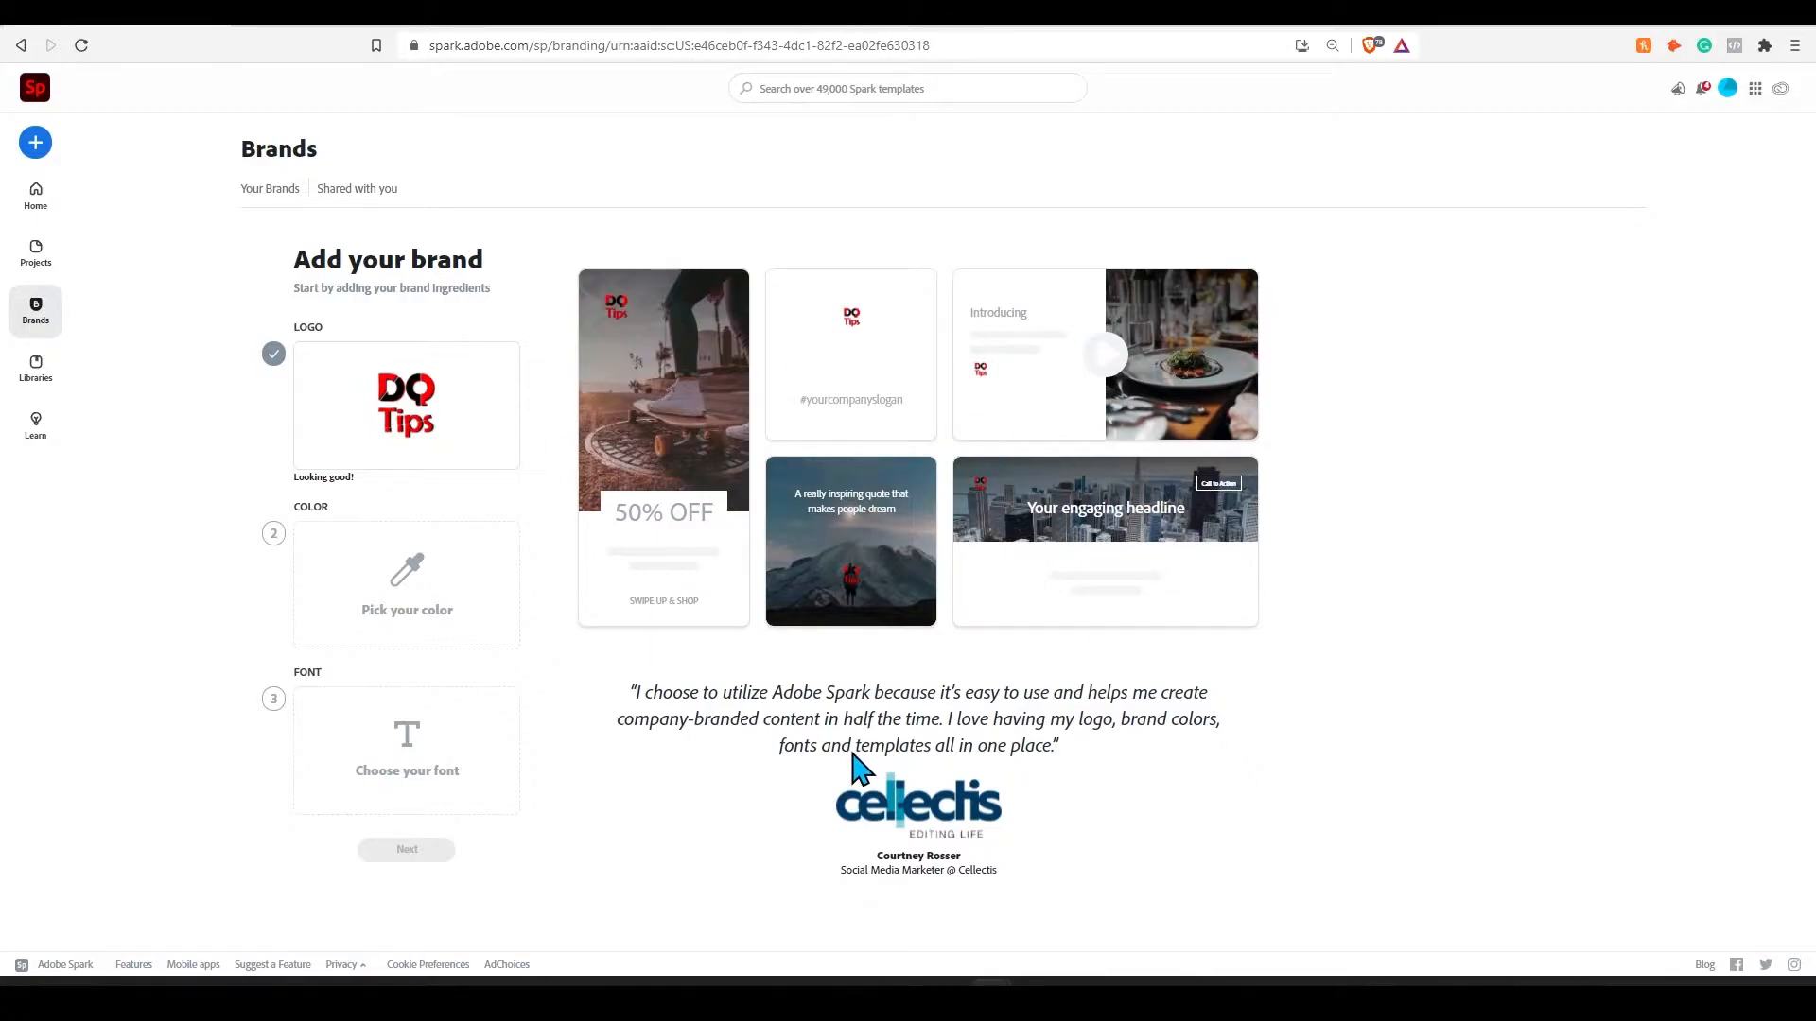
left_click(391, 615)
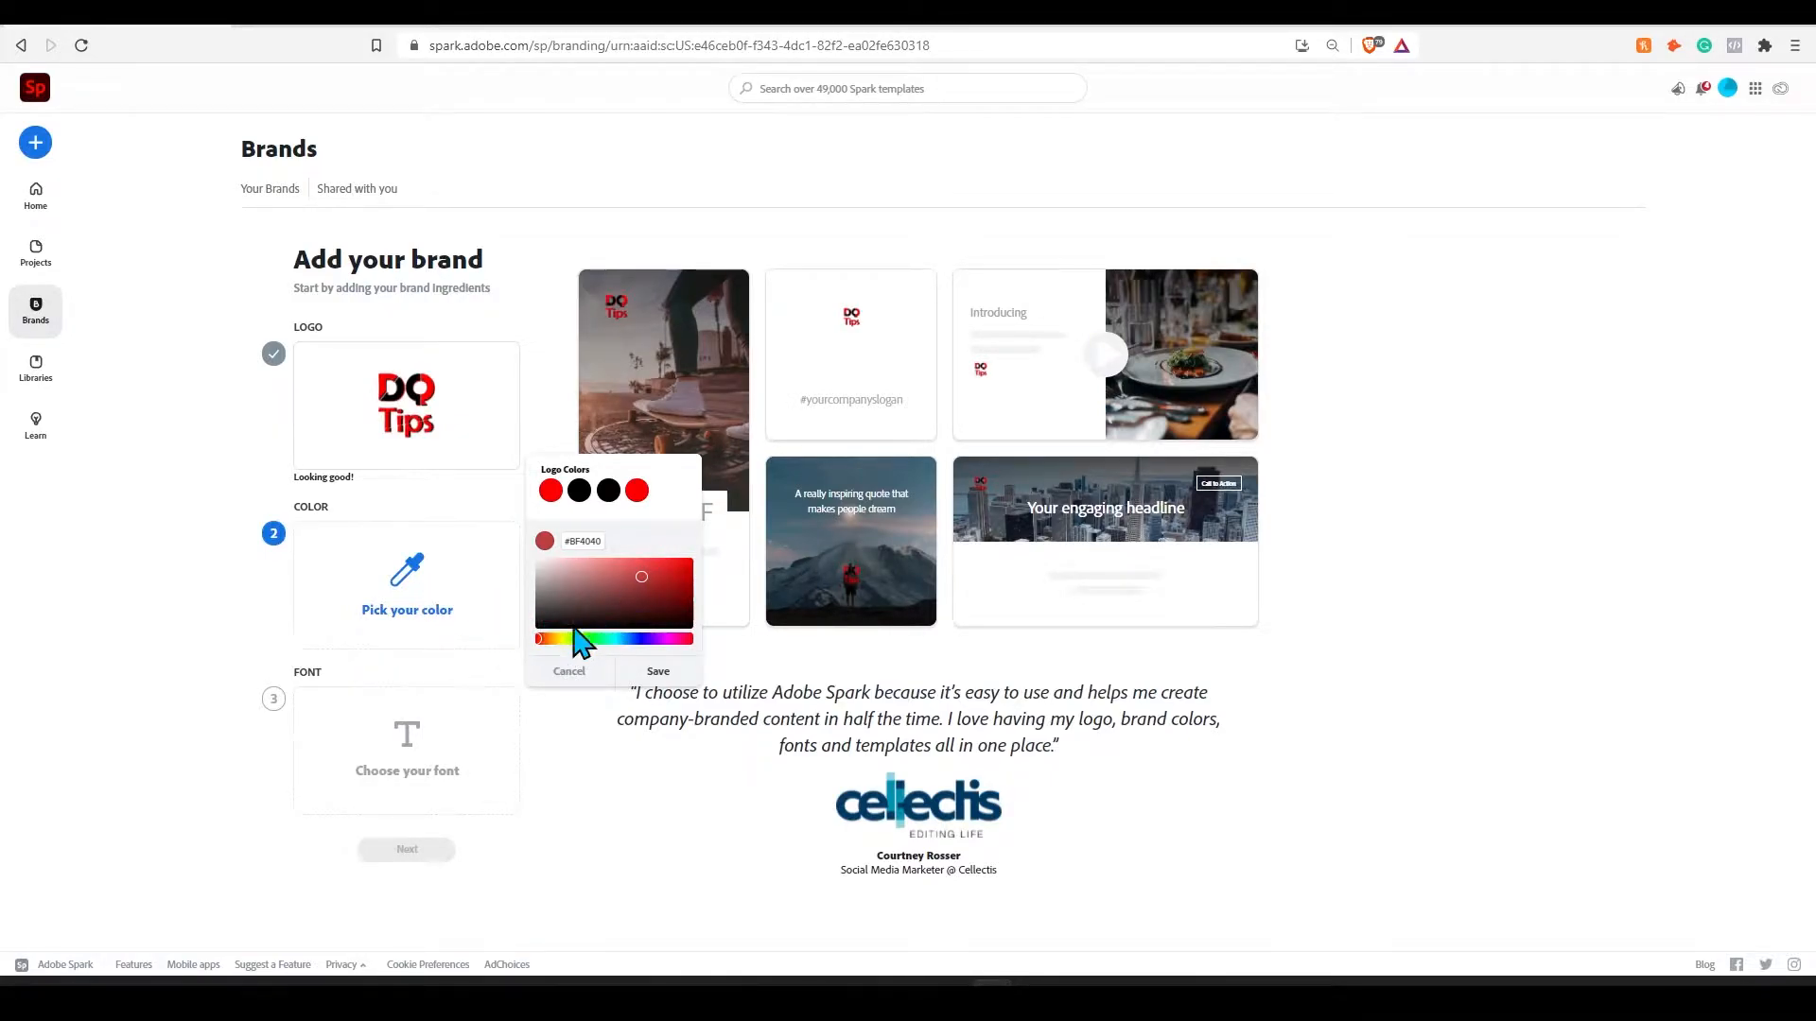
left_click_drag(541, 639, 660, 639)
left_click(752, 756)
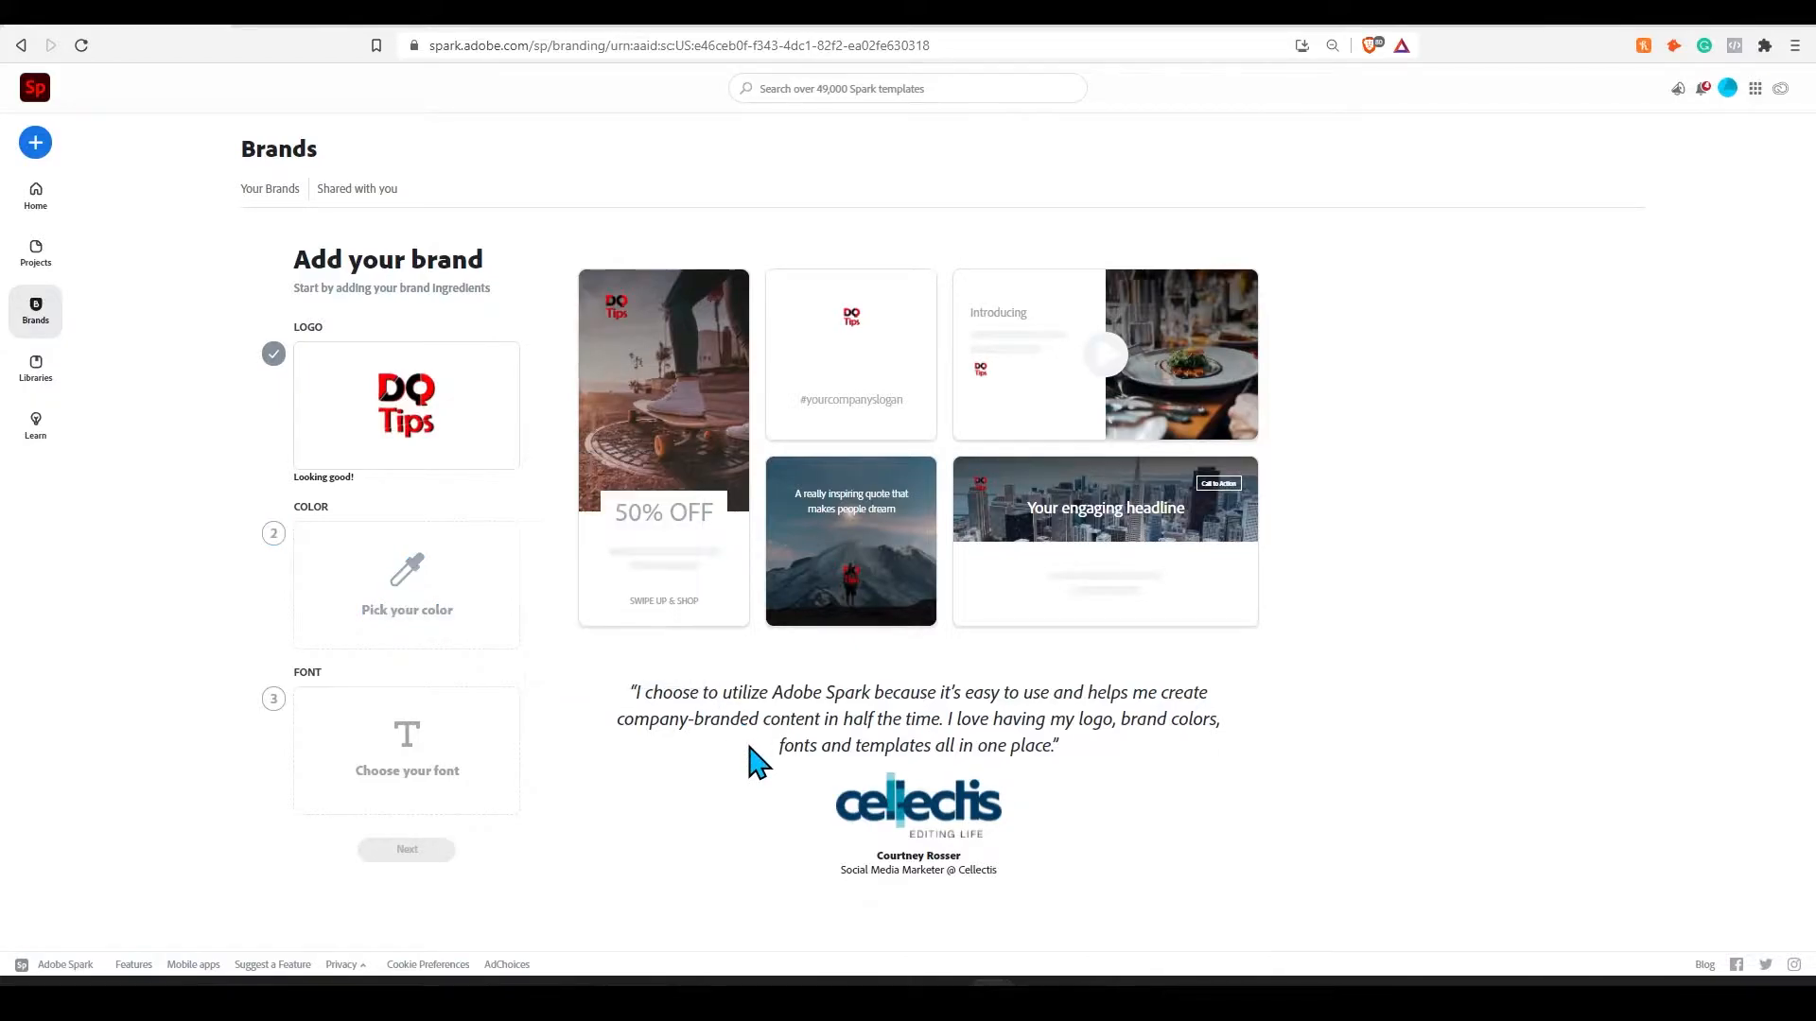
- Set the brand color to the logo's black, #000000, and save it
left_click(409, 605)
left_click(576, 490)
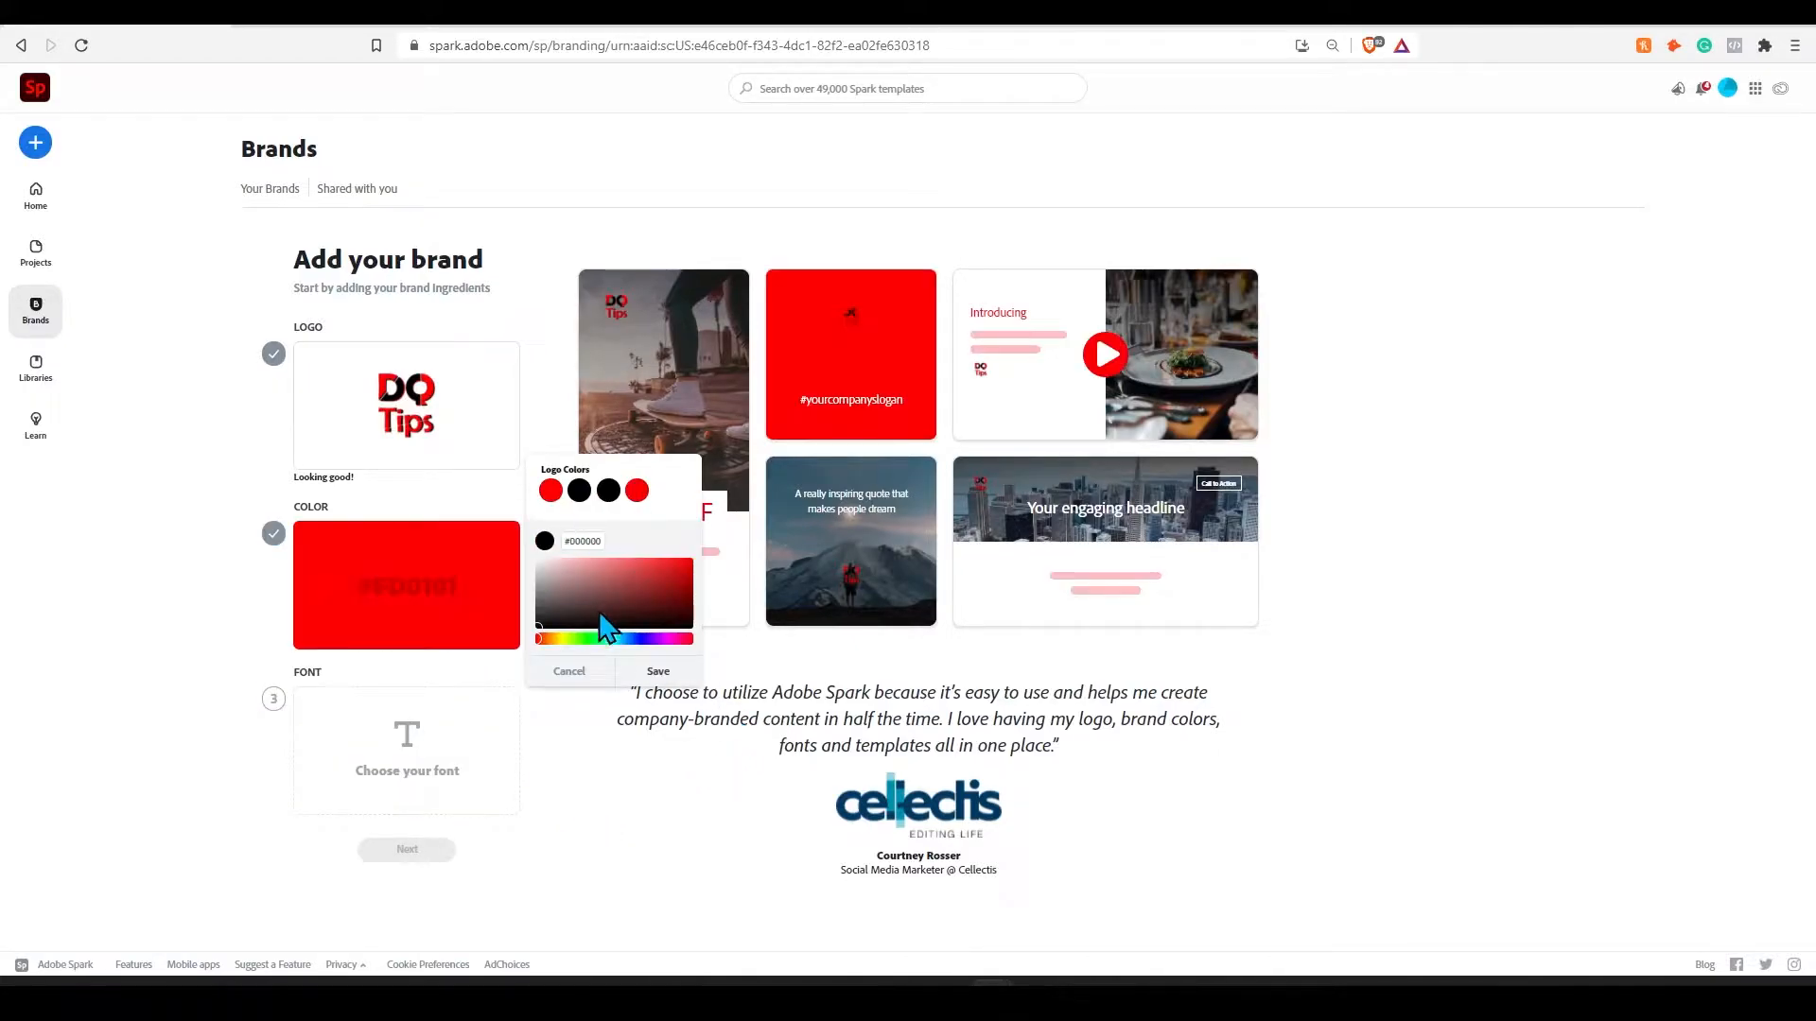
left_click(654, 673)
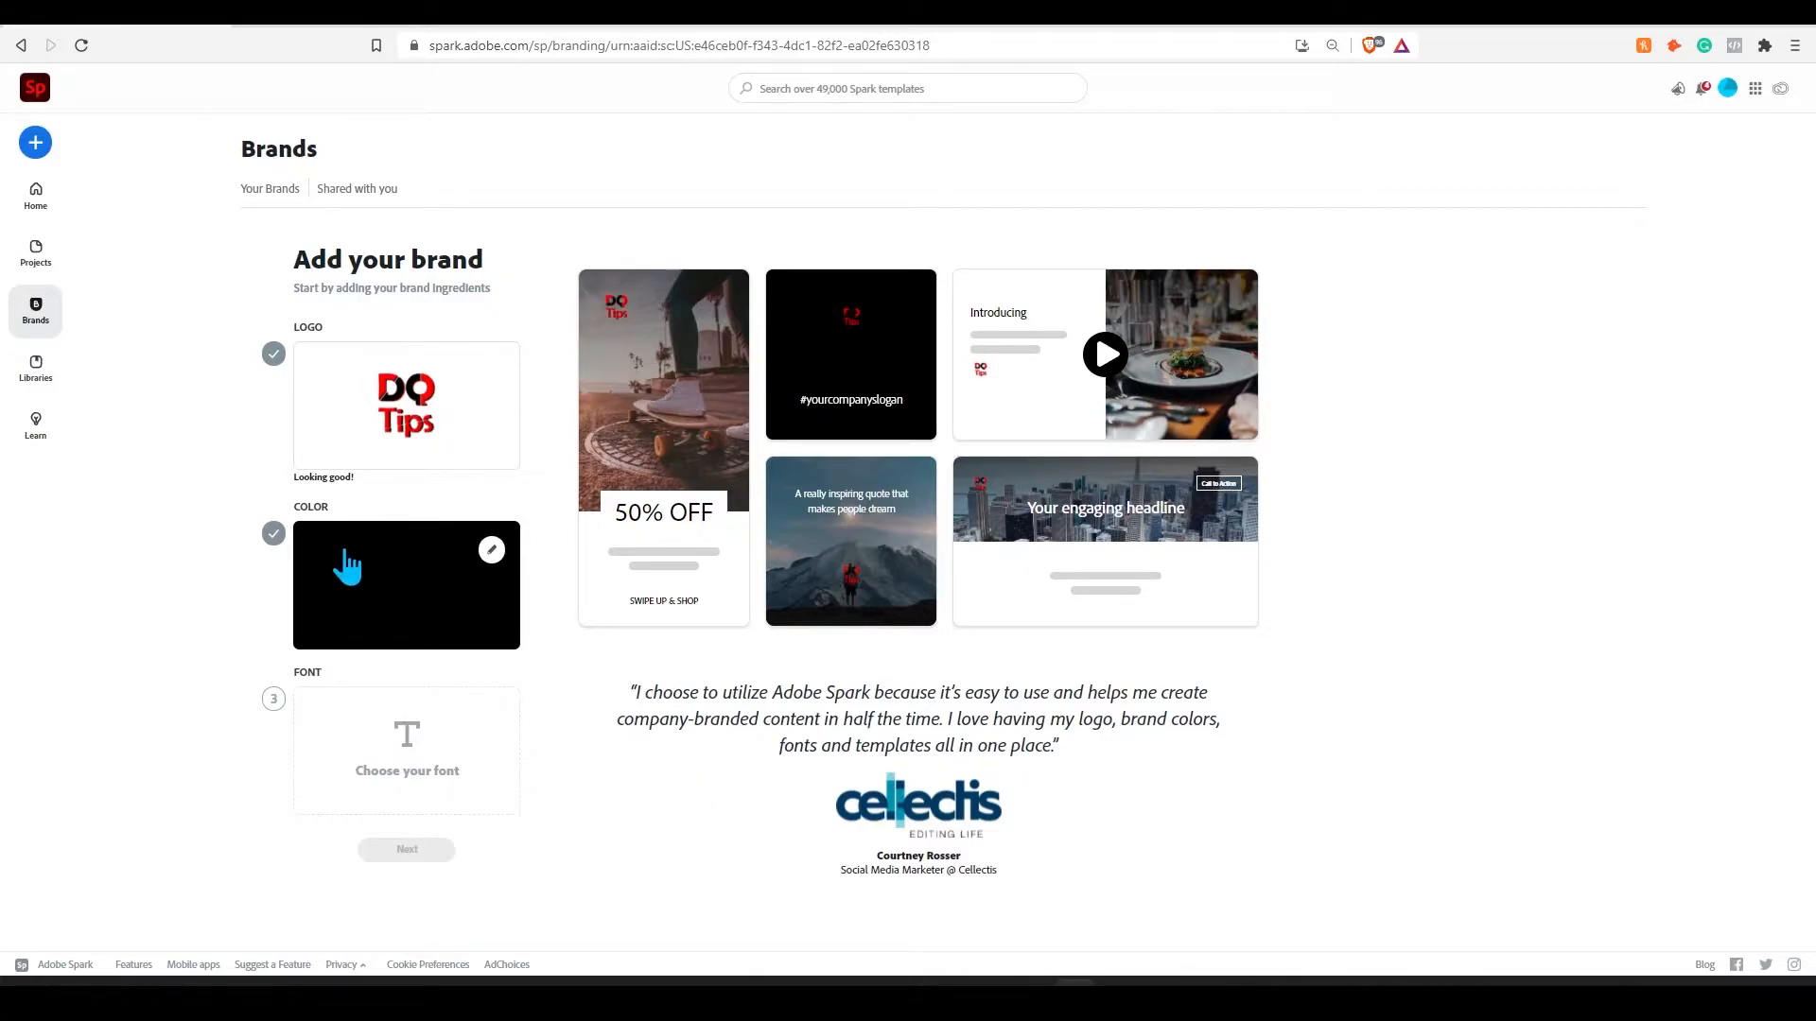
- Choose Museo Sans Rounded 500 from the Clean fonts as the brand font
left_click(423, 774)
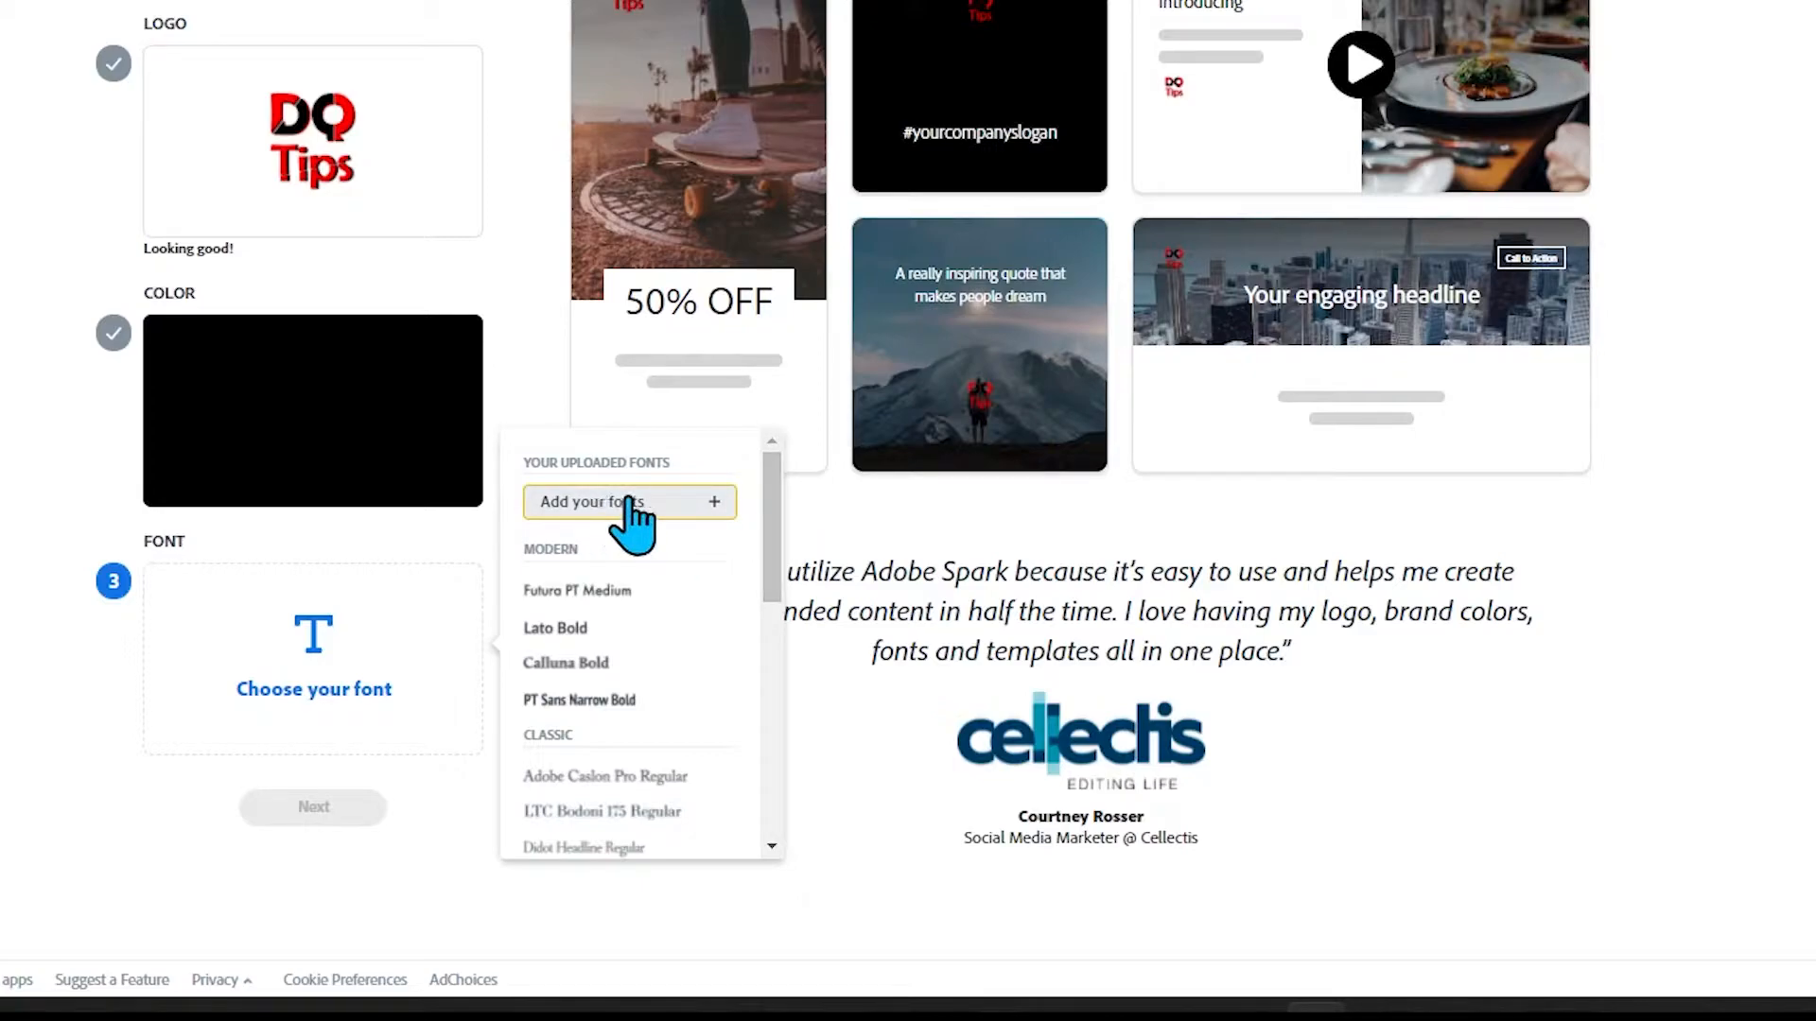
left_click_drag(774, 520, 757, 674)
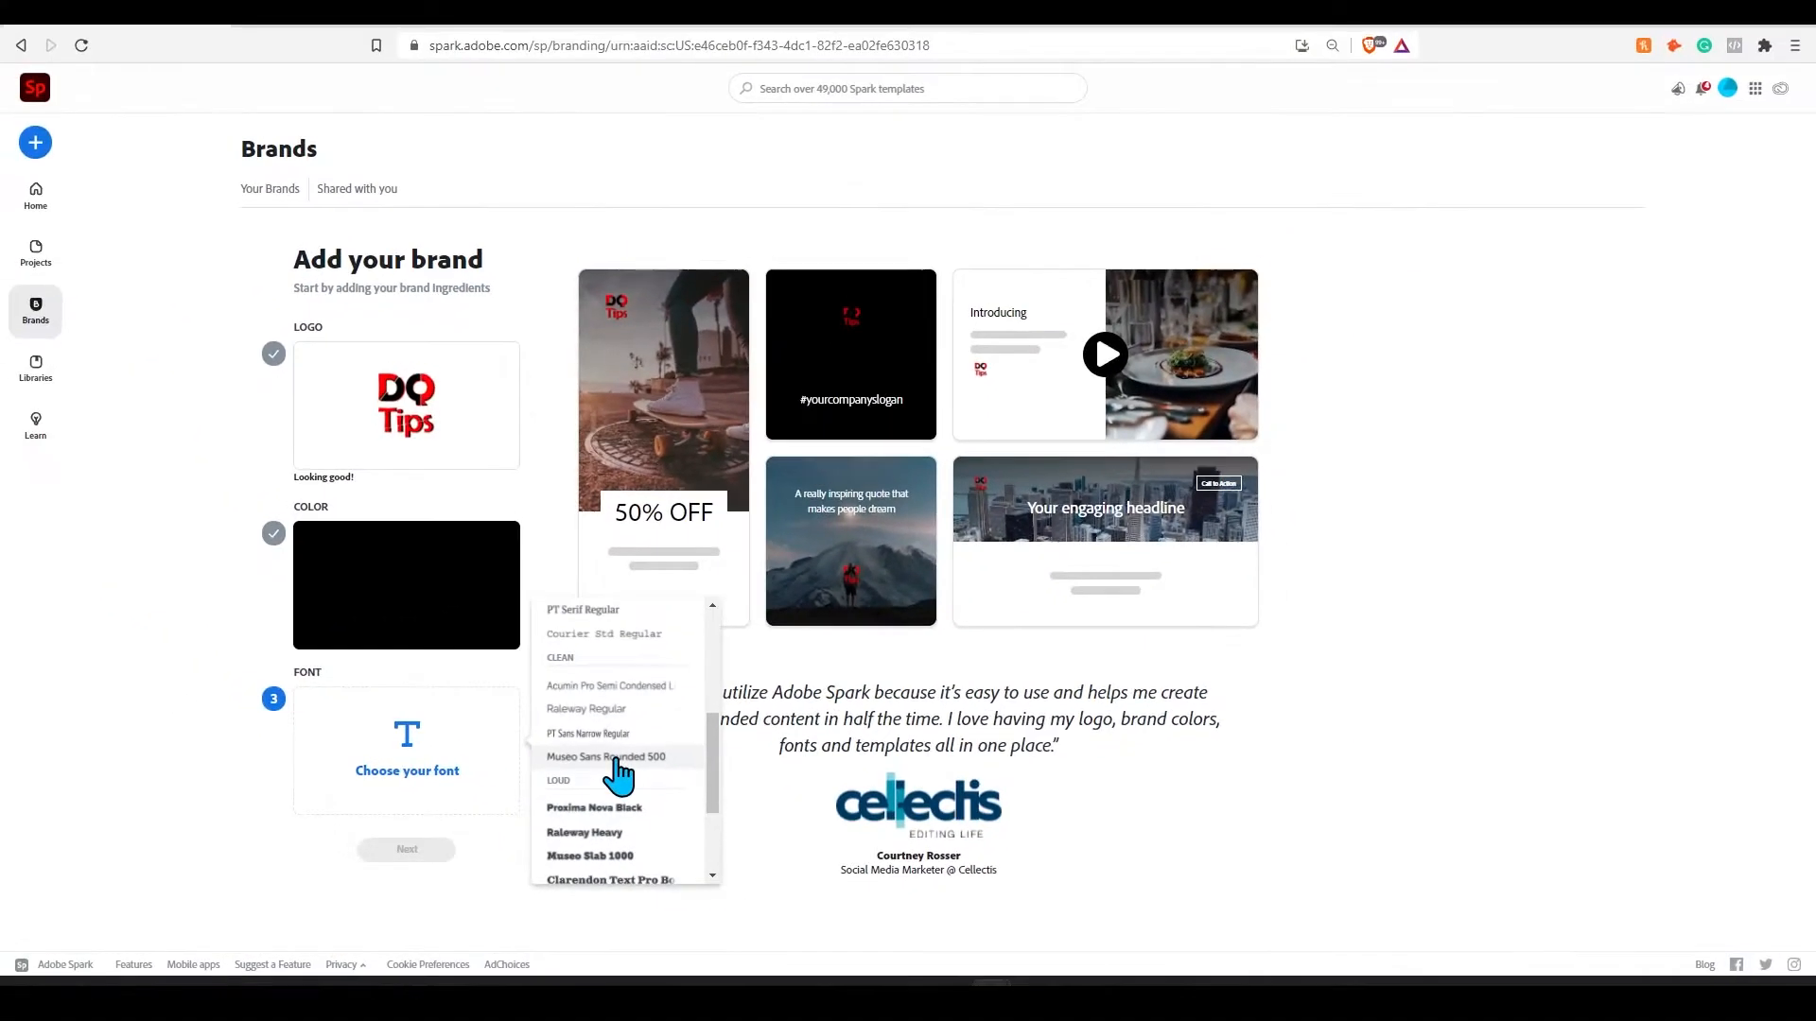
left_click(624, 670)
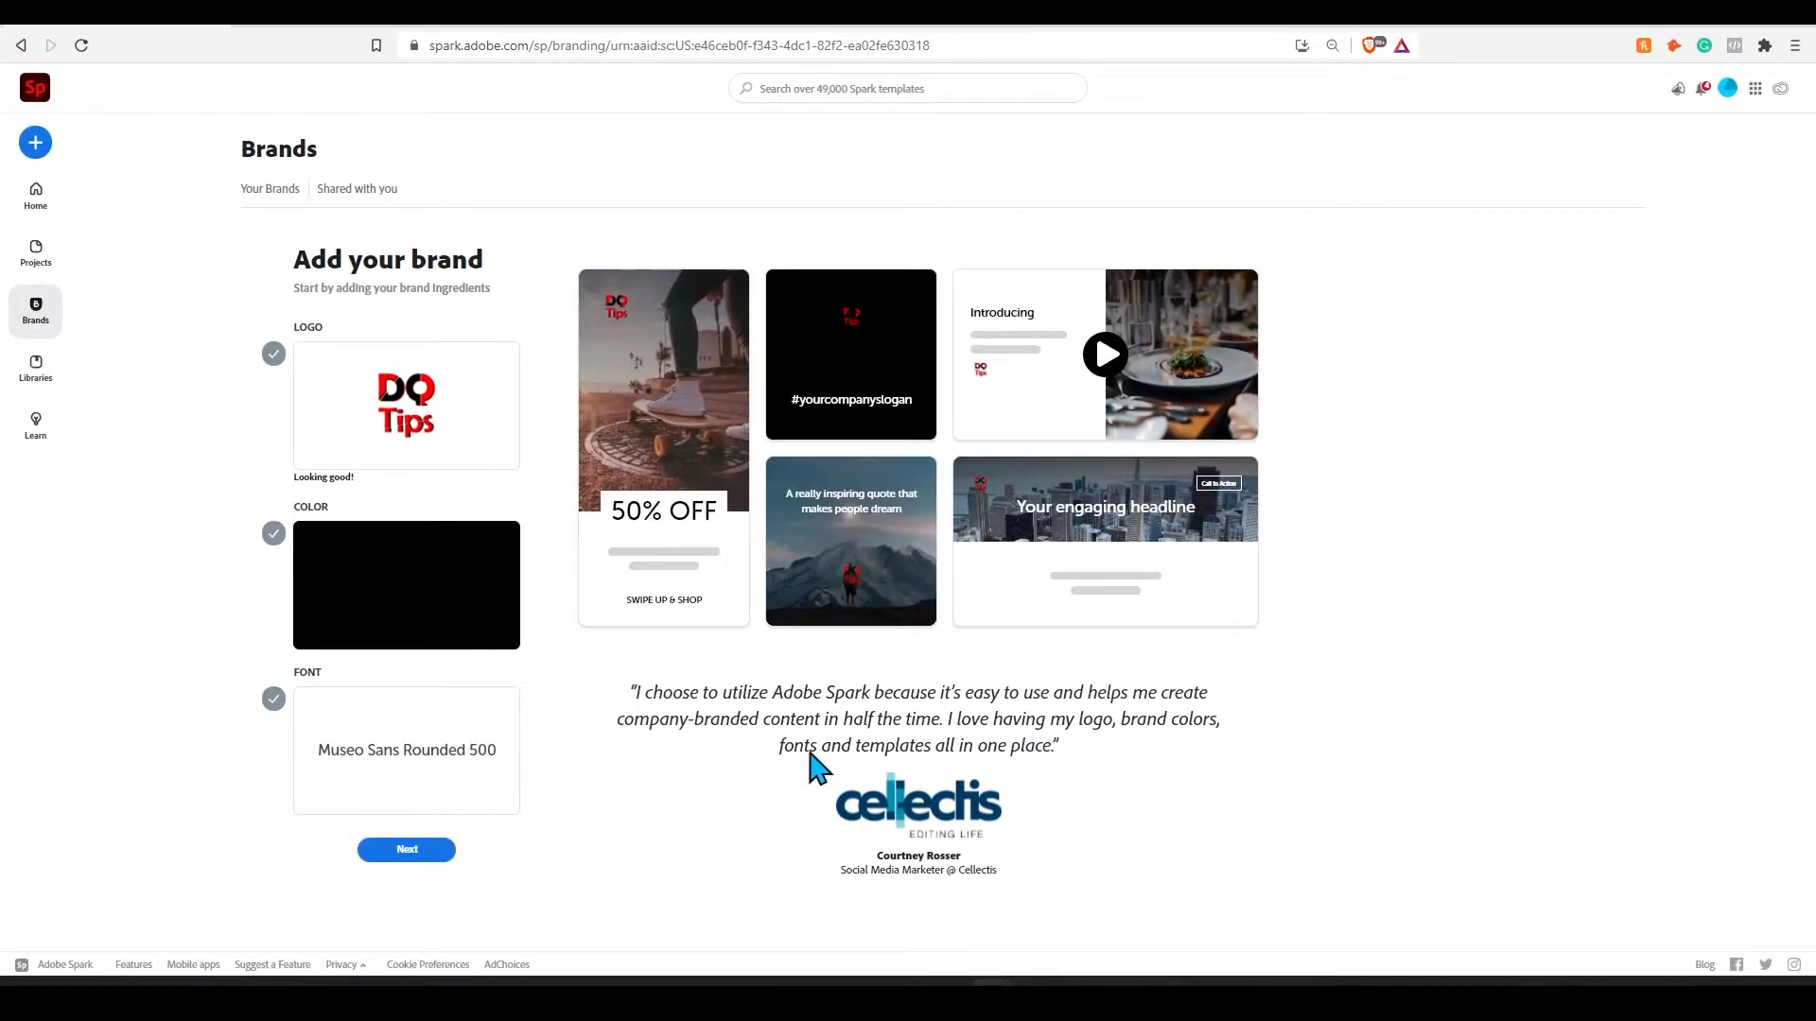
- Name the brand "Digital Quick Tips", create it, and dismiss the offer to add another brand
left_click(406, 849)
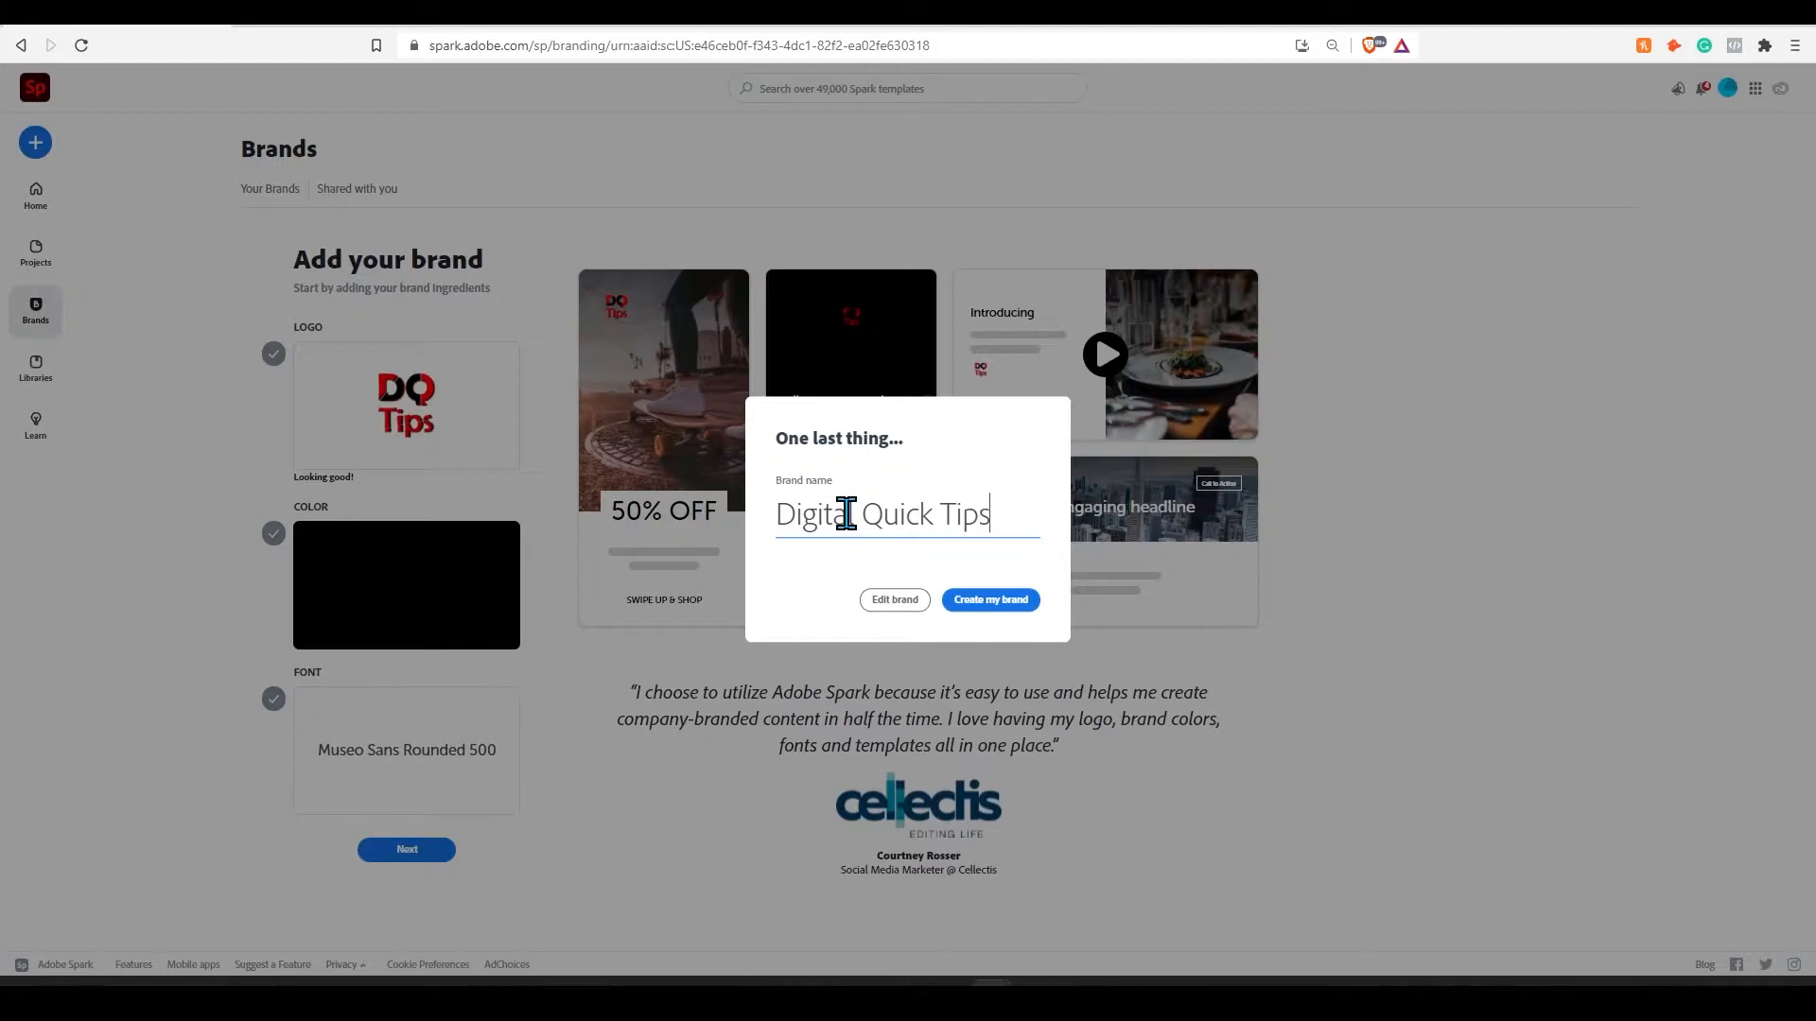
left_click(1004, 604)
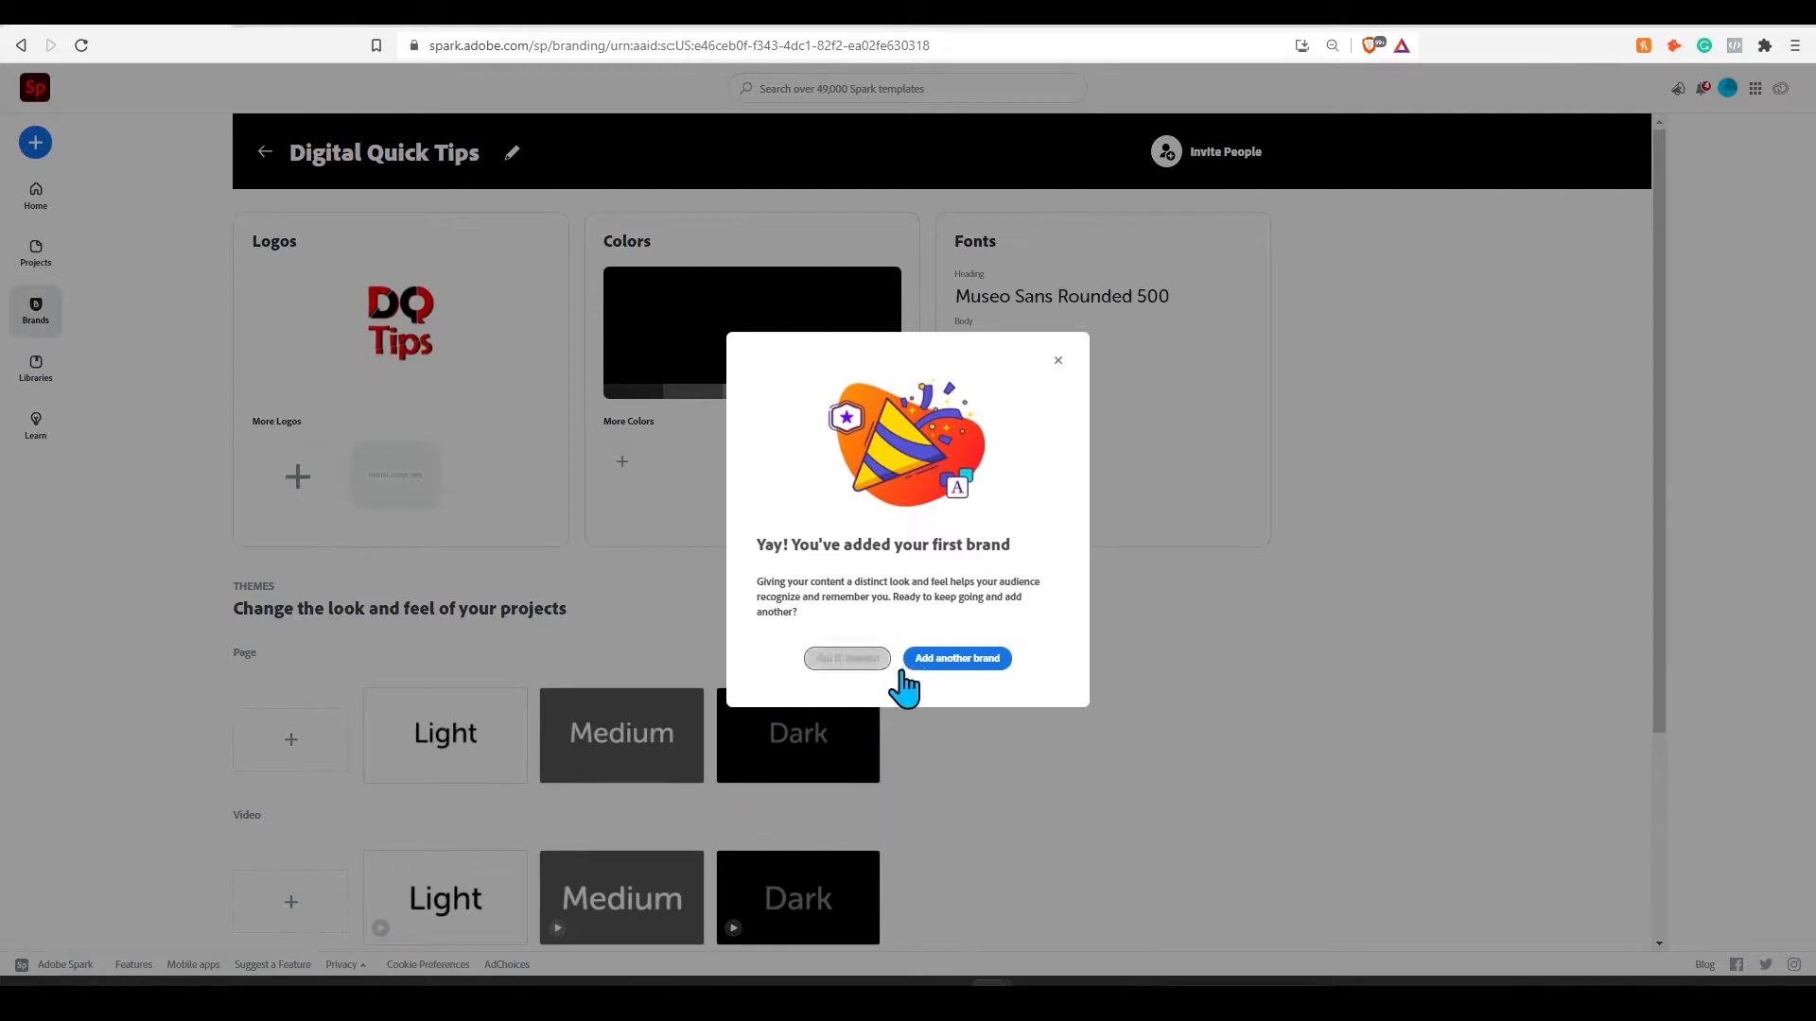
left_click(854, 660)
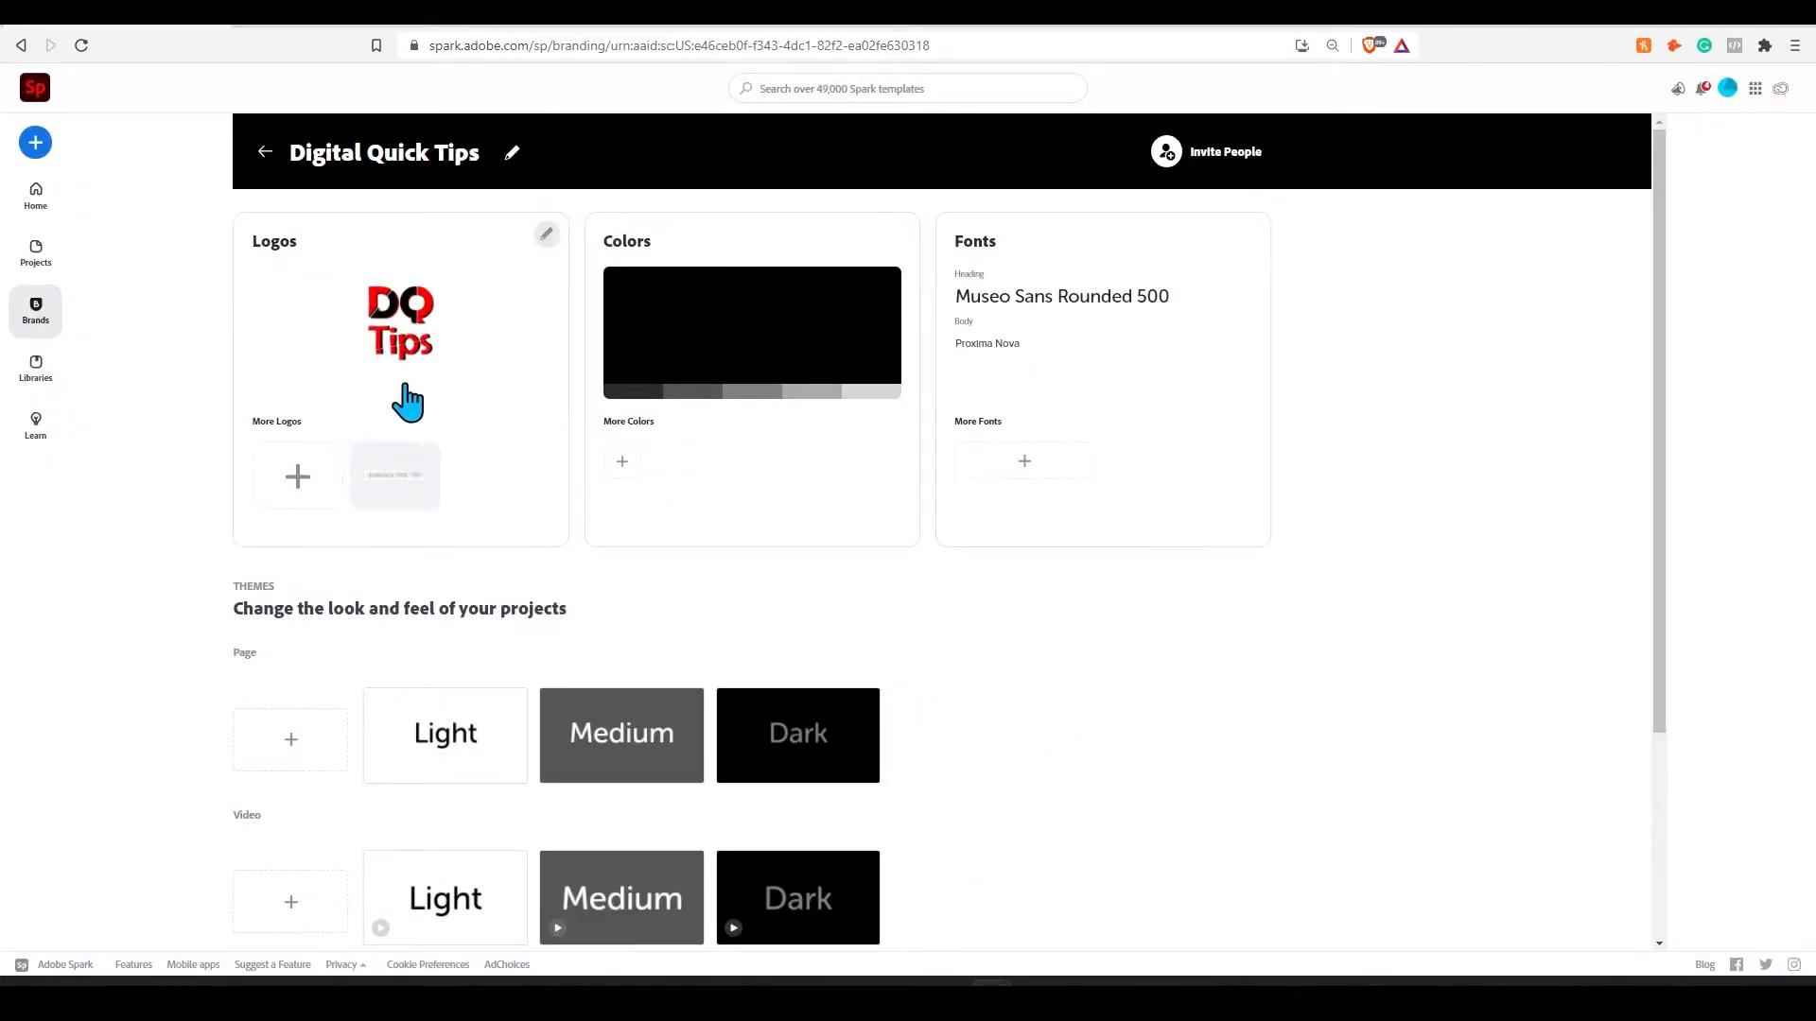
- Look at how additional logos are added to the brand, without uploading a file
left_click(293, 488)
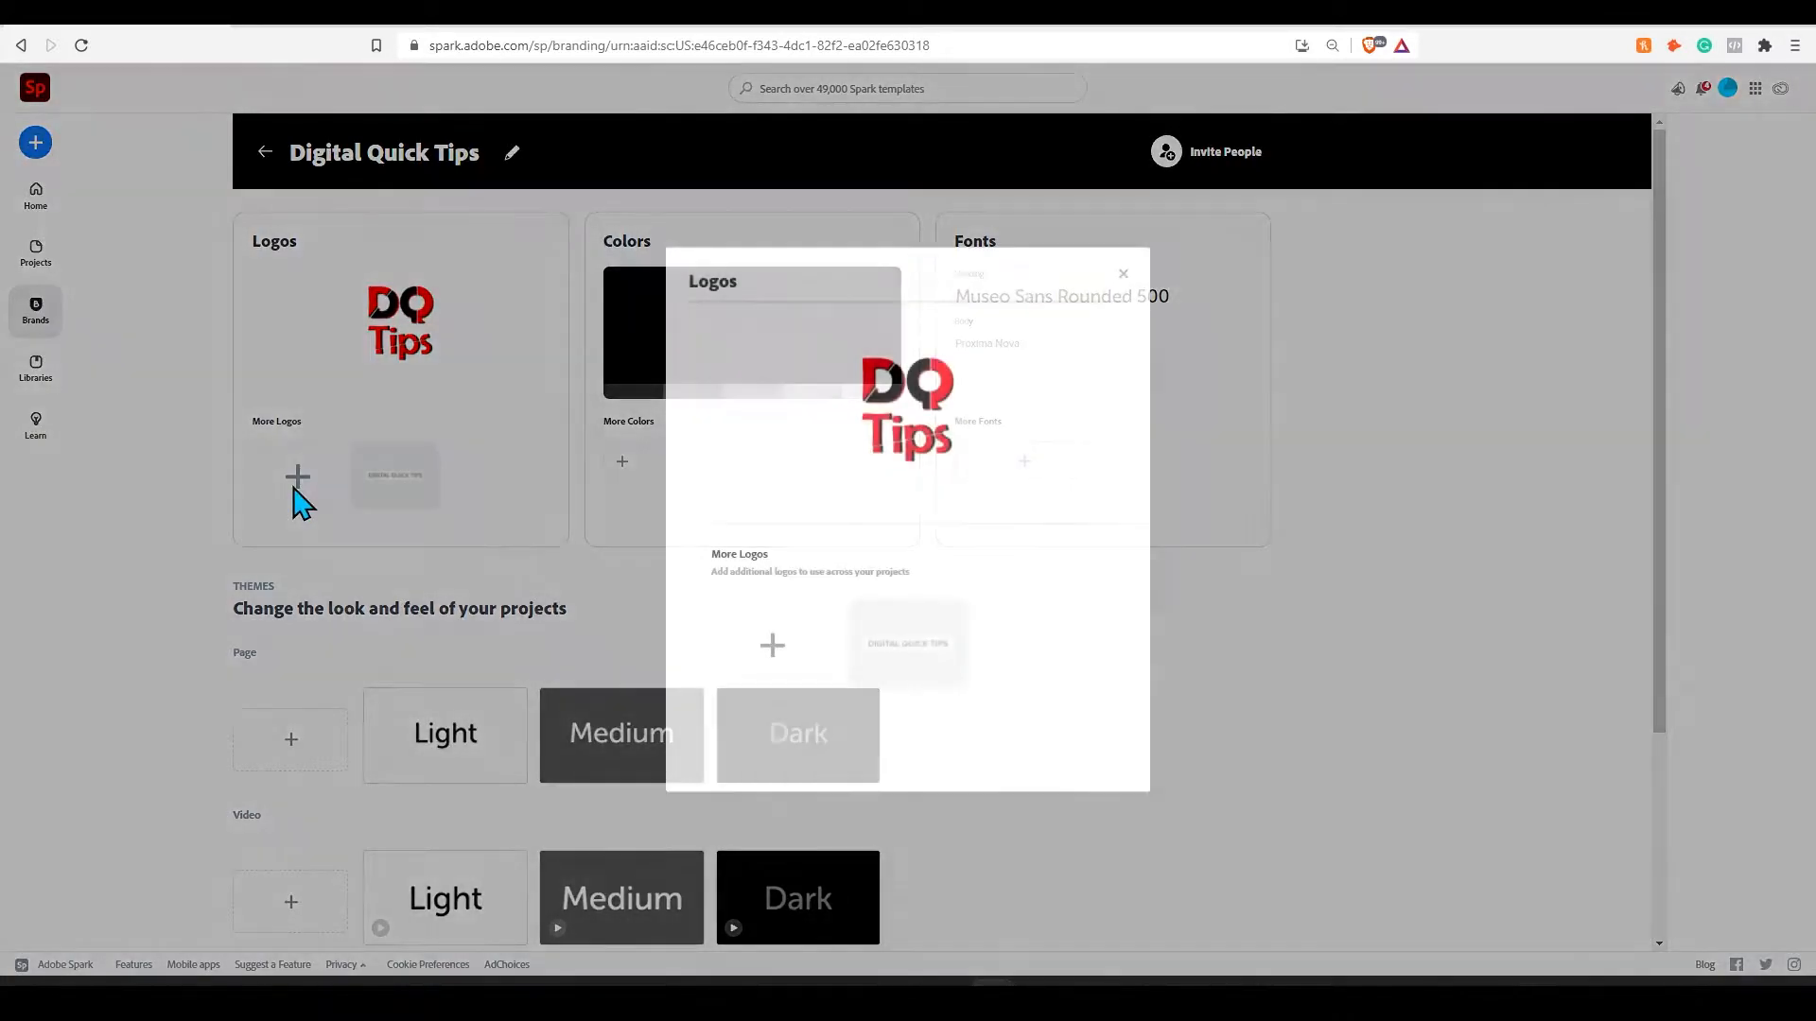
left_click(772, 651)
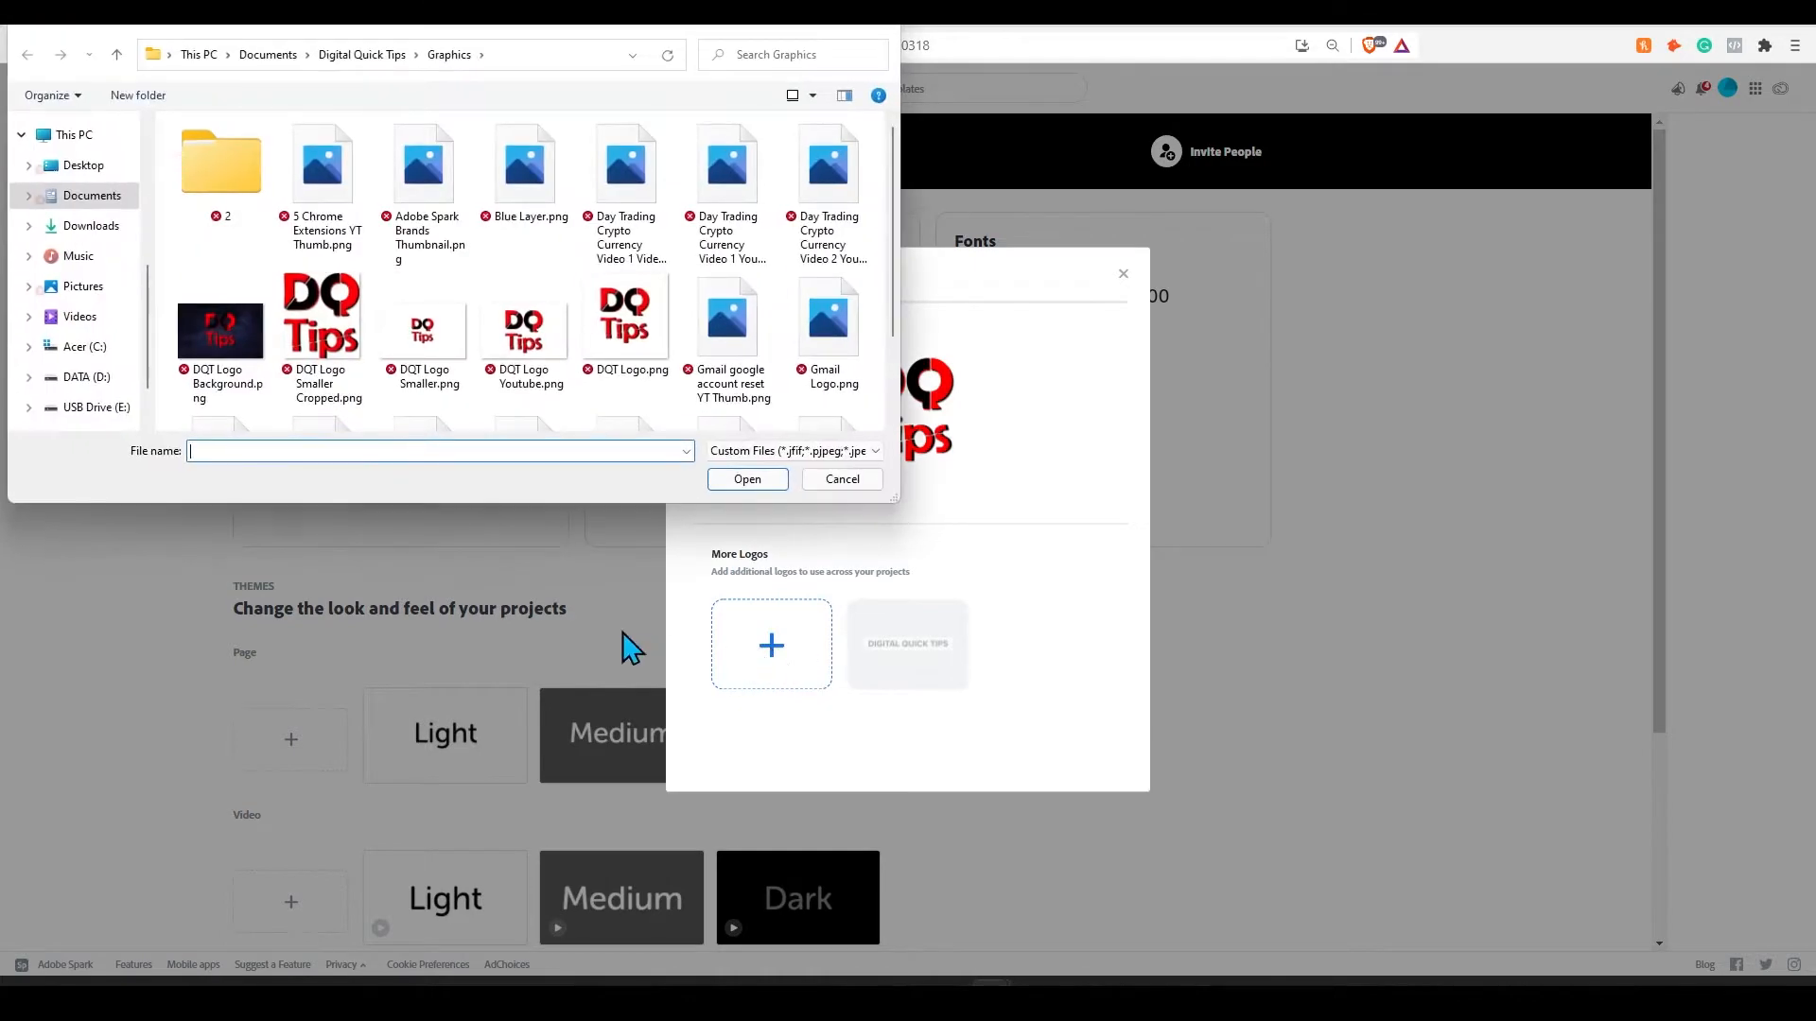
left_click(871, 34)
left_click(1125, 266)
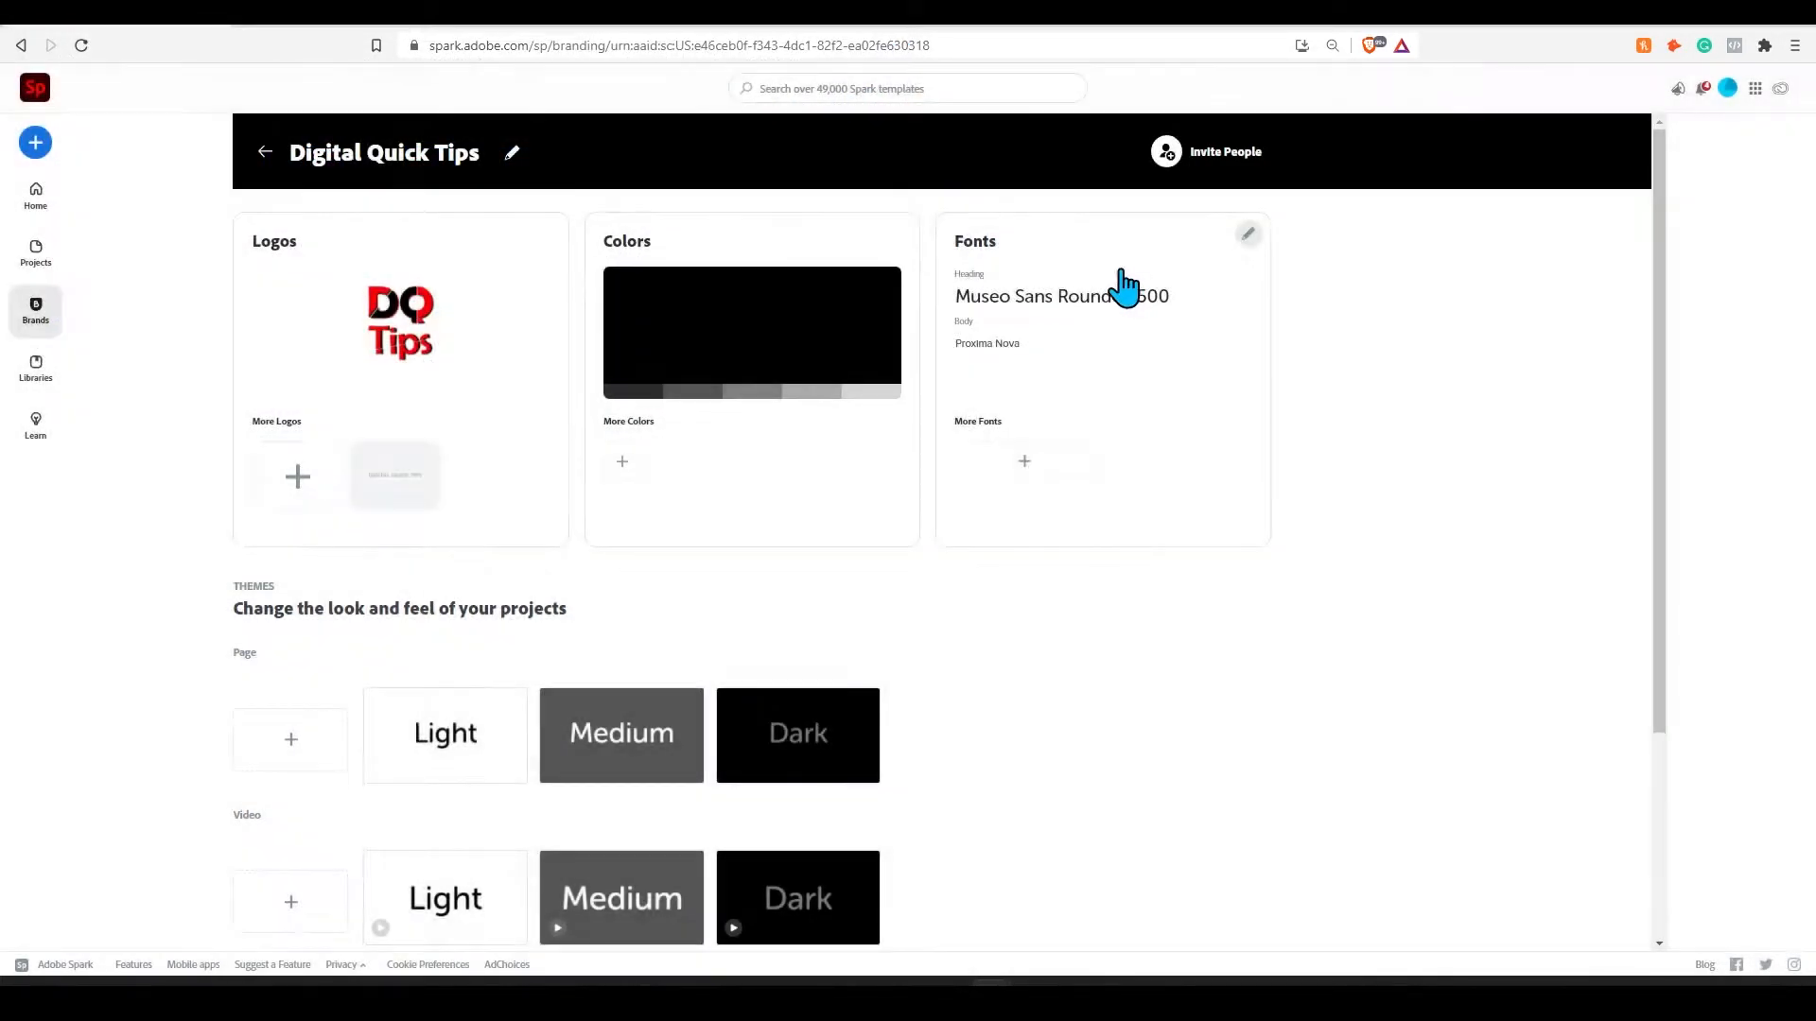
- Review the options for the brand's colors and the list of available body fonts
left_click(624, 461)
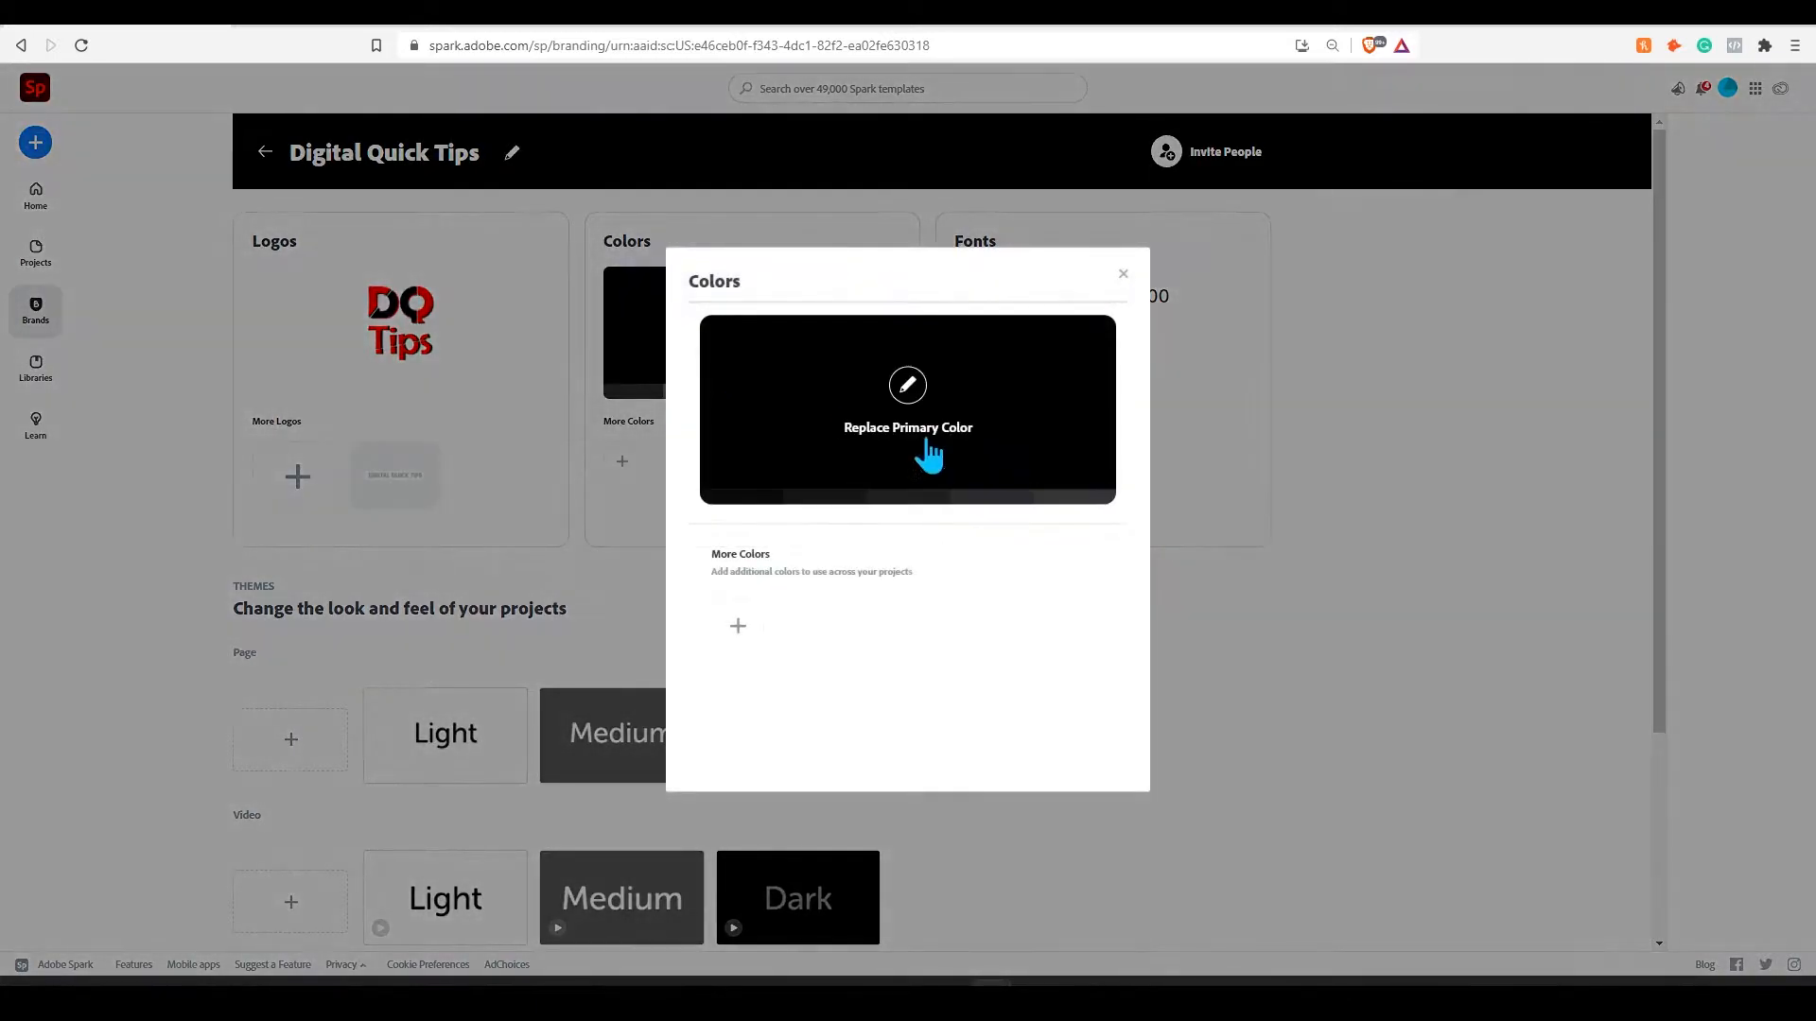
left_click(1126, 275)
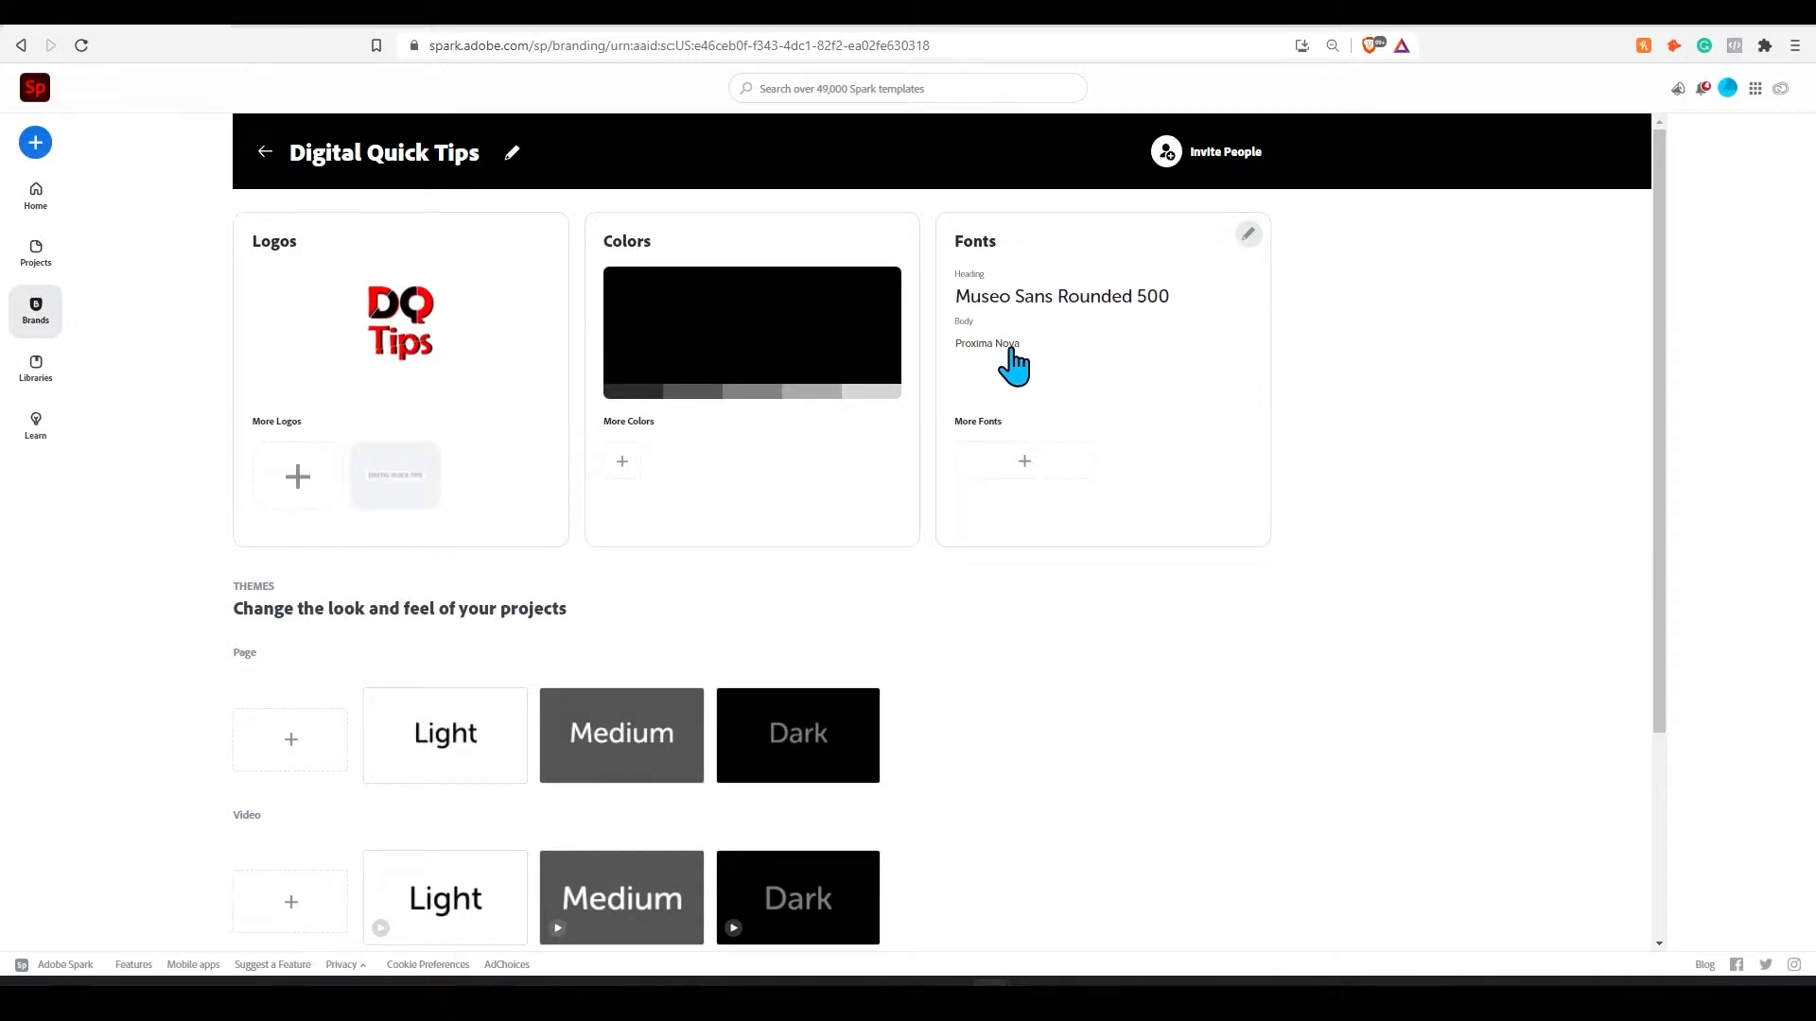
left_click(963, 348)
left_click(814, 436)
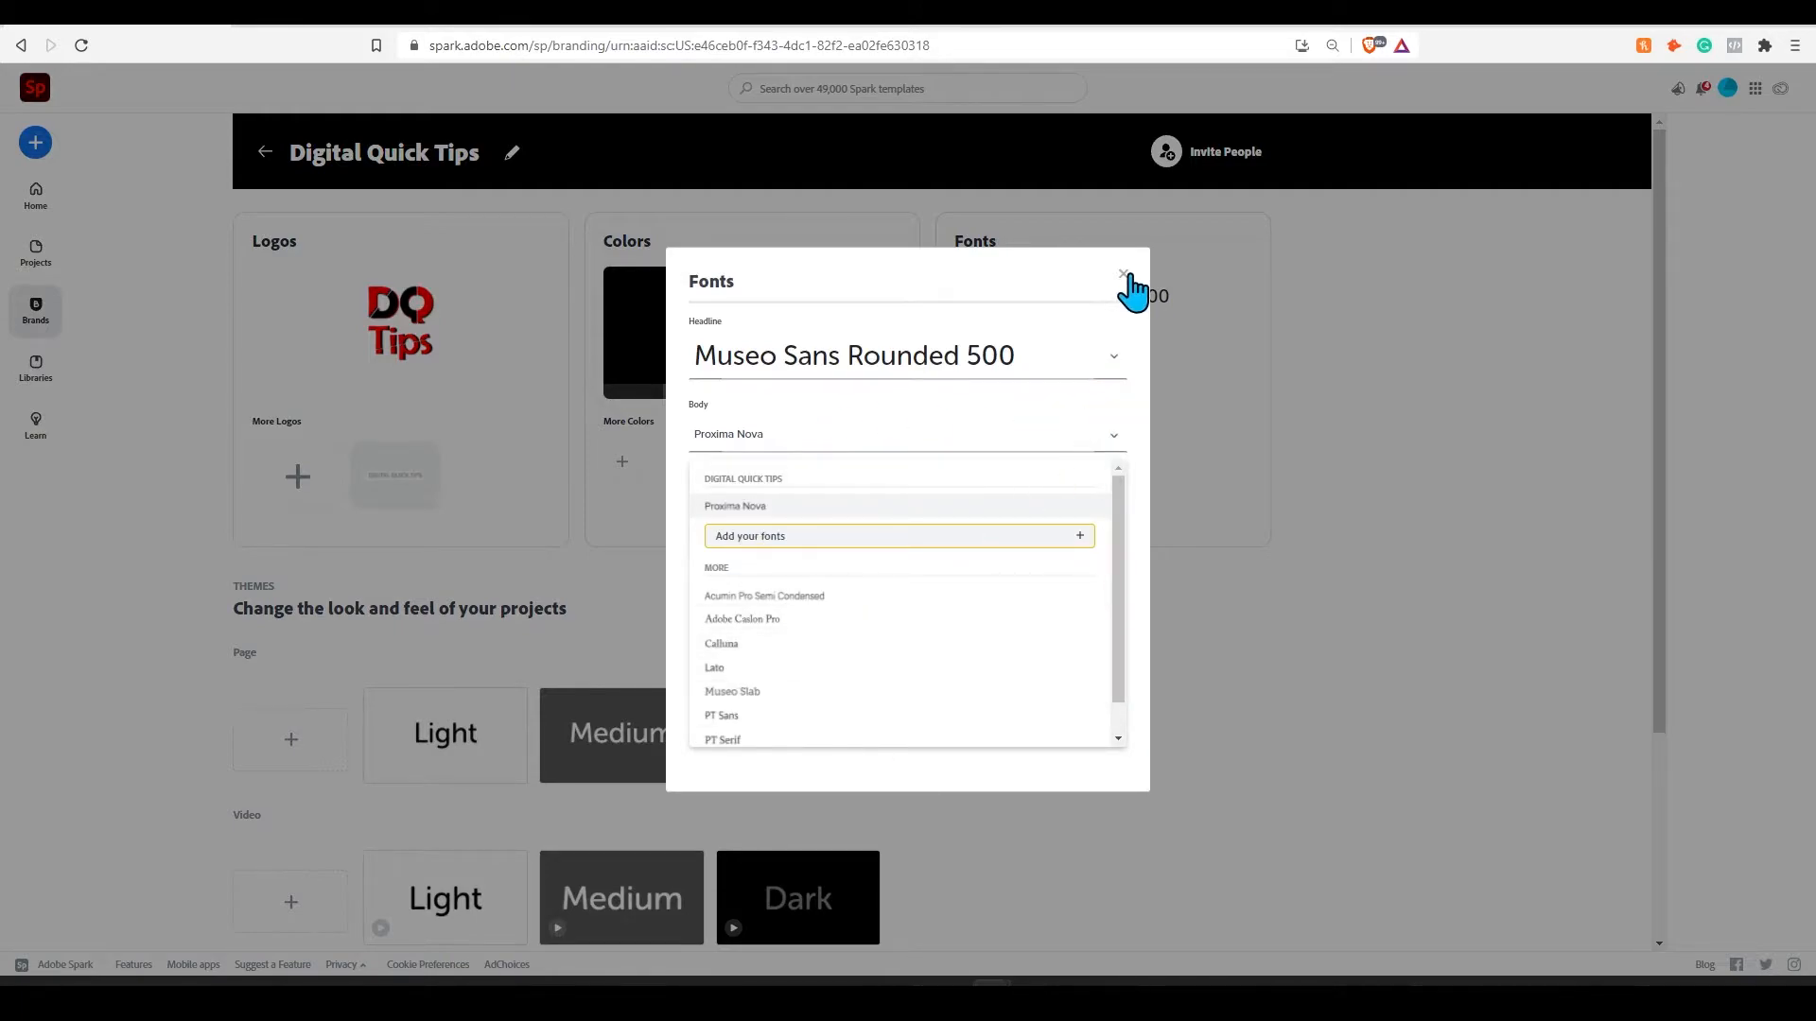
left_click(1122, 273)
- Add the Wanderlust font to the brand's additional fonts
left_click(1019, 506)
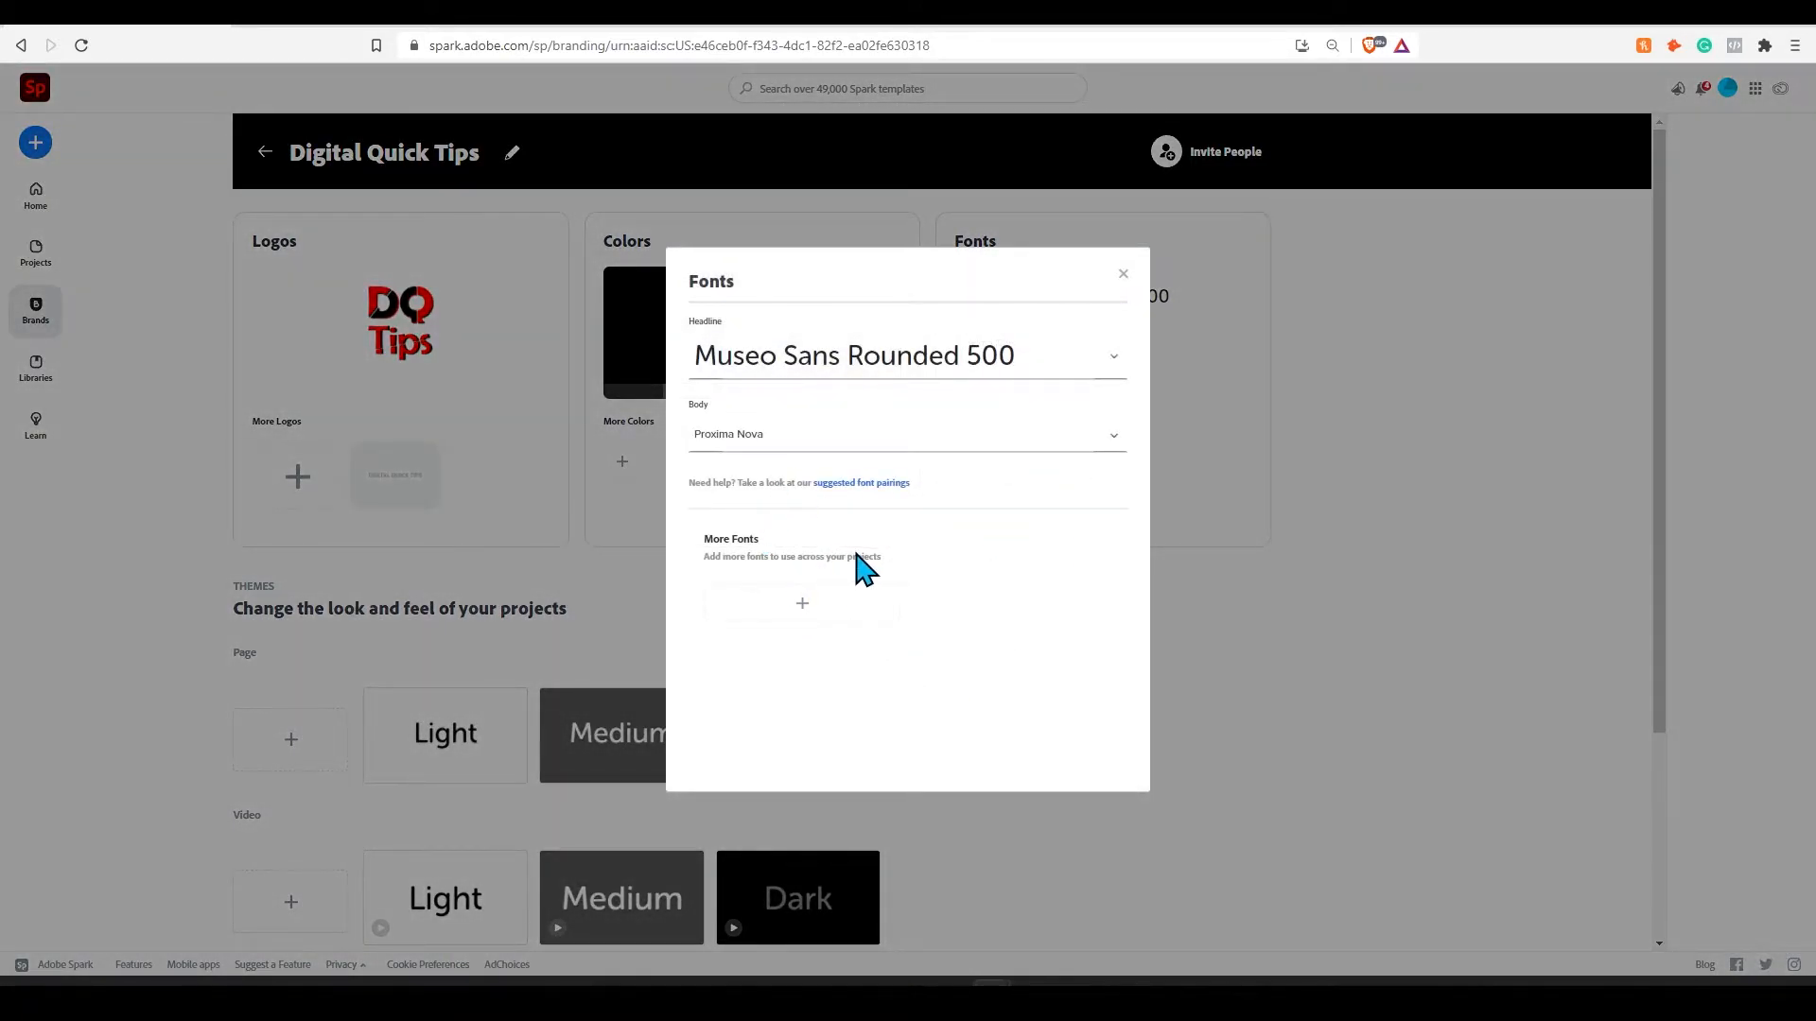
left_click(805, 605)
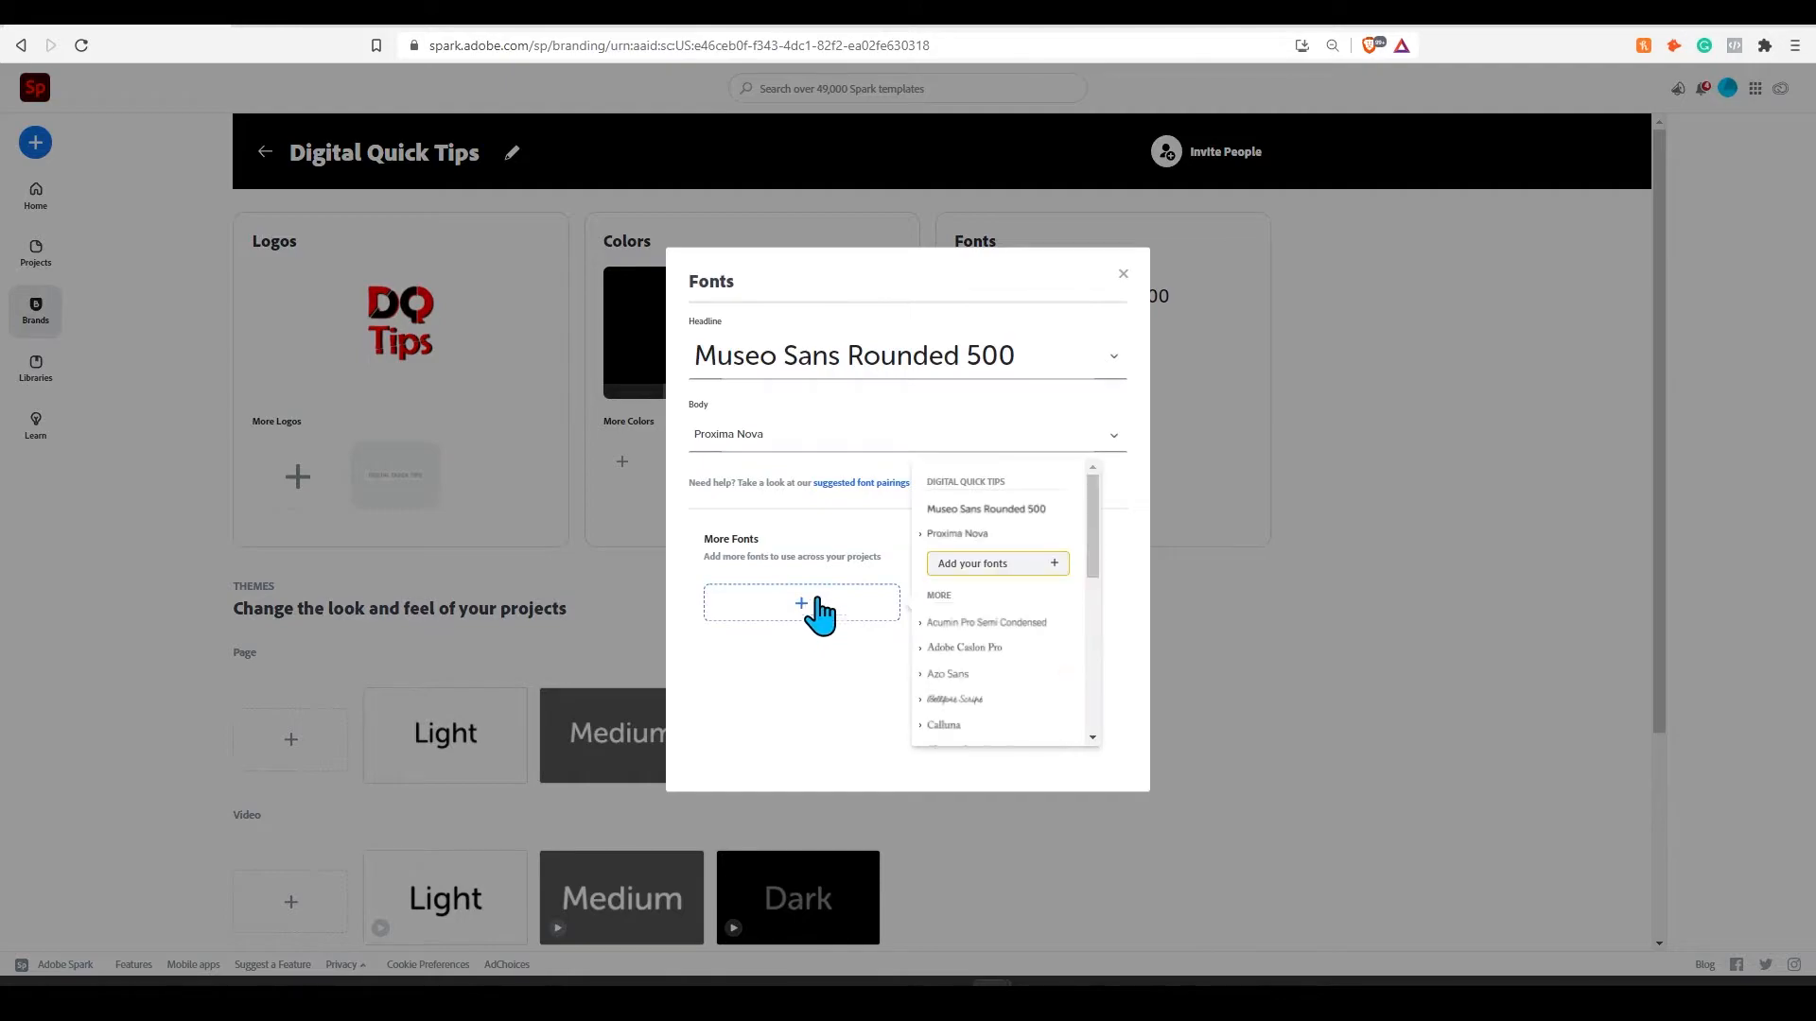
scroll(1016, 629, "down", 10)
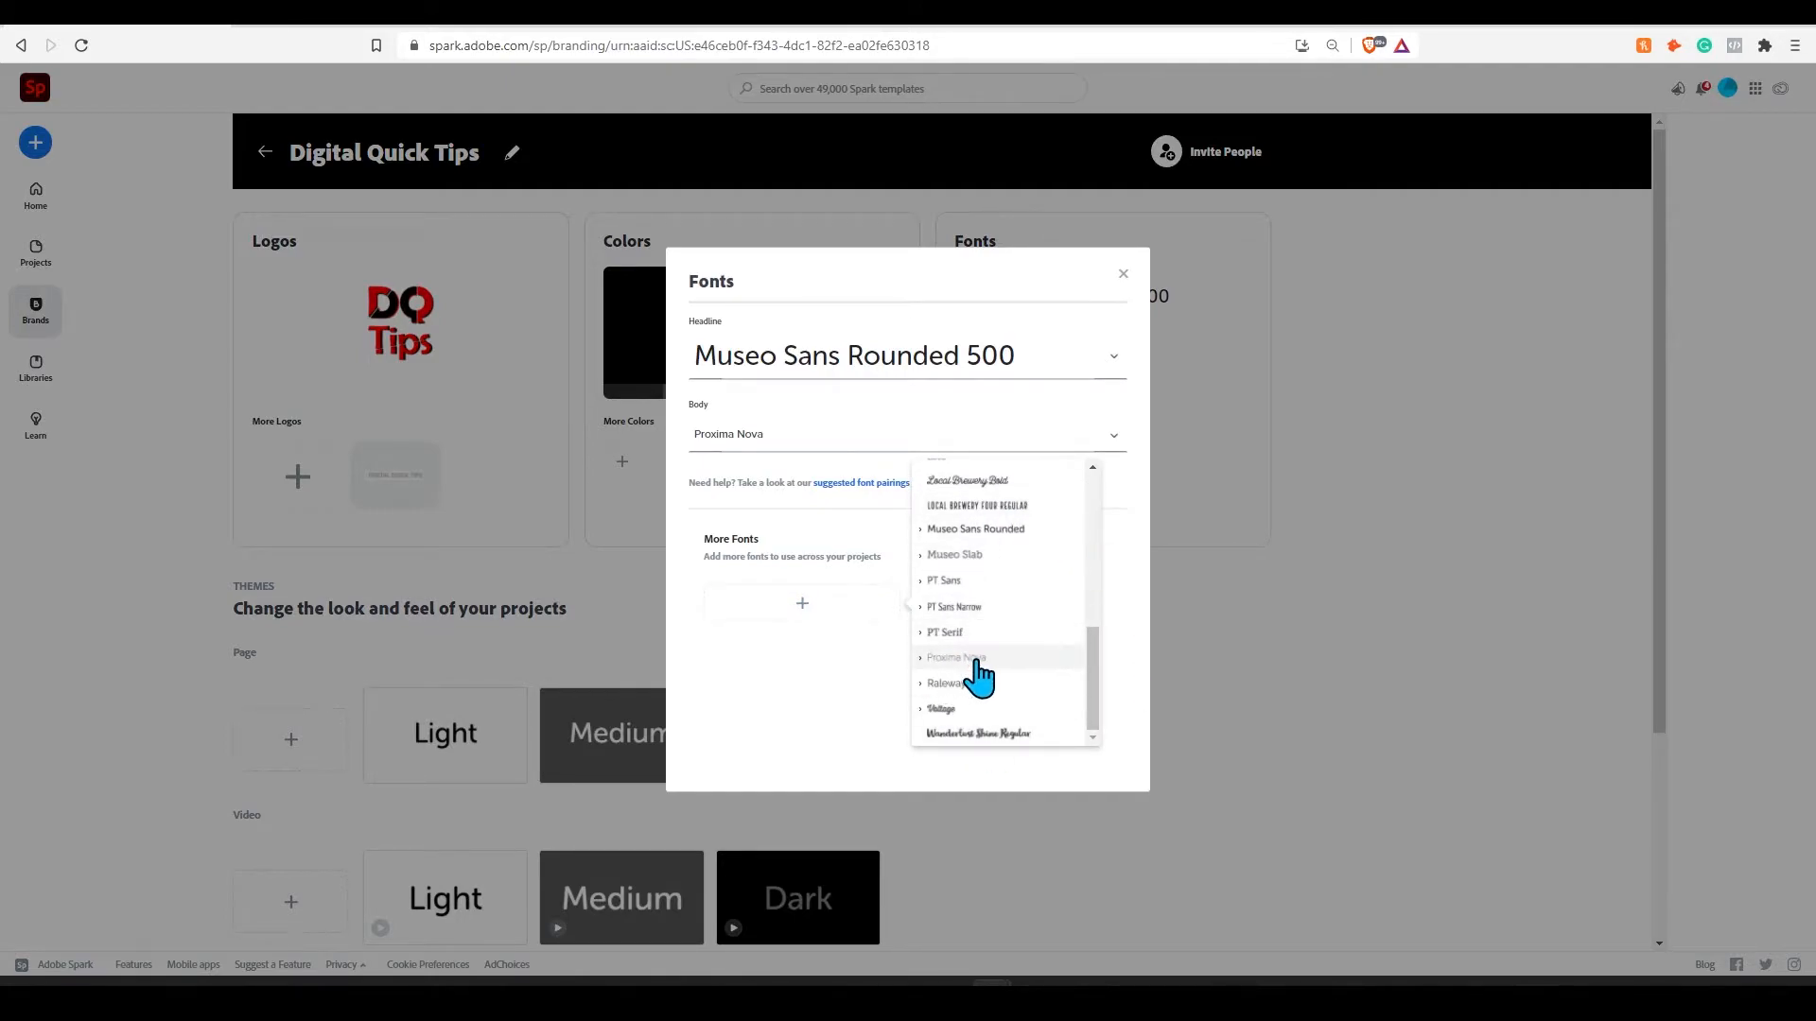
left_click(978, 735)
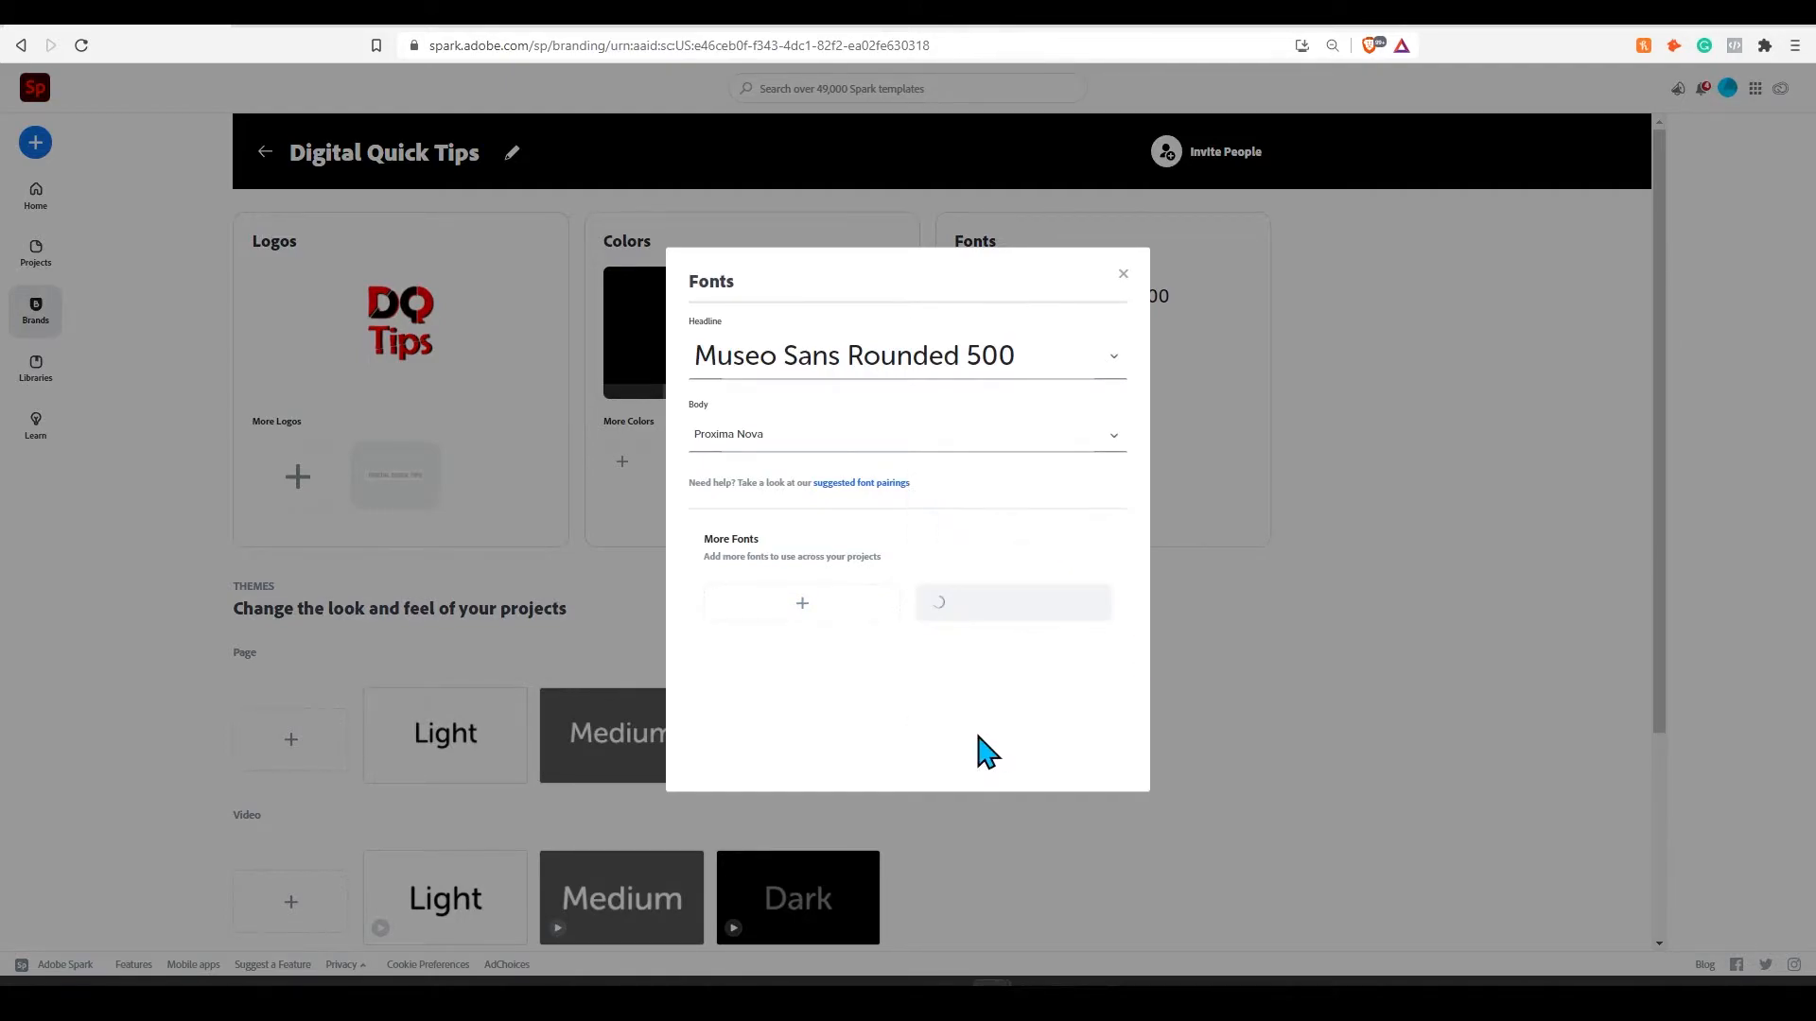
left_click(1124, 284)
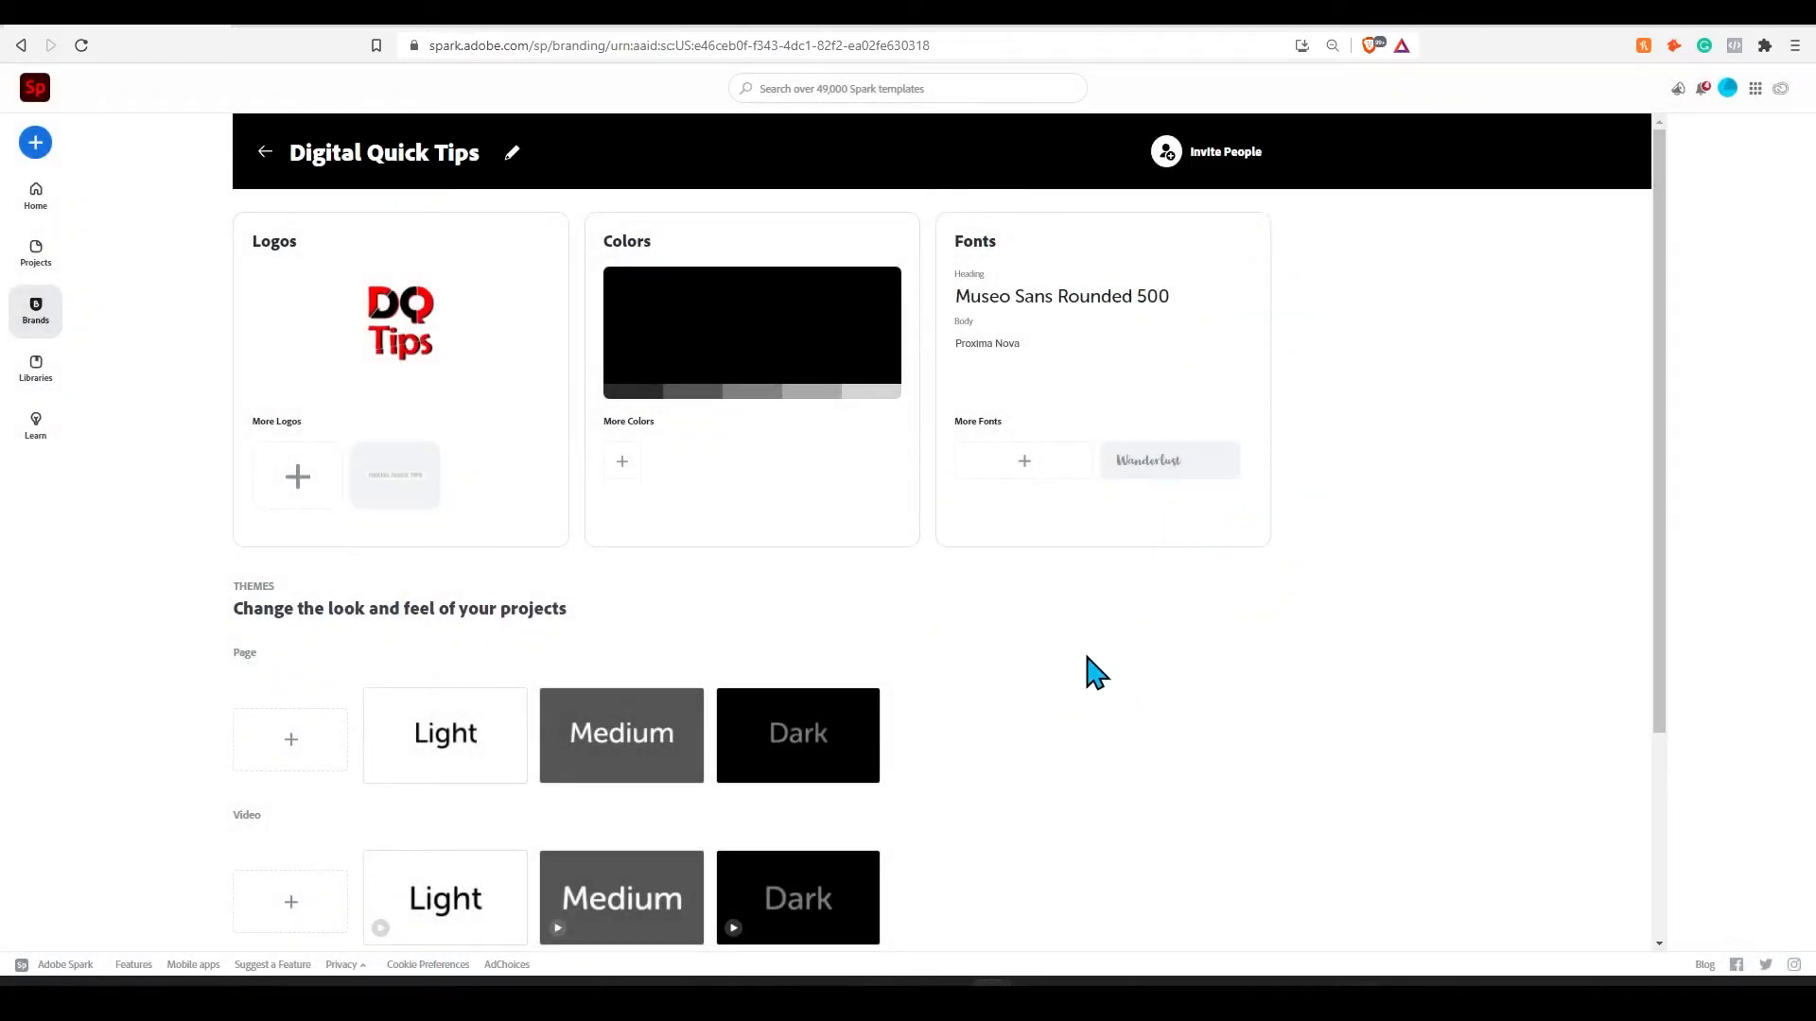
- Review the options for inviting people to the brand and sharing its link
left_click(1180, 161)
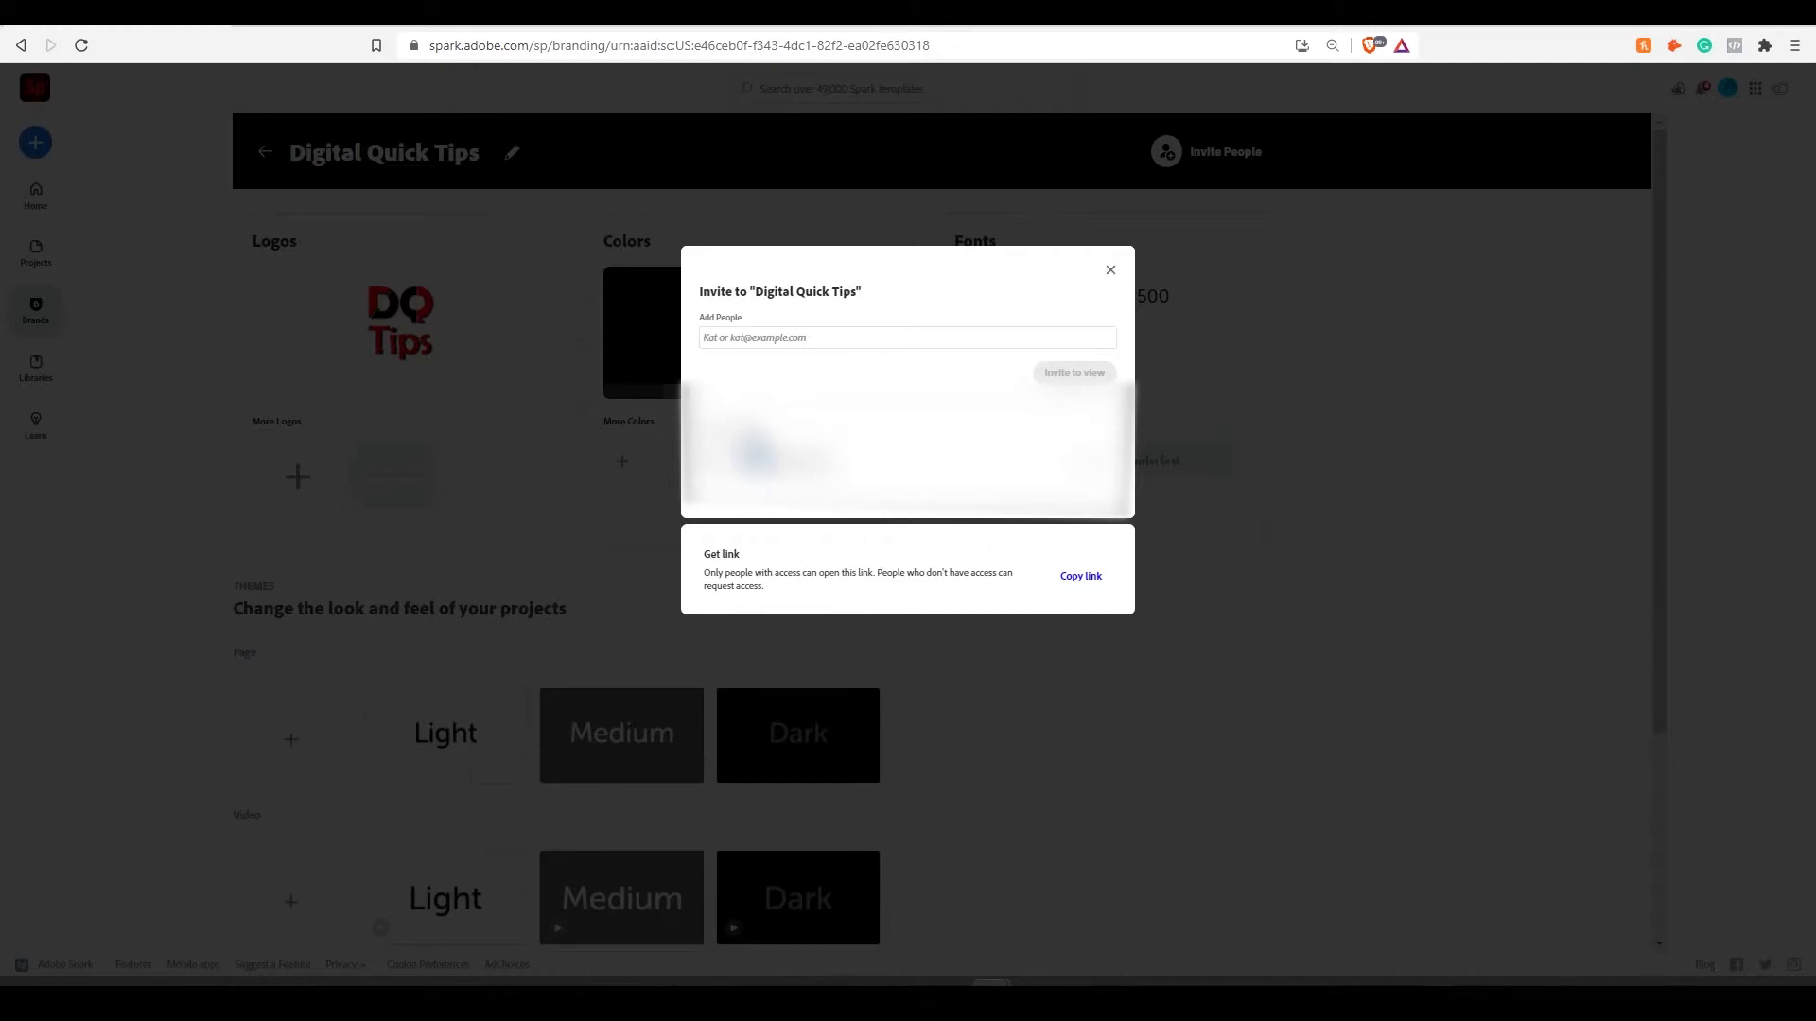
left_click(841, 341)
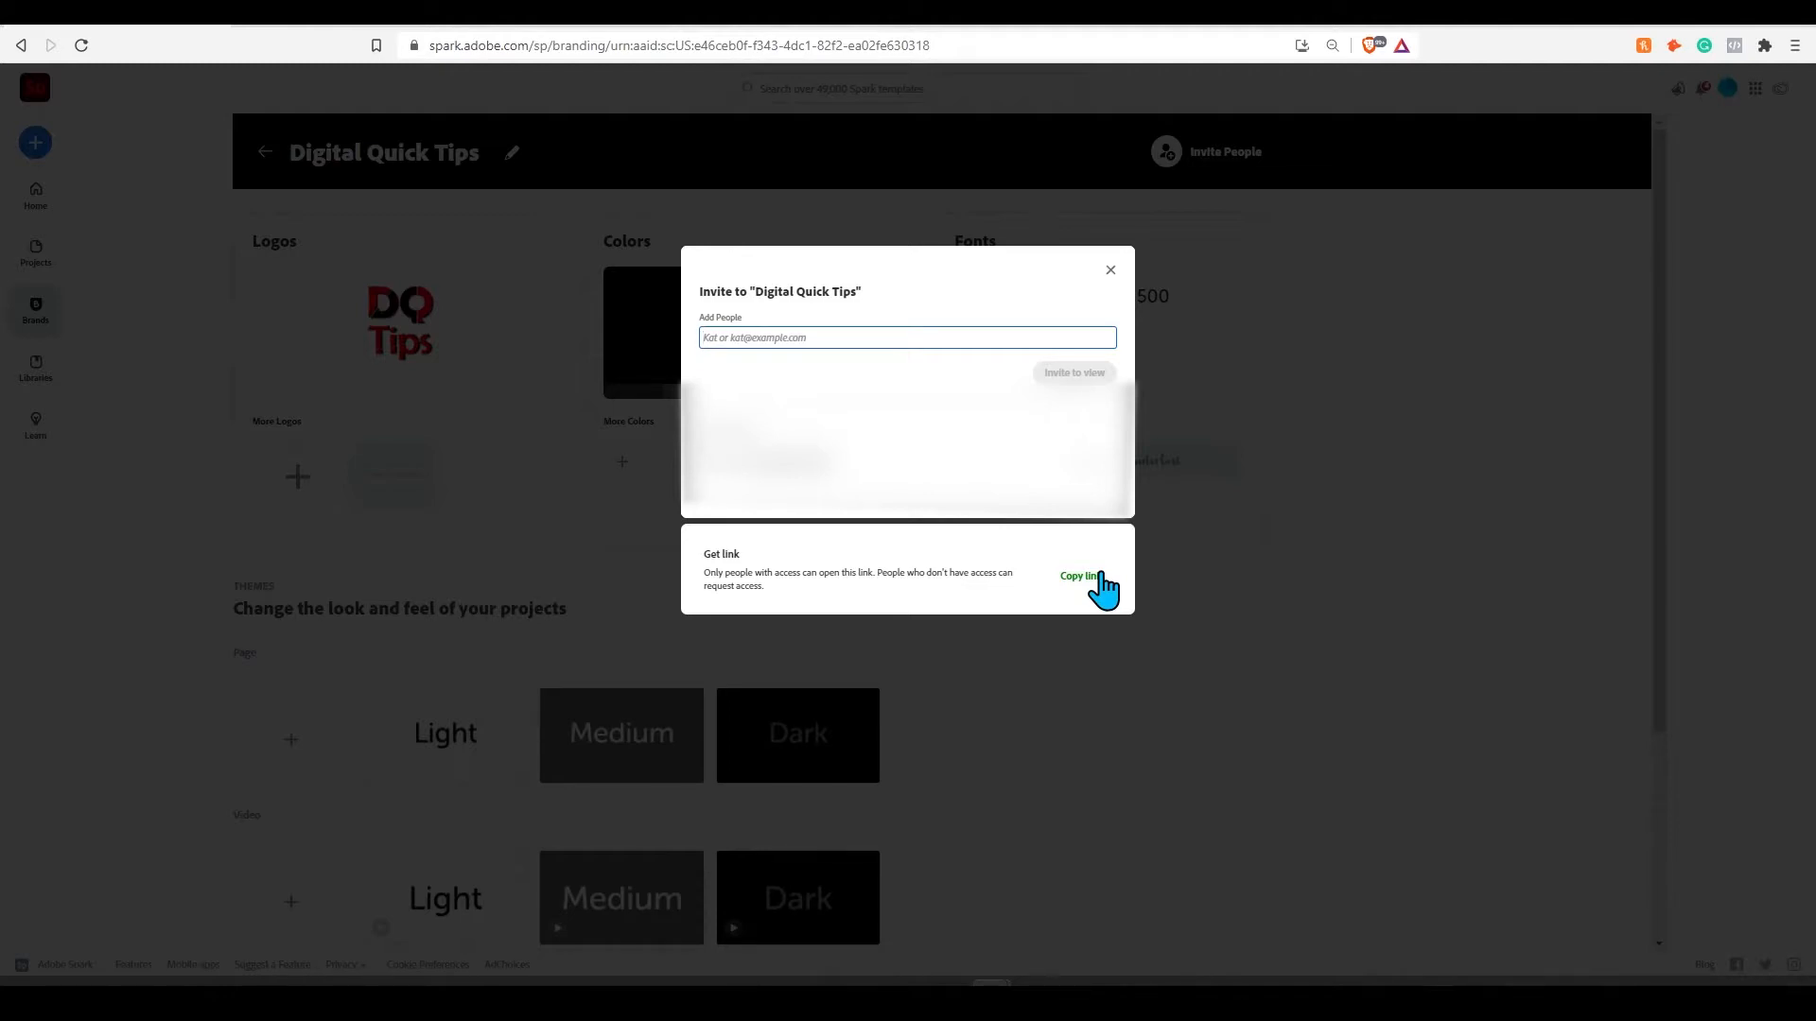
left_click(1110, 270)
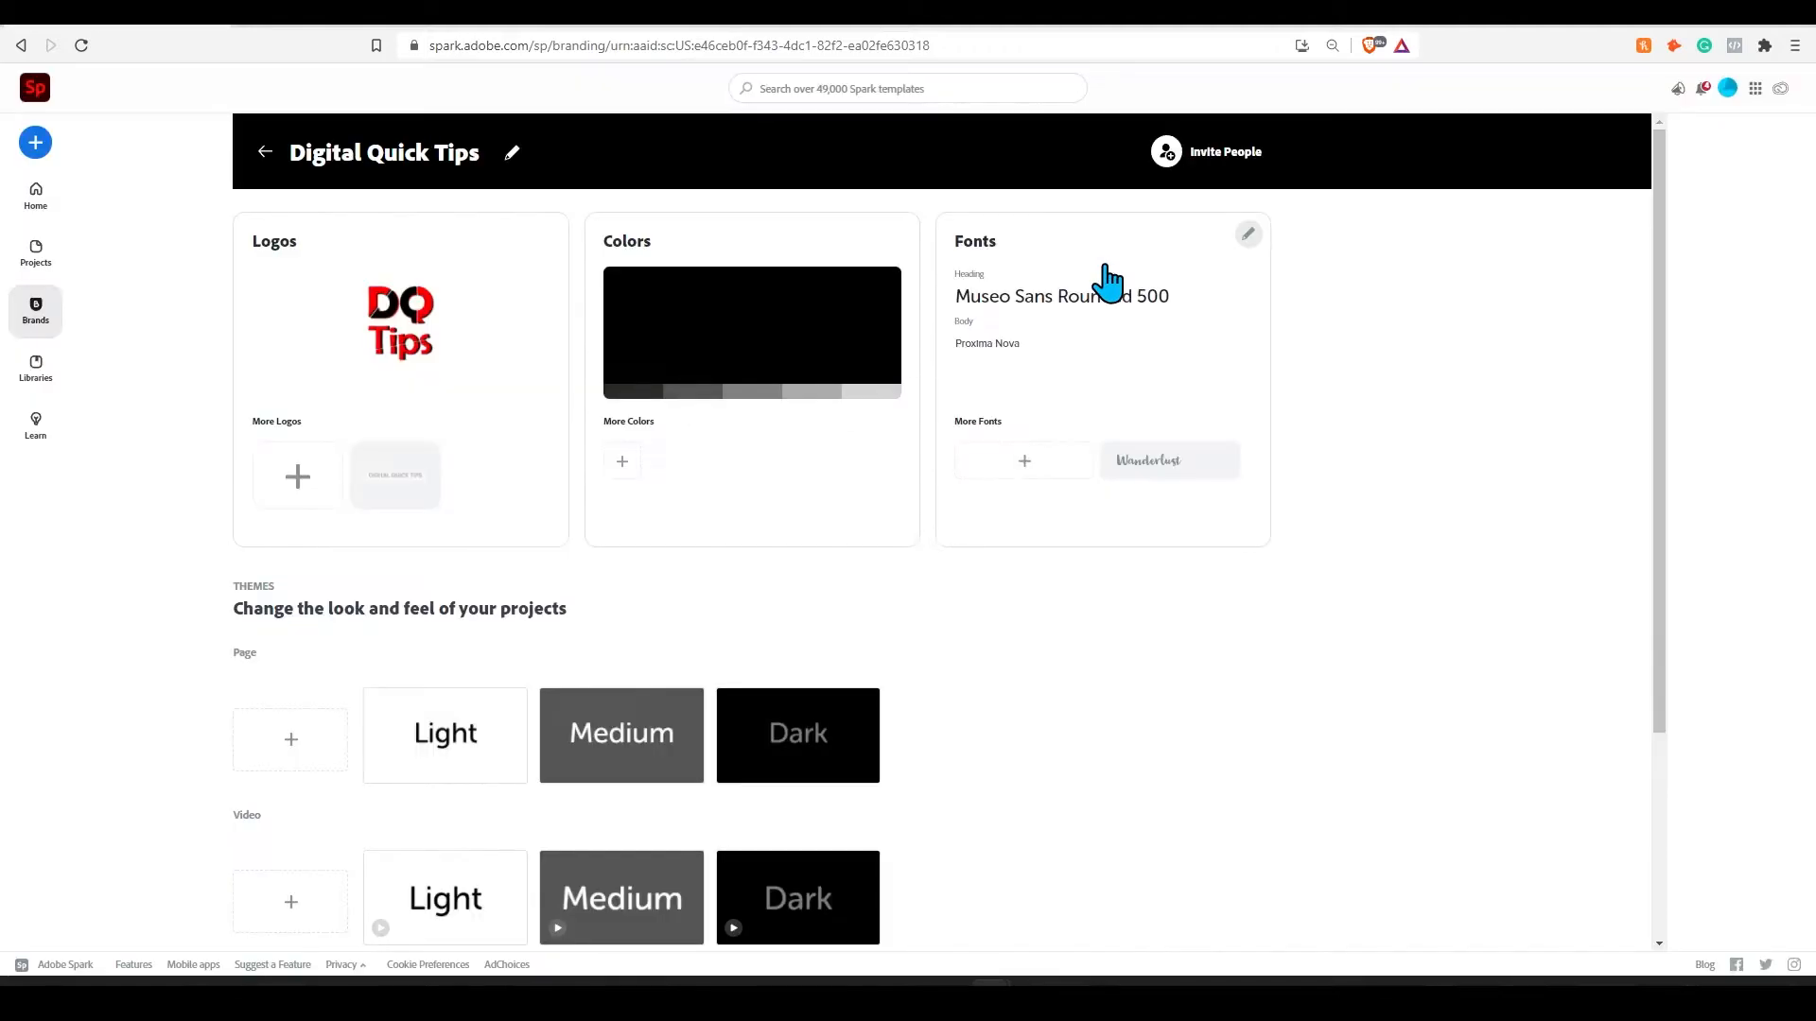
- Create a new Page theme for the brand and open it for editing
scroll(684, 470, "down", 2)
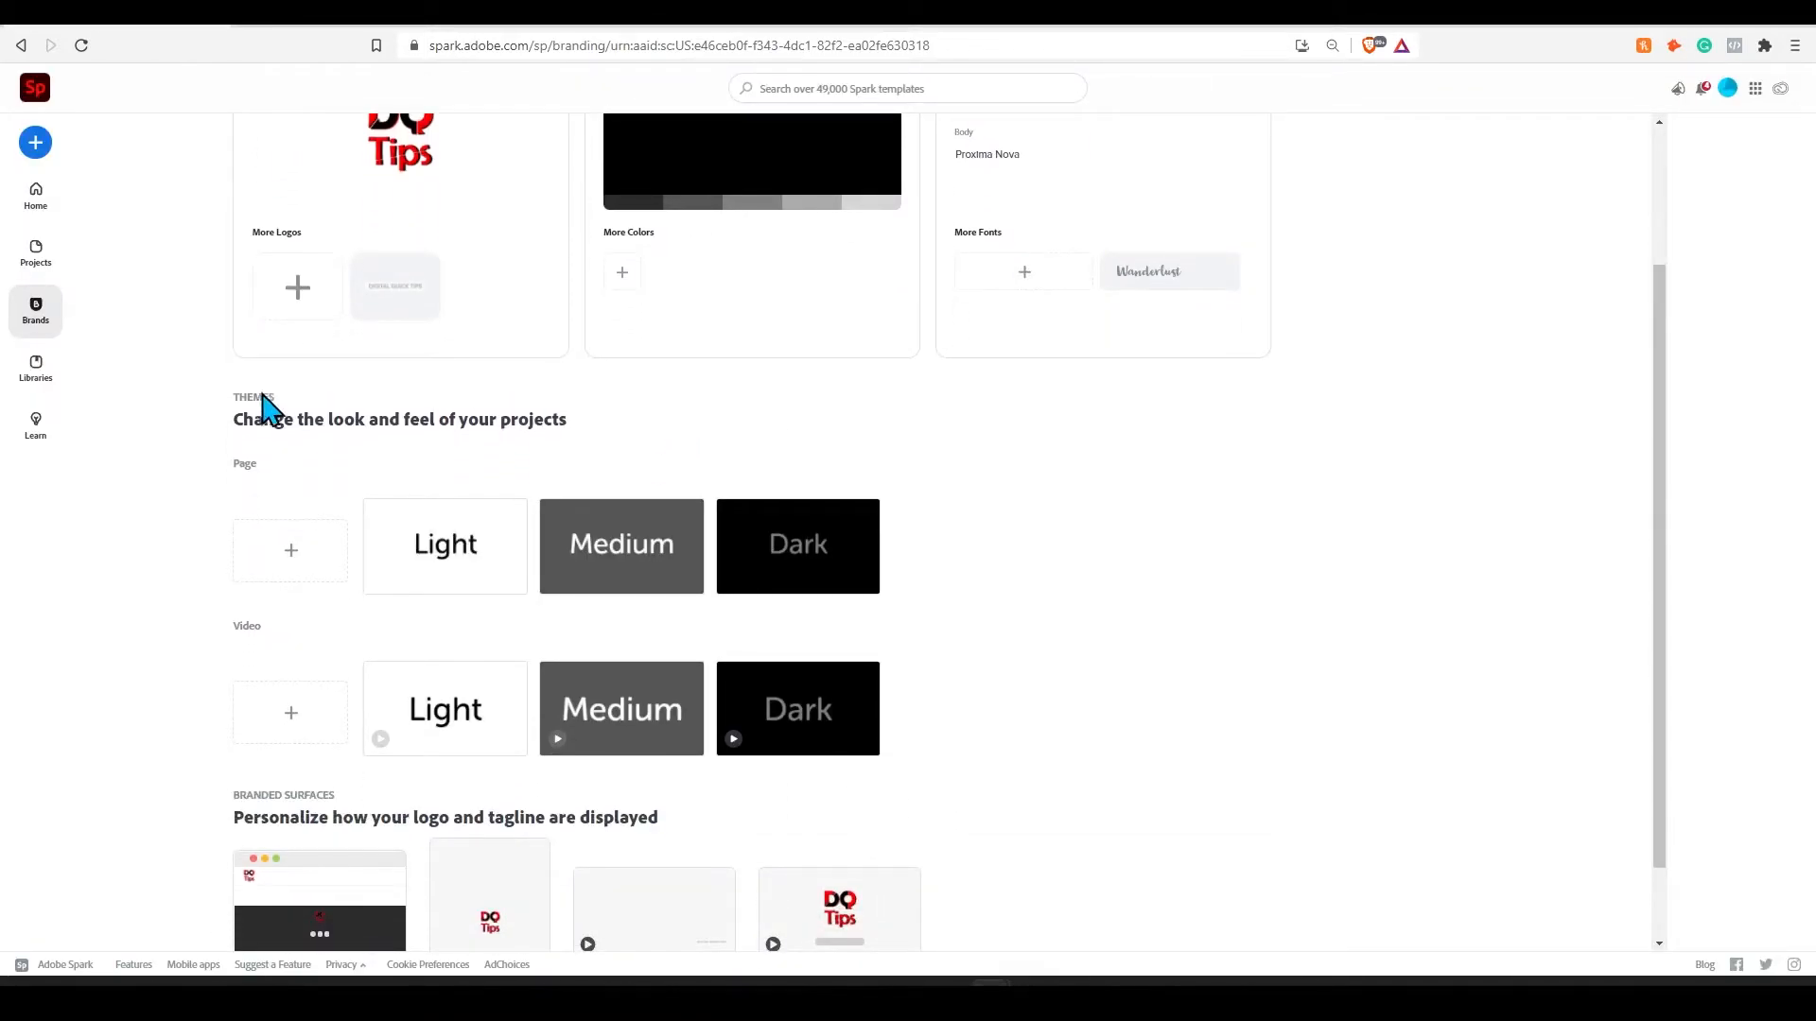
scroll(485, 407, "down", 1)
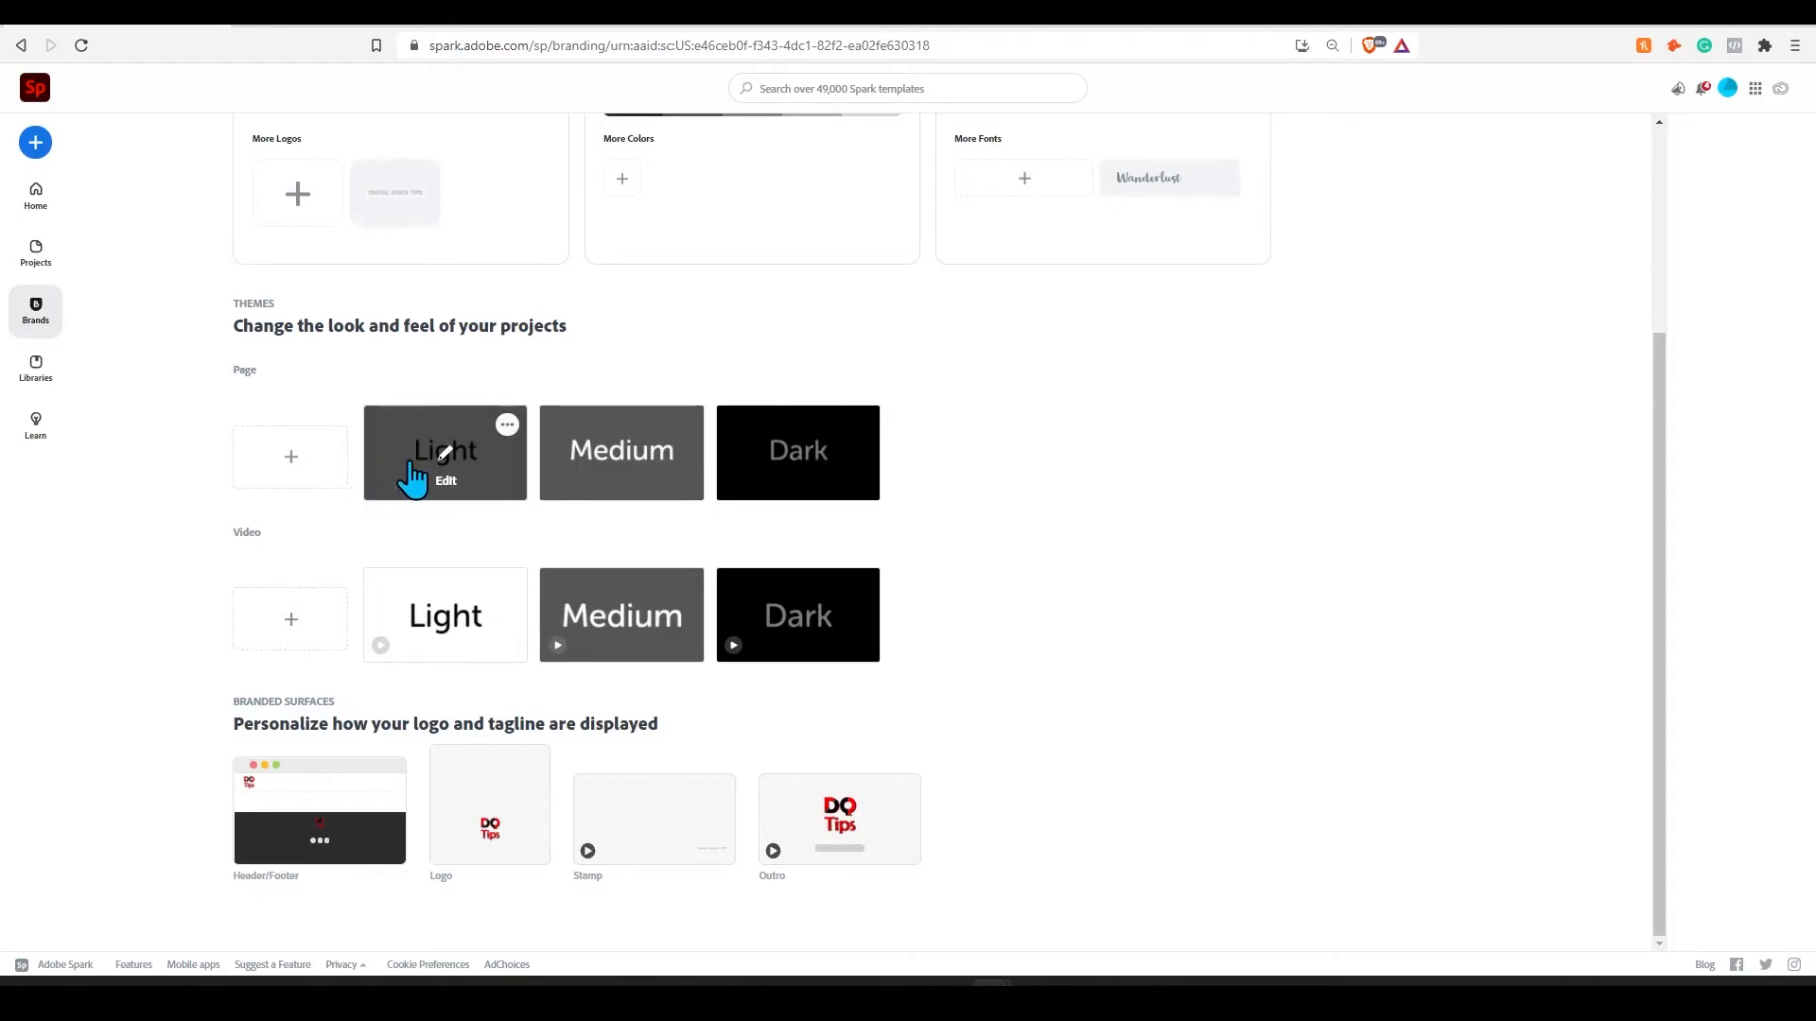
left_click(302, 477)
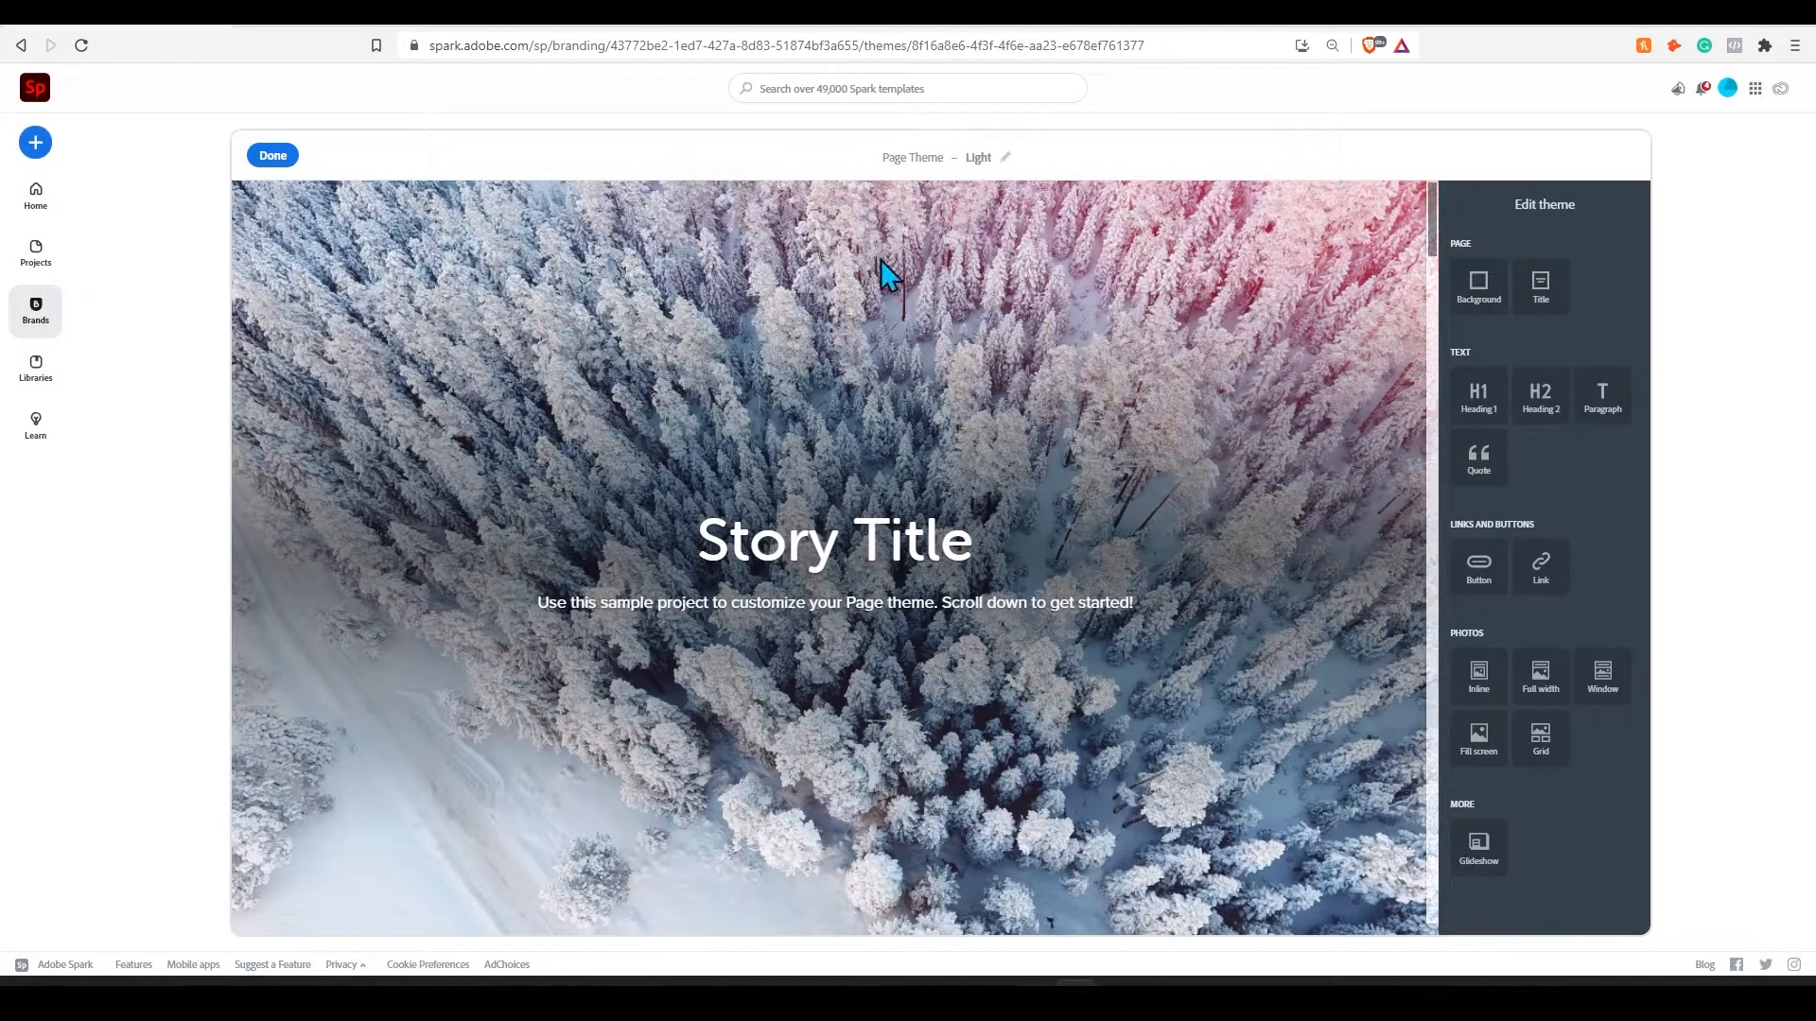
- Examine the Page theme's customization options for the background and buttons
left_click(1502, 312)
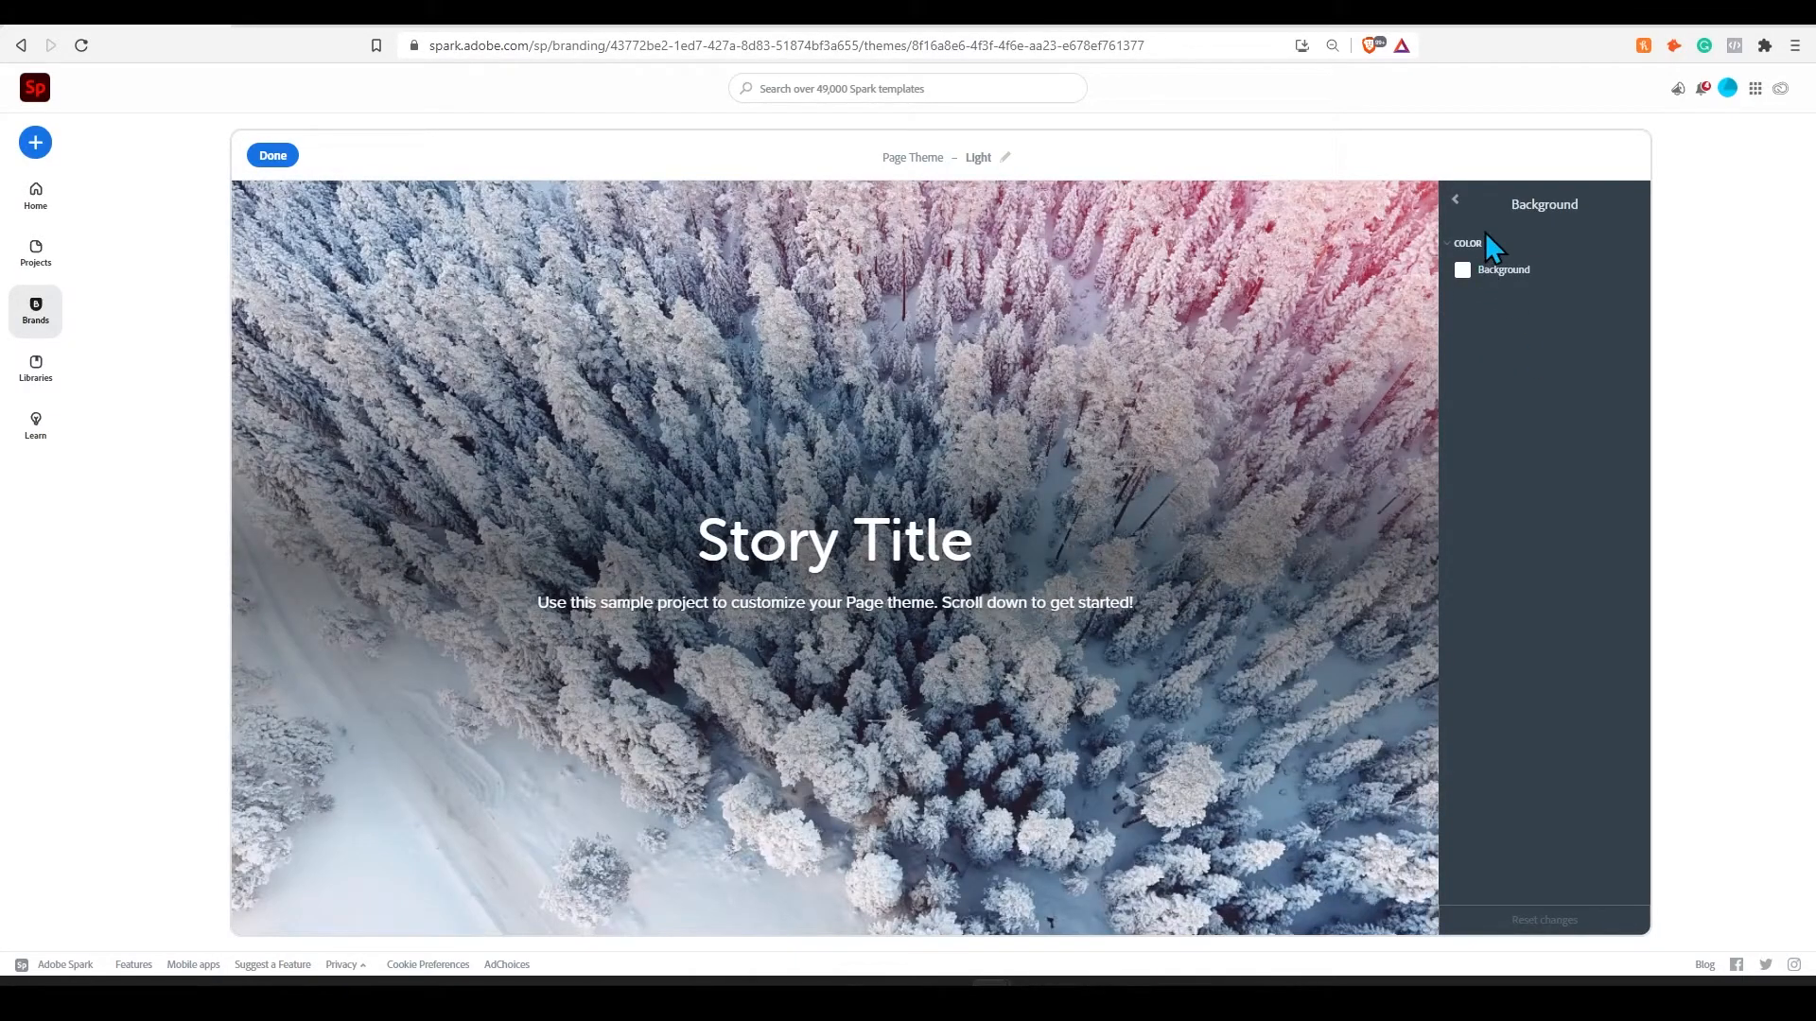
left_click(1455, 199)
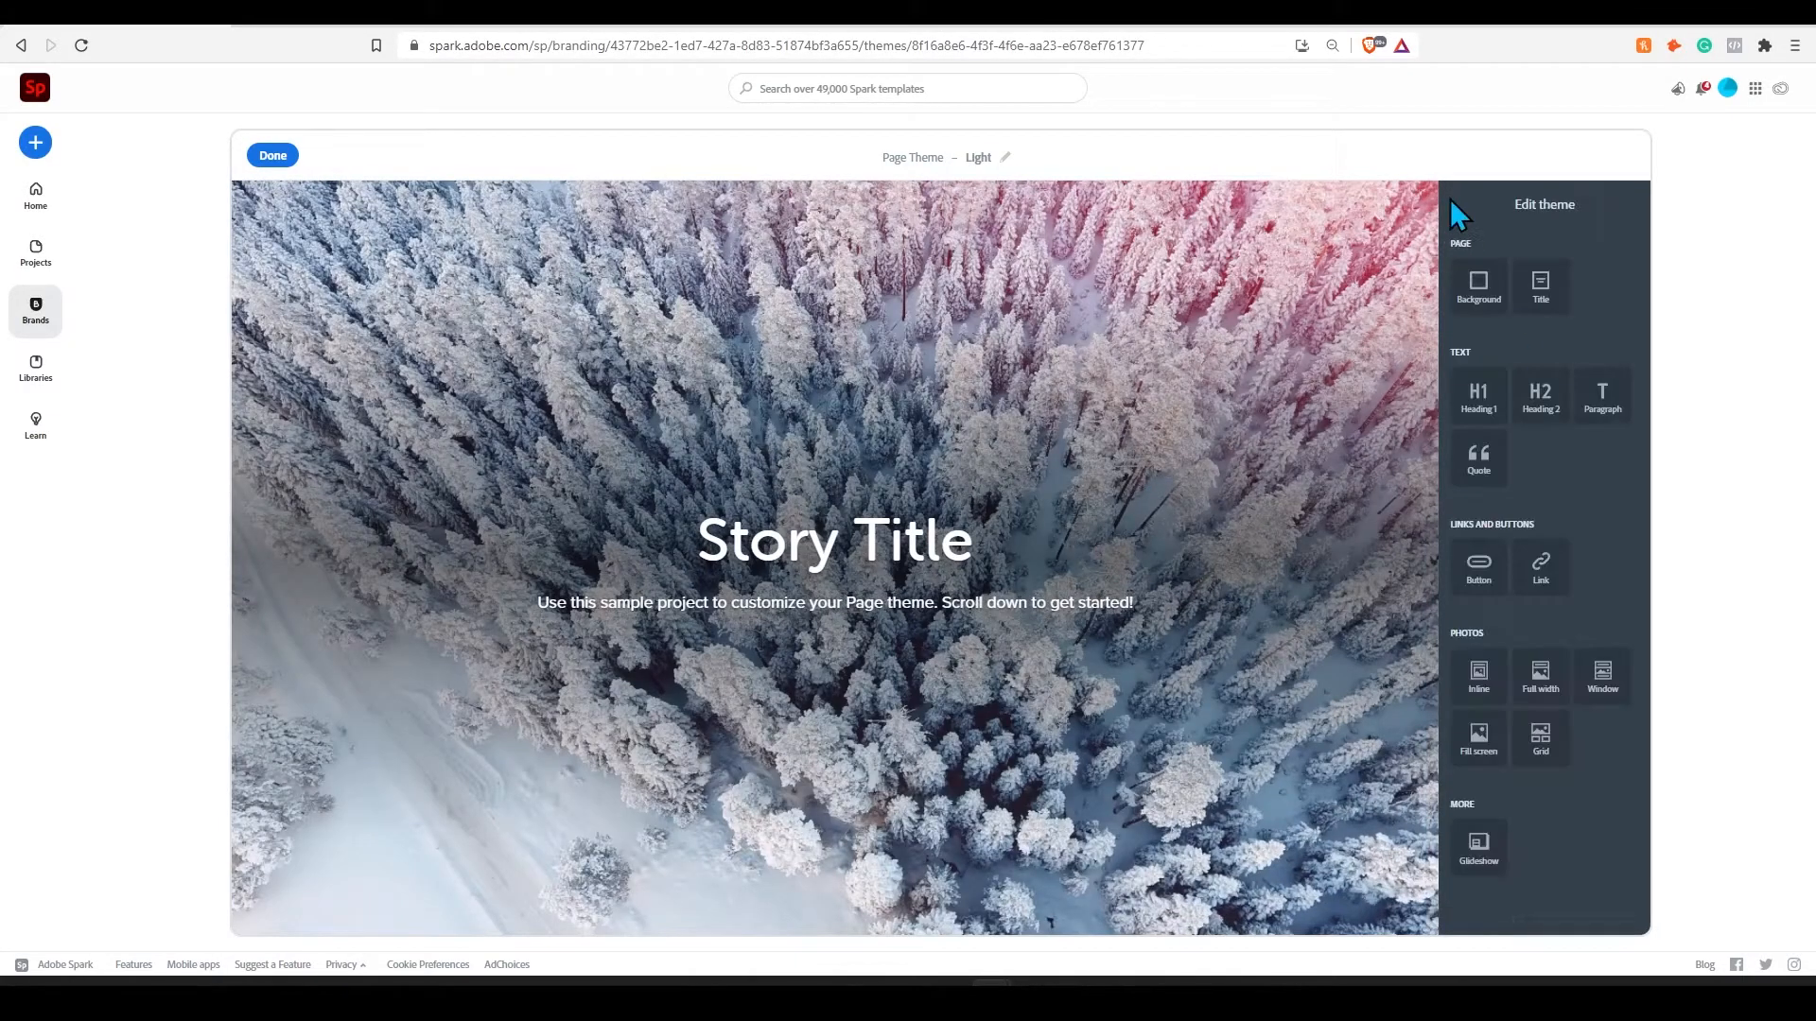
left_click(1475, 598)
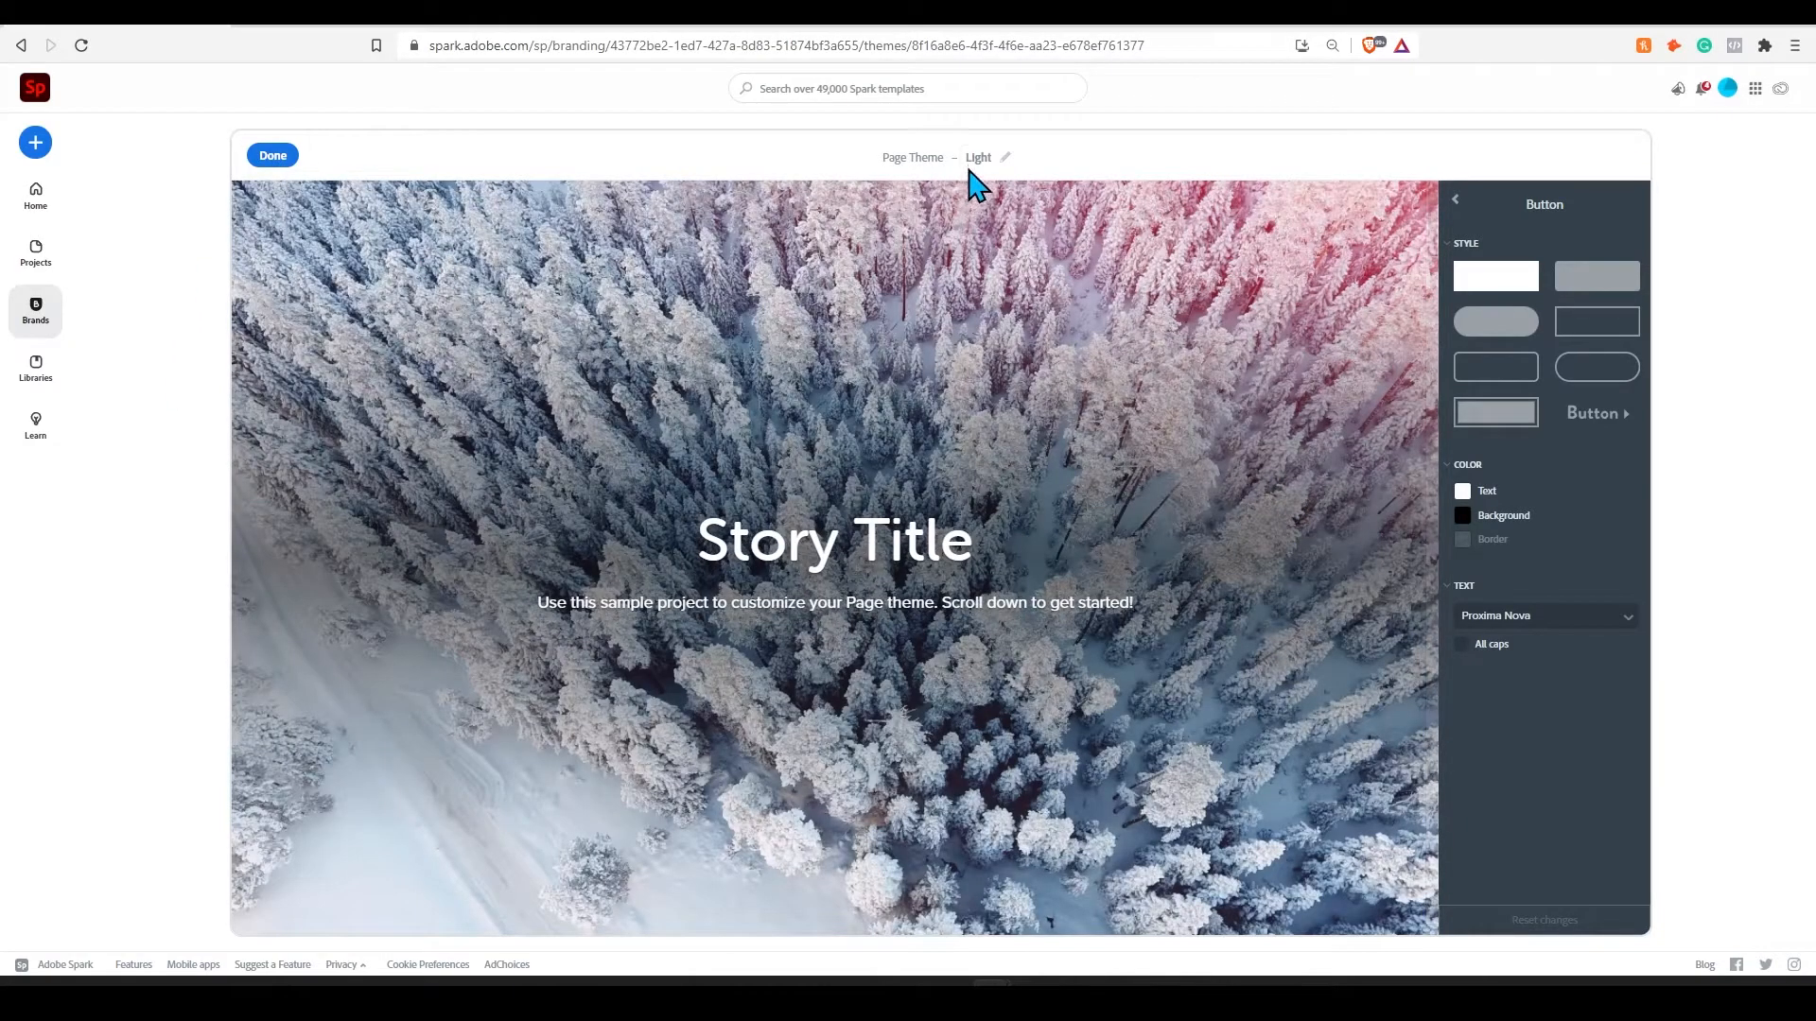
- Rename the Page theme to "Custom Theme"
left_click(978, 158)
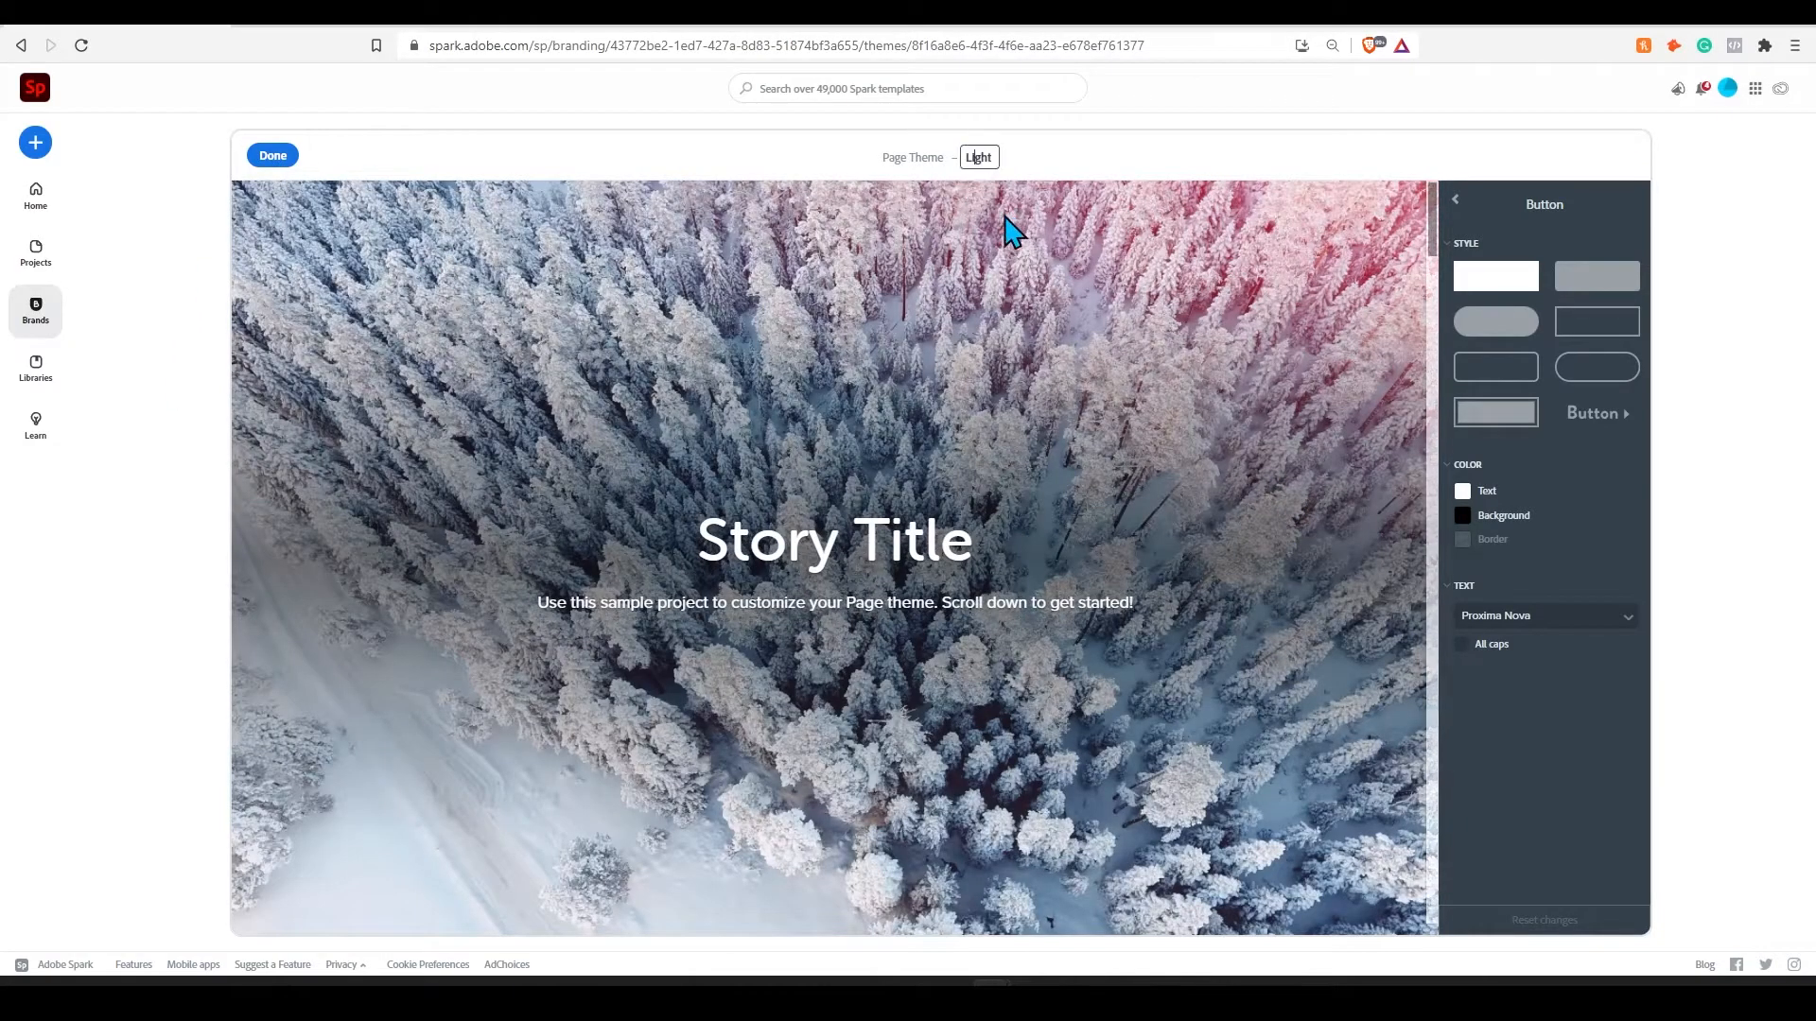
left_click_drag(990, 151, 905, 159)
type("Custom Theme")
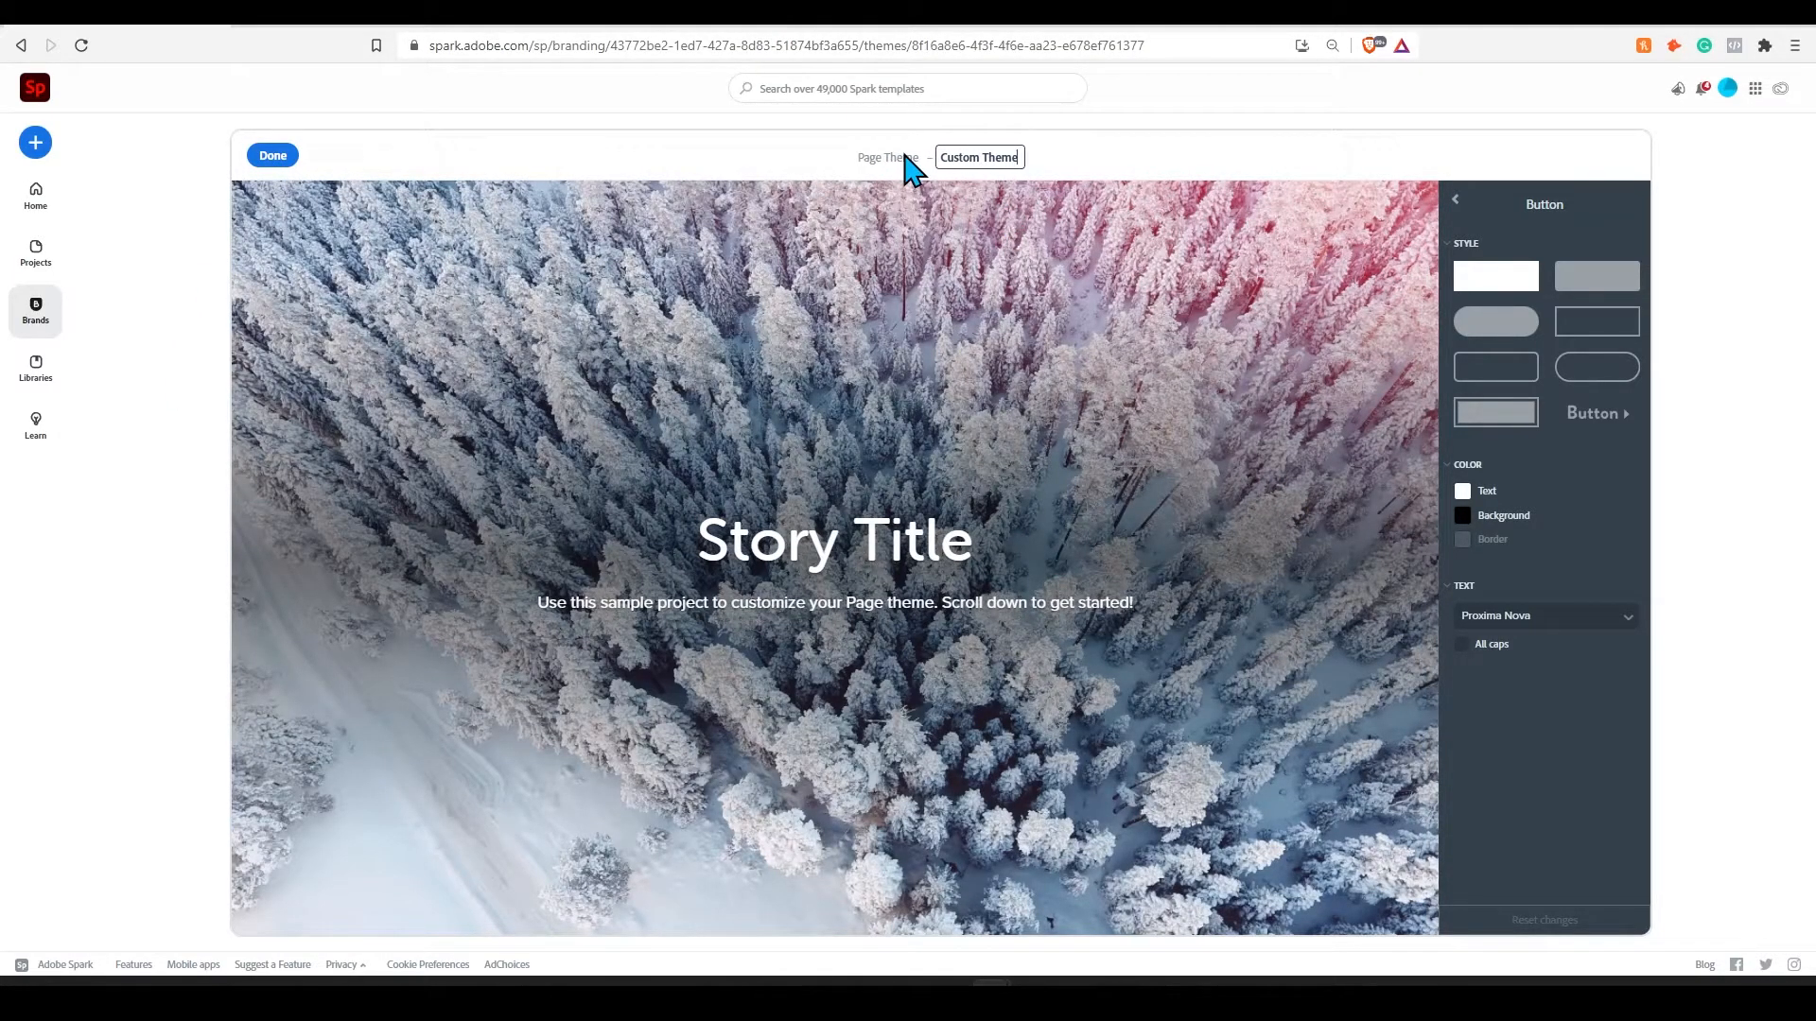
- Finish editing the custom Page theme and change the brand's video outro message to "Actual Link"
left_click(261, 156)
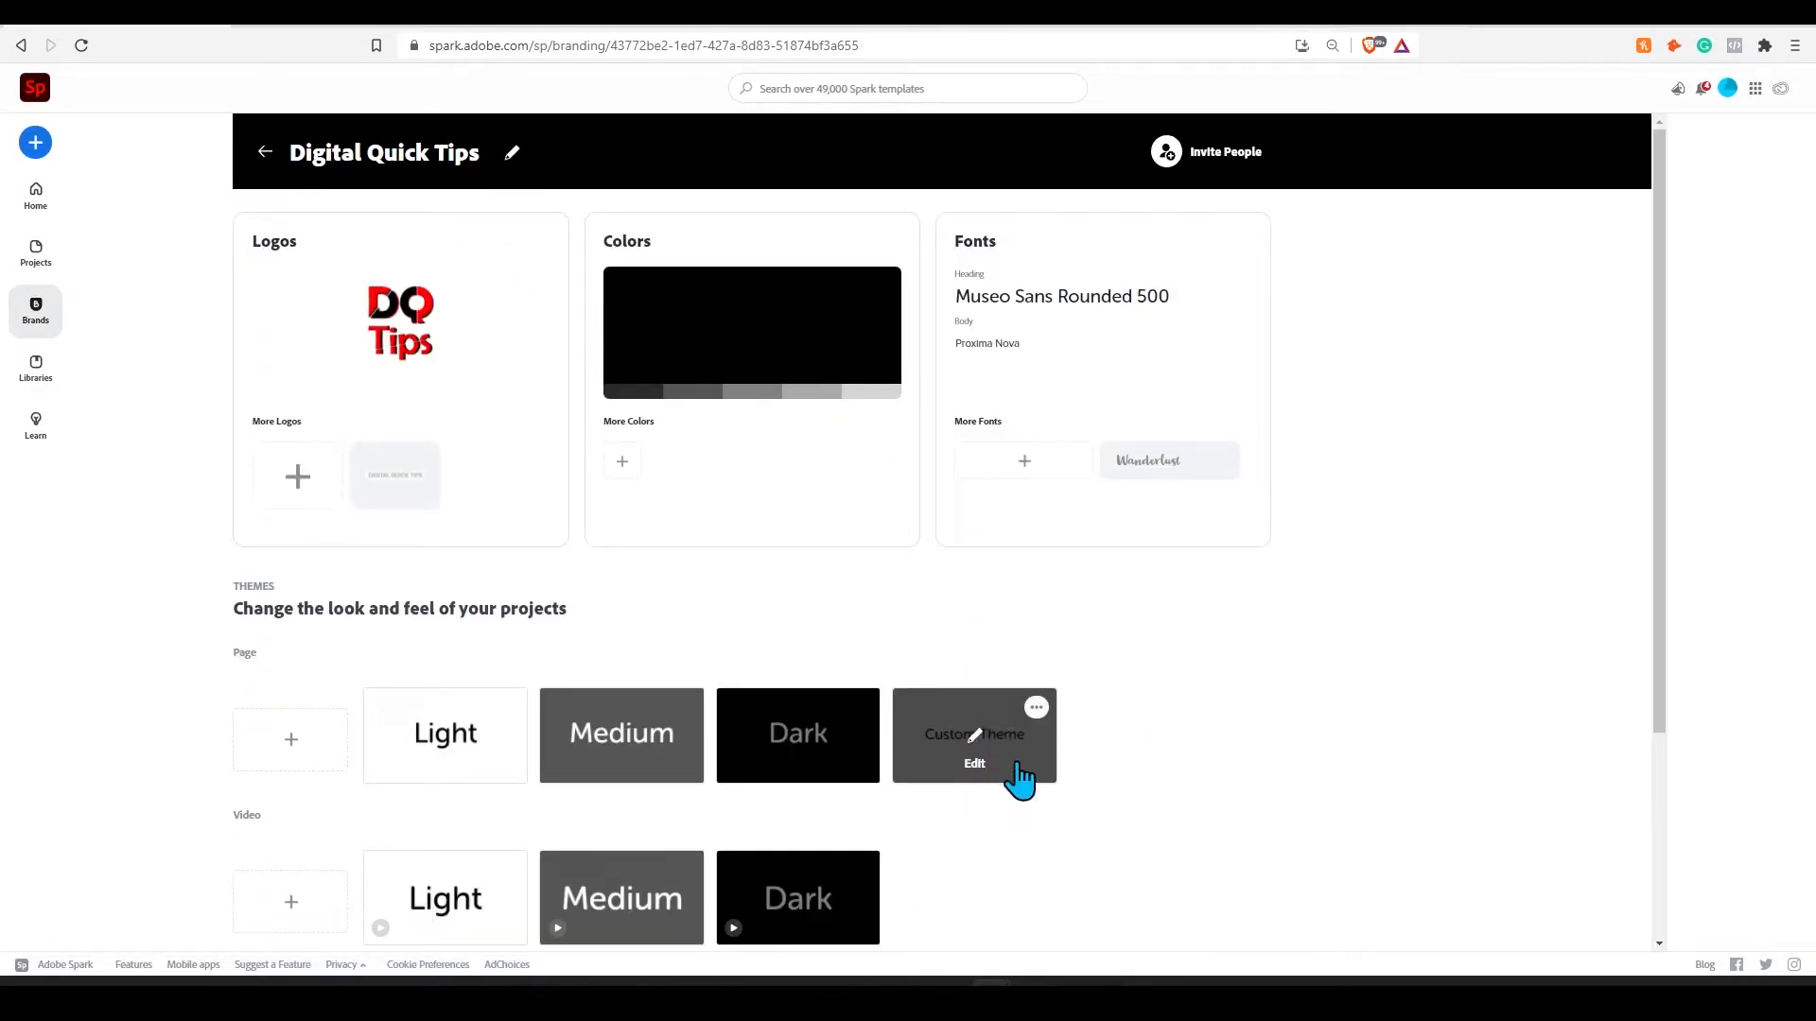
scroll(992, 738, "down", 3)
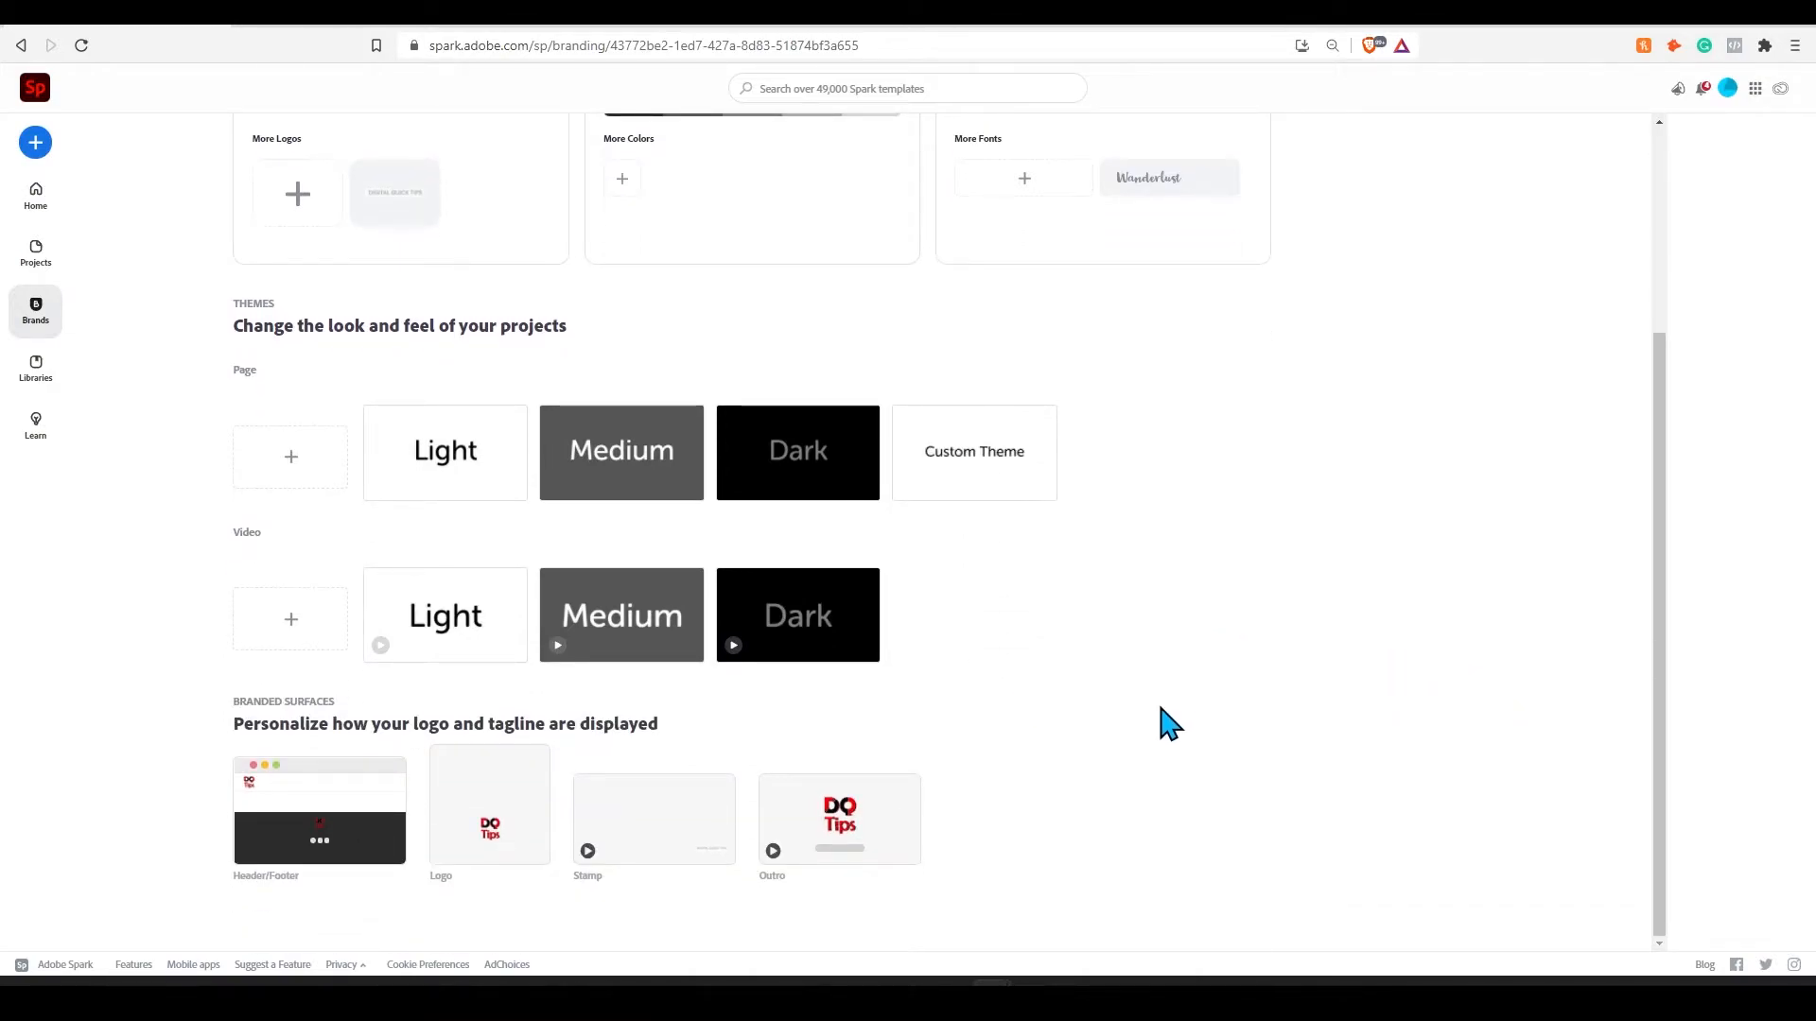
mouse_move(258, 859)
left_click(872, 845)
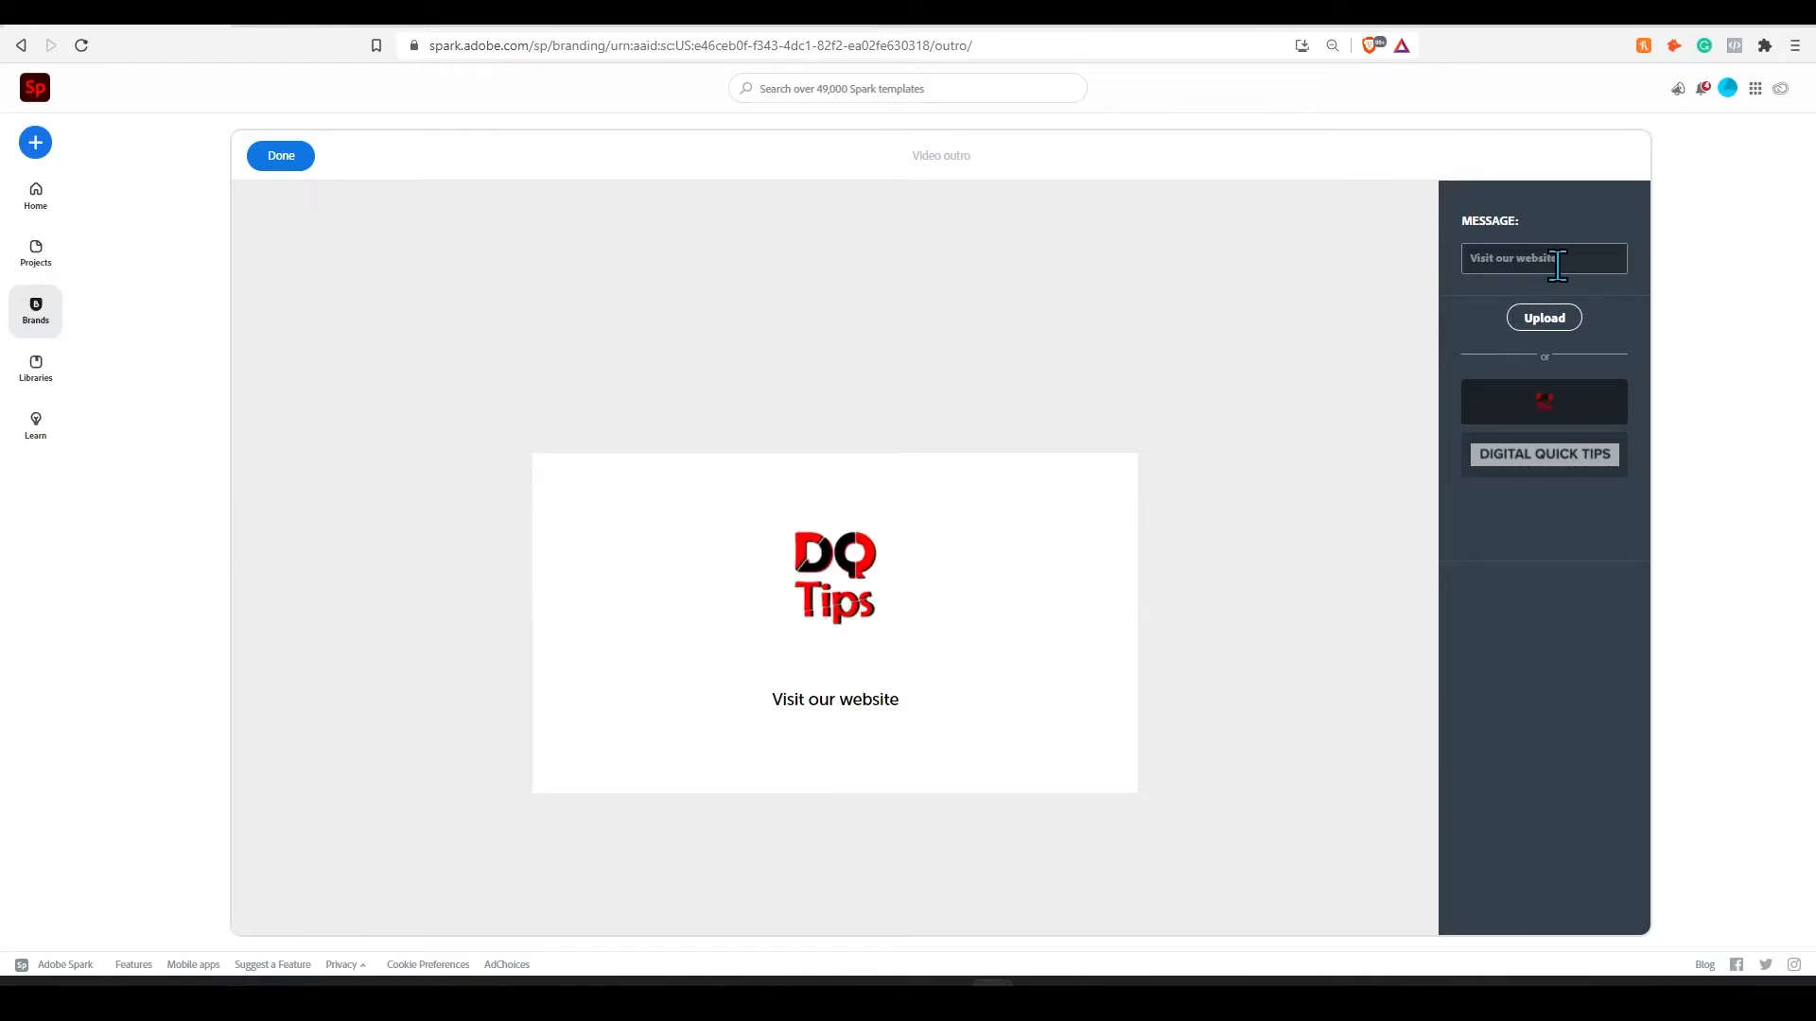
left_click_drag(1558, 265, 1472, 257)
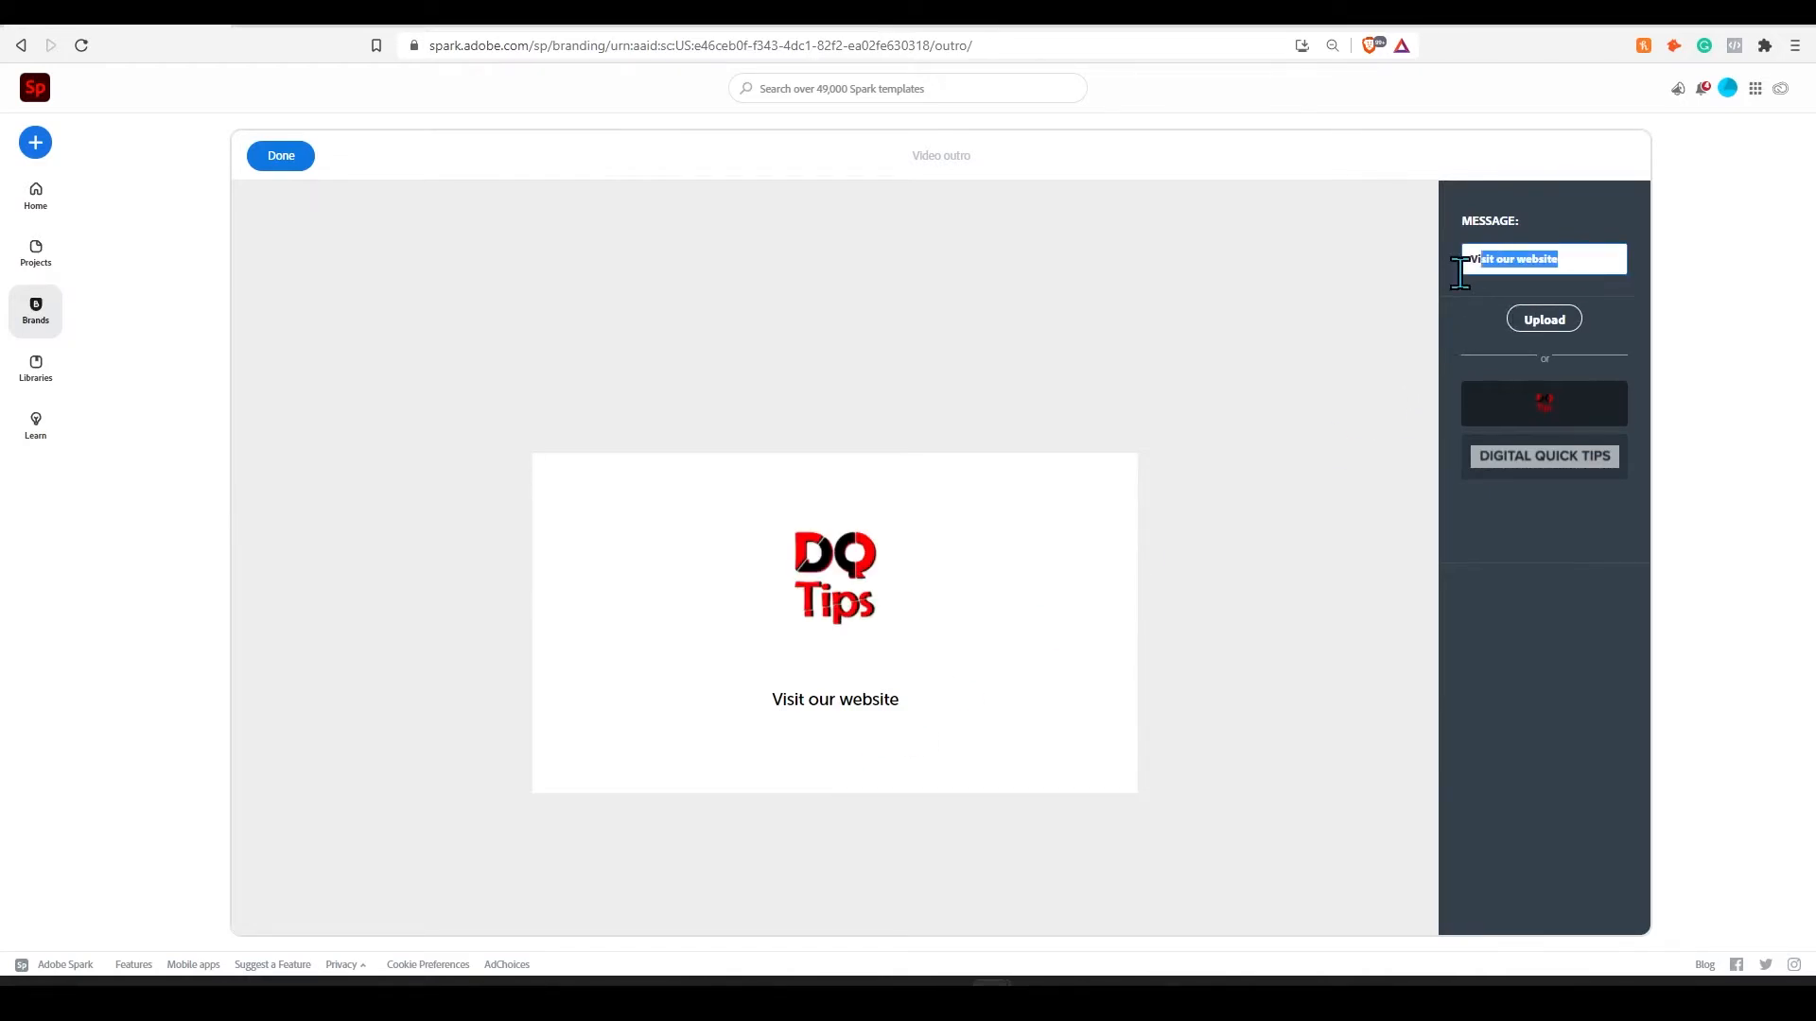
type("acU")
key("ctrl+z")
type("Actu")
left_click(1586, 588)
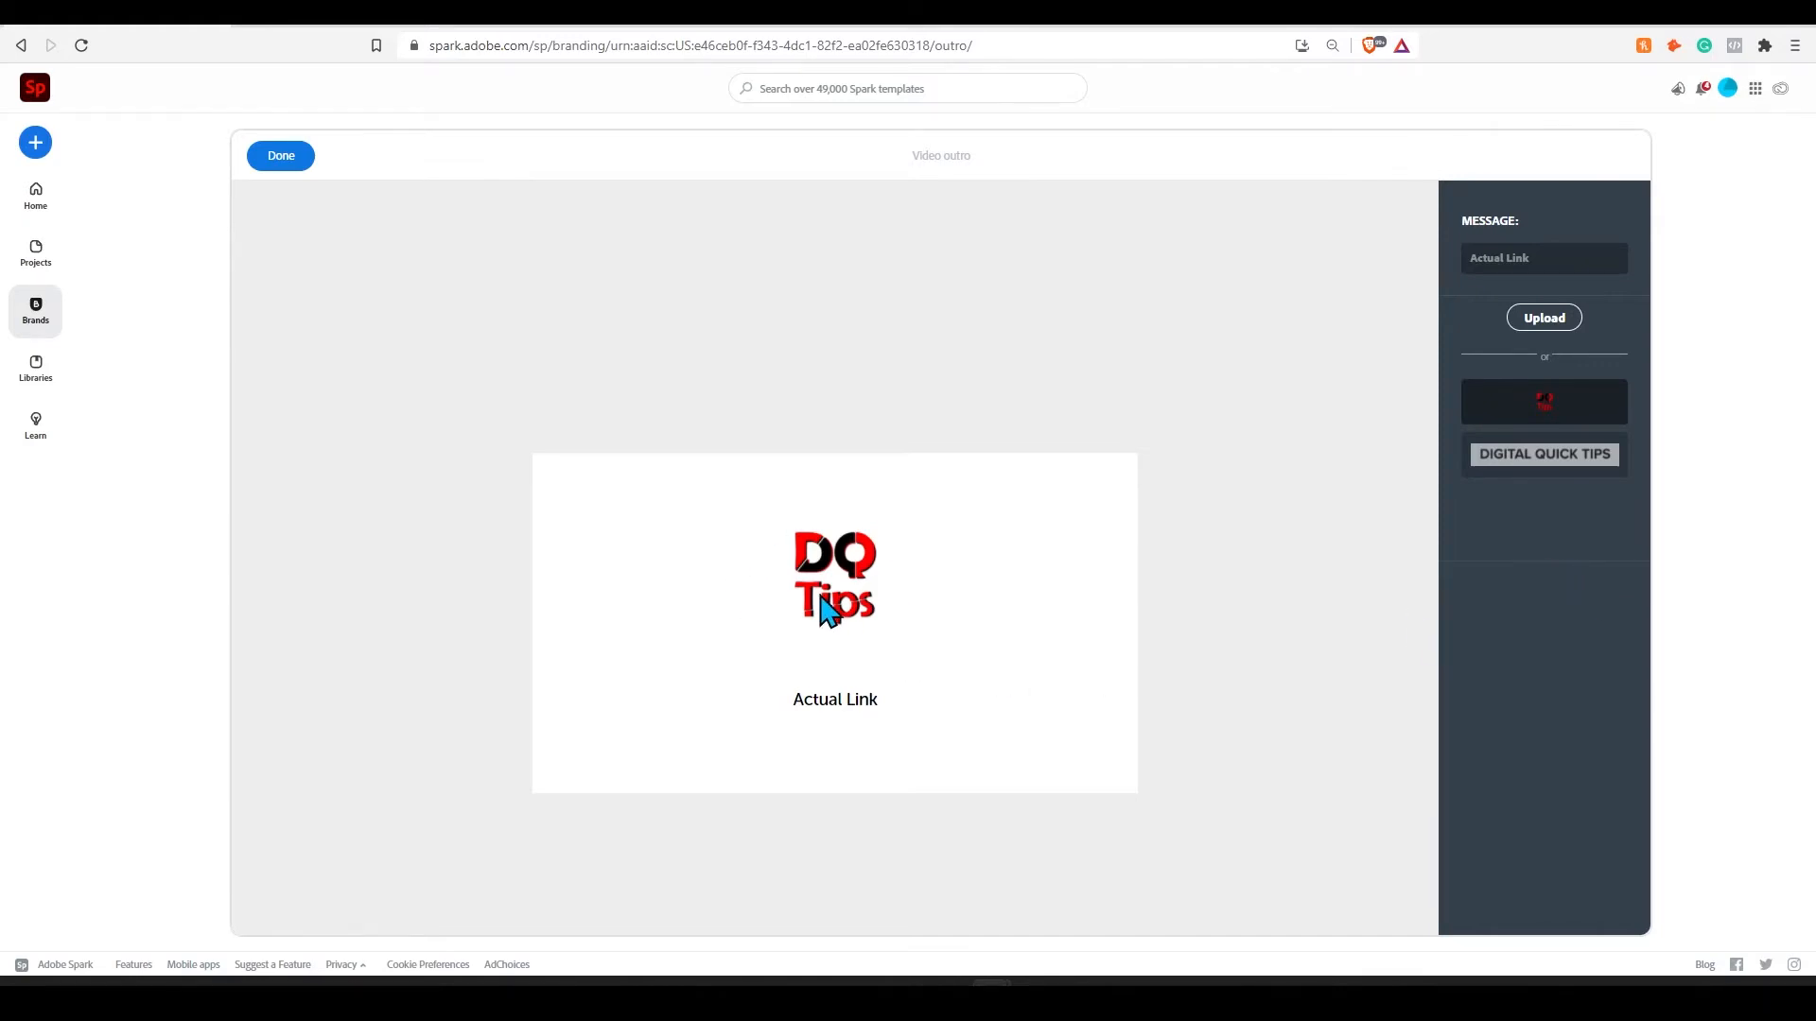
left_click(276, 157)
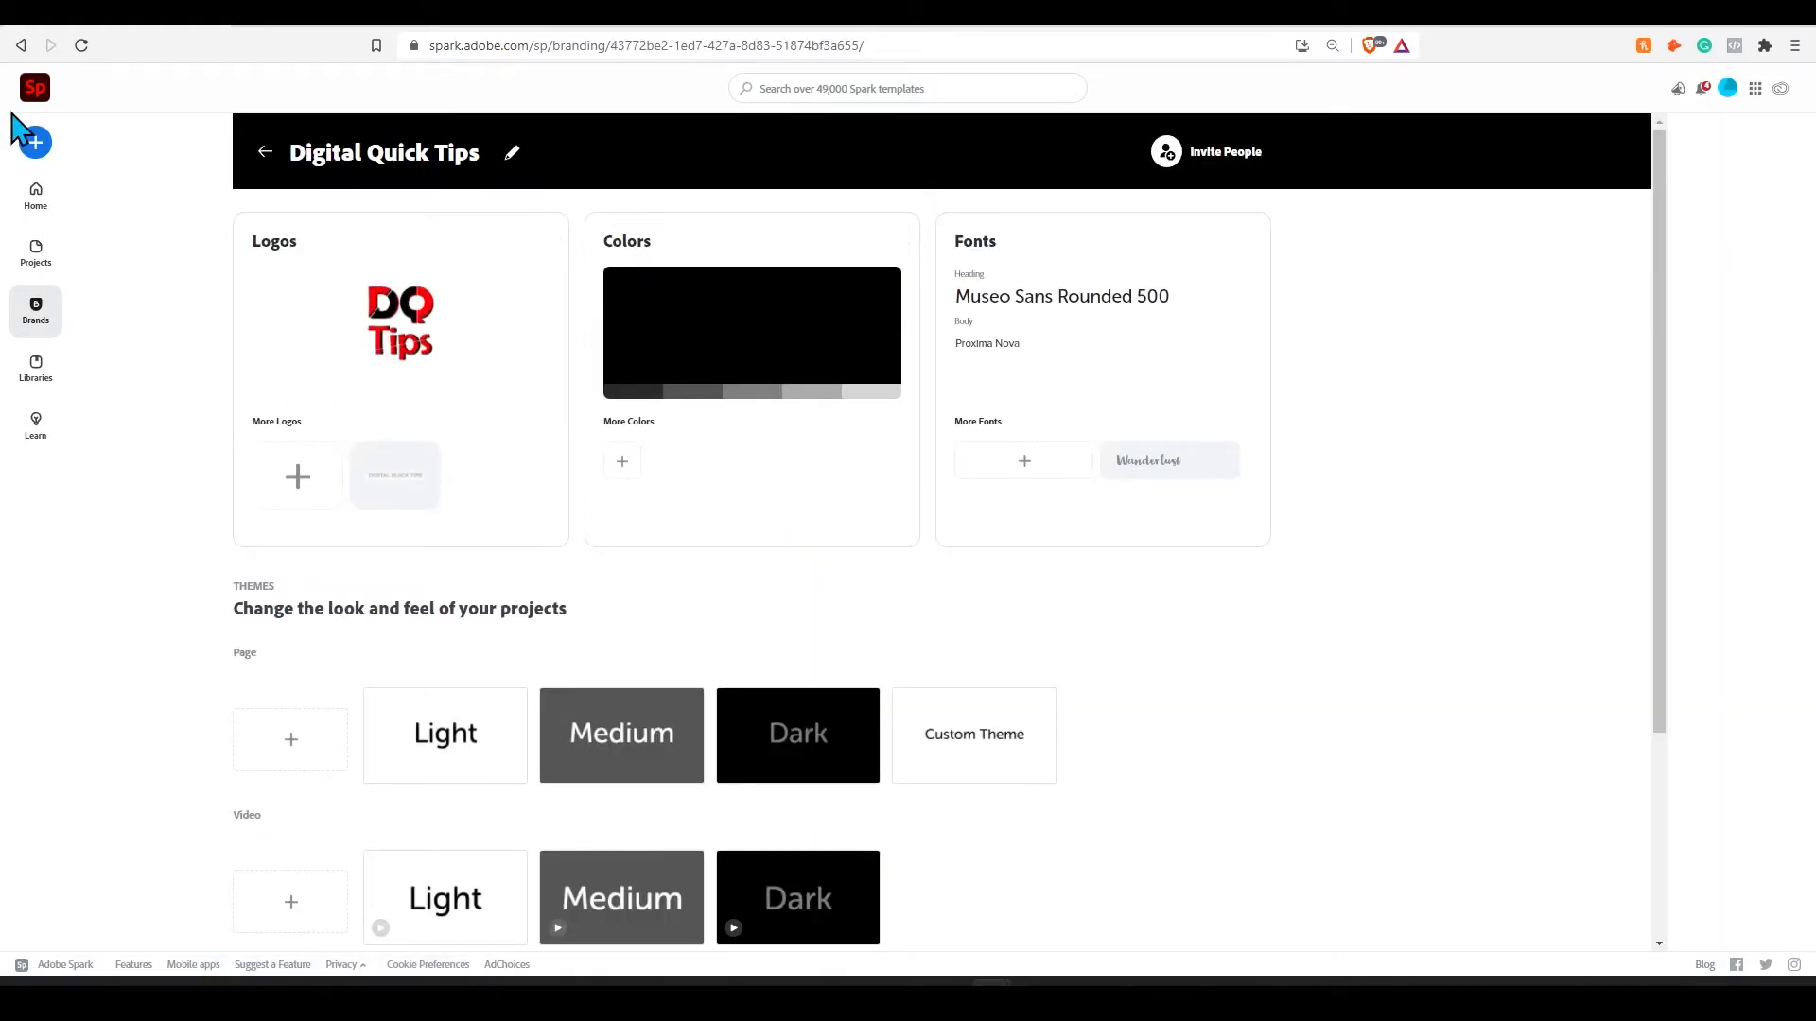
- Create a new branded post in the Youtube thumbnail size and show the brand logos available for it
left_click(35, 87)
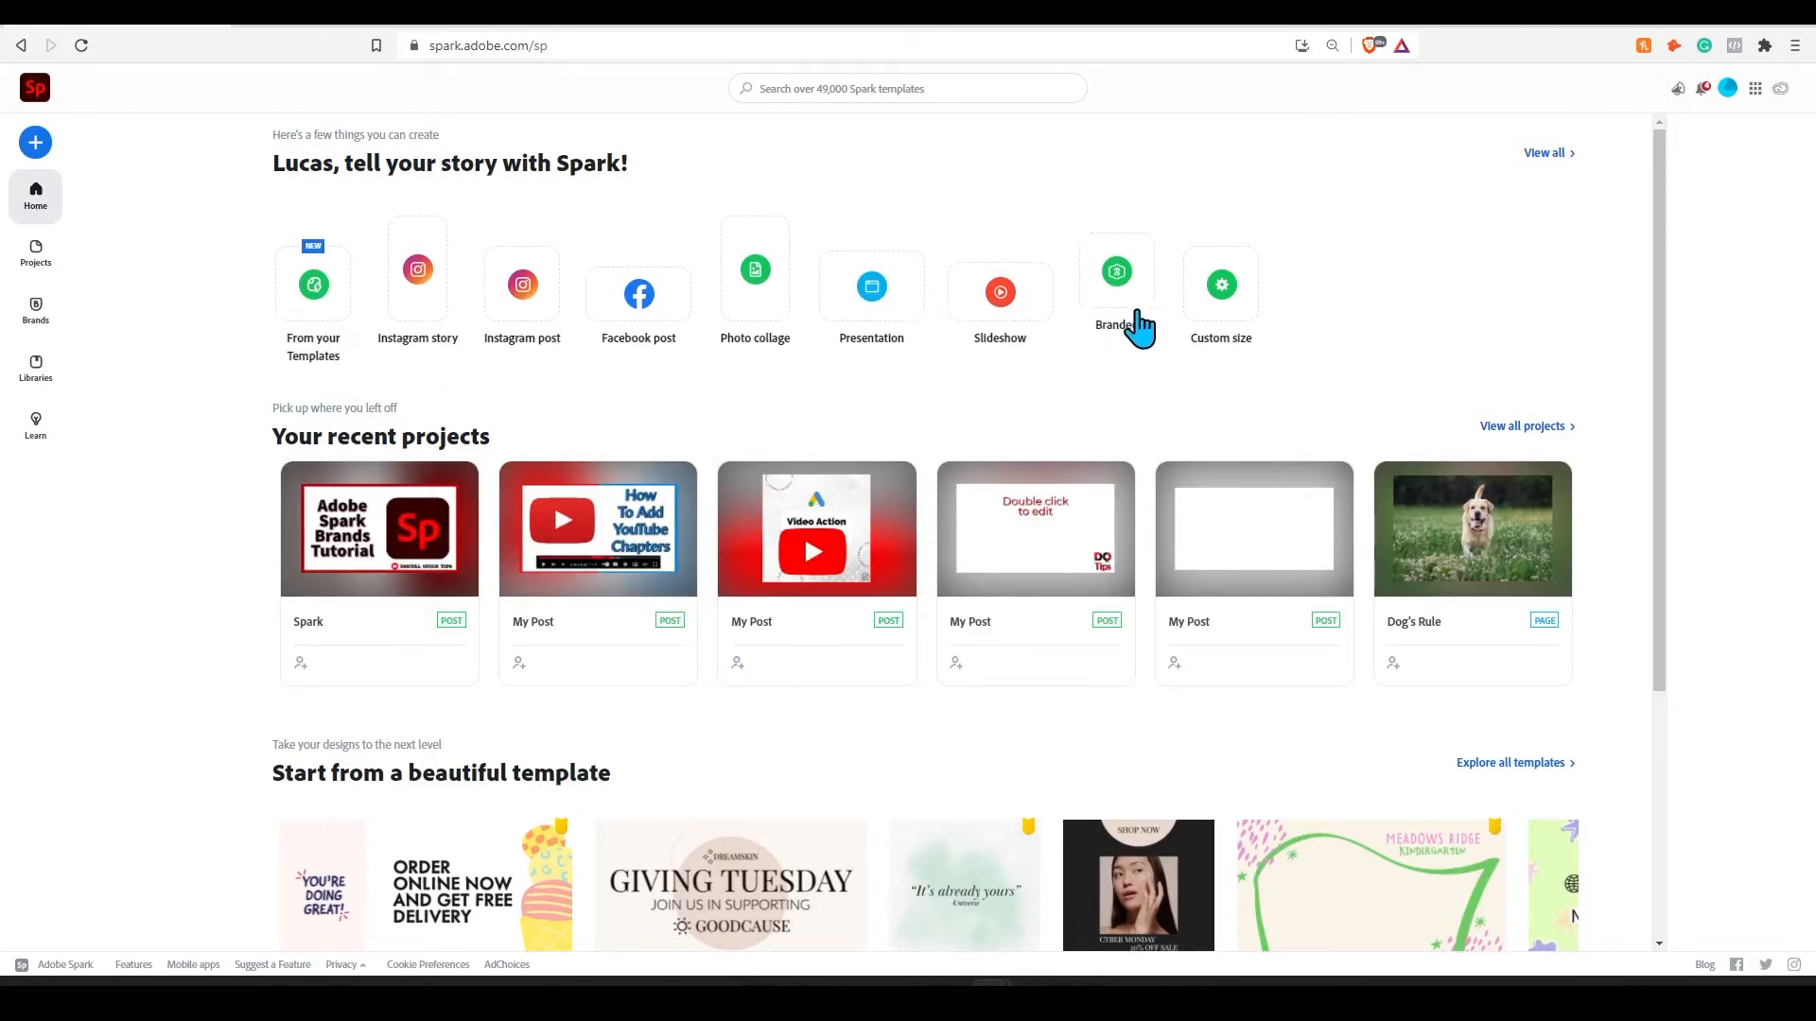
left_click(1108, 312)
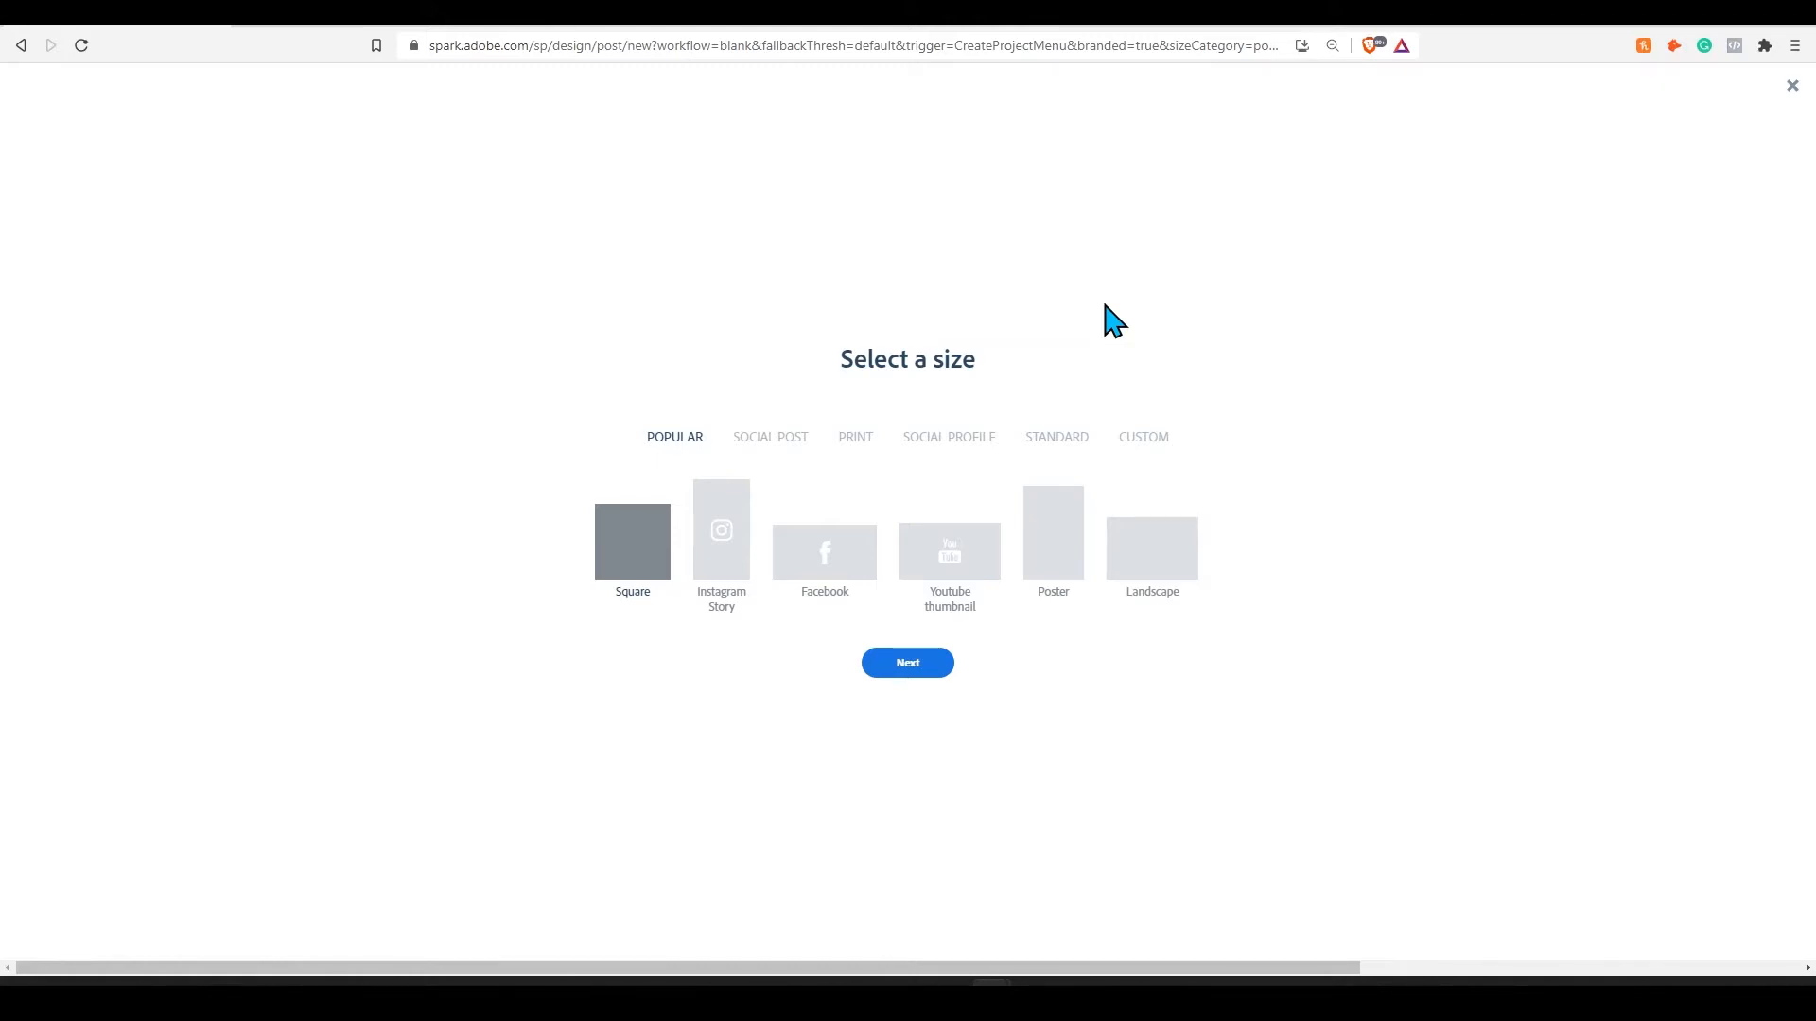
left_click(951, 578)
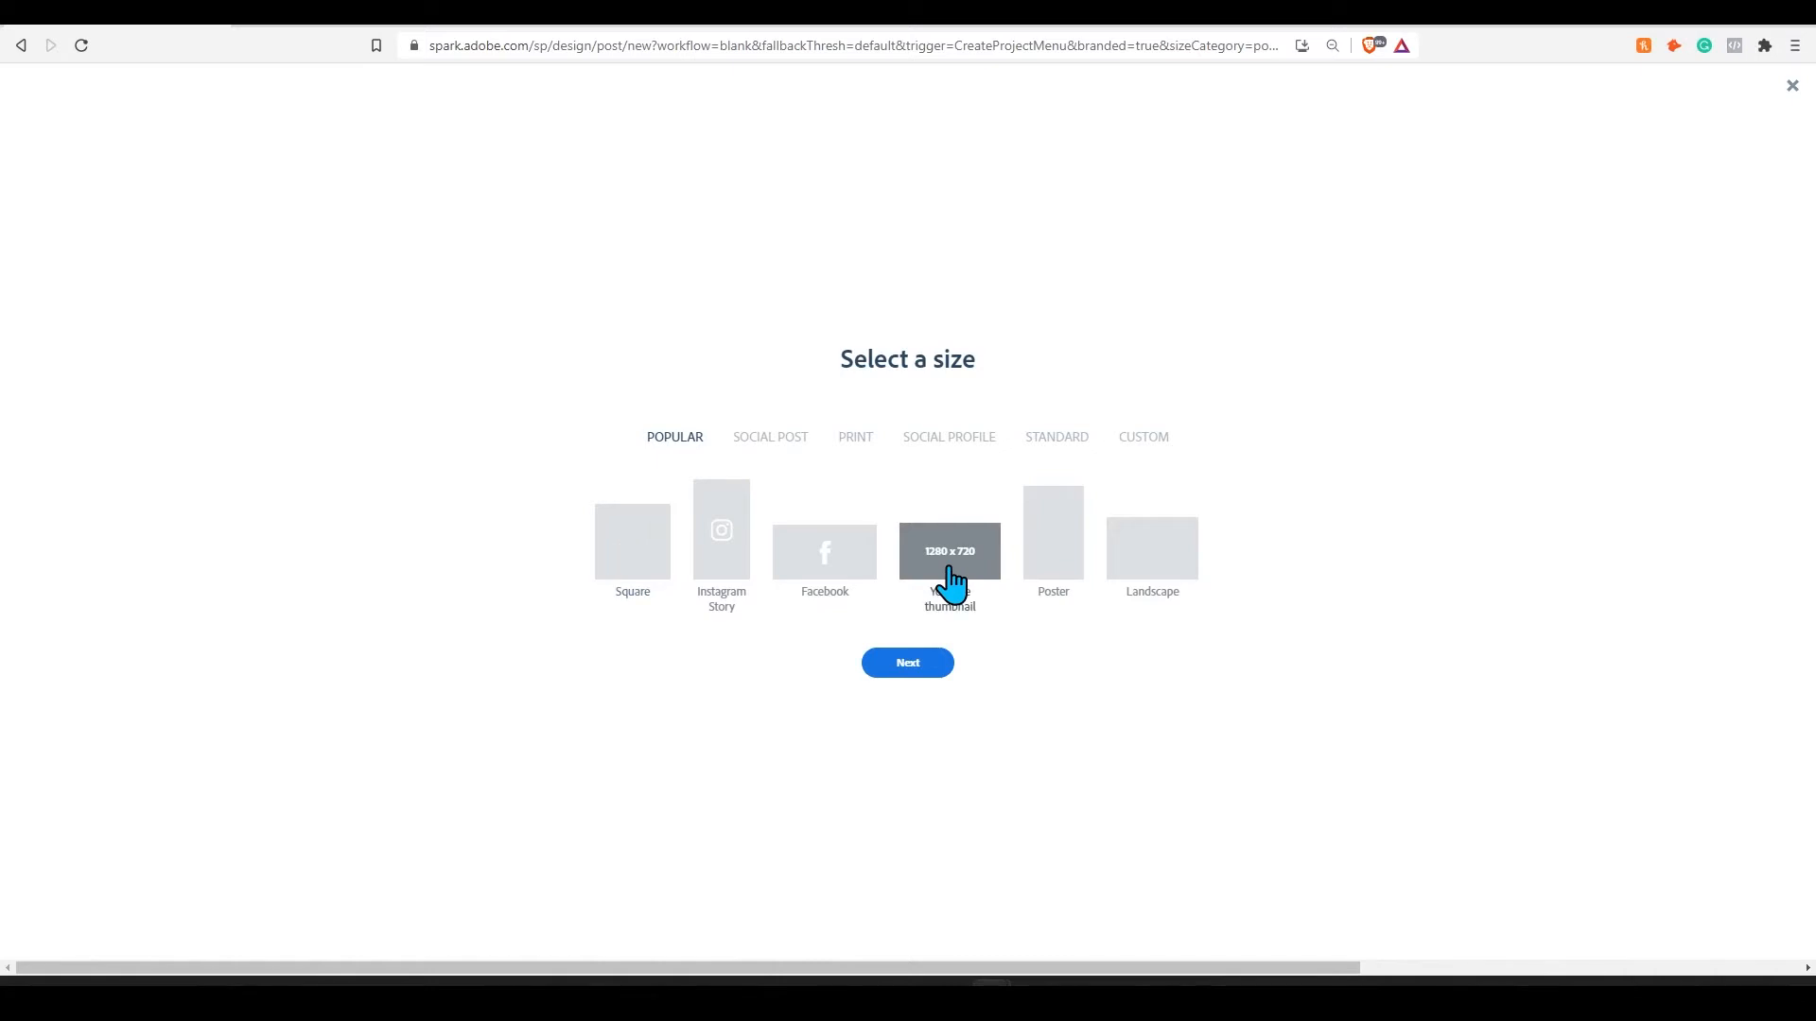
left_click(906, 664)
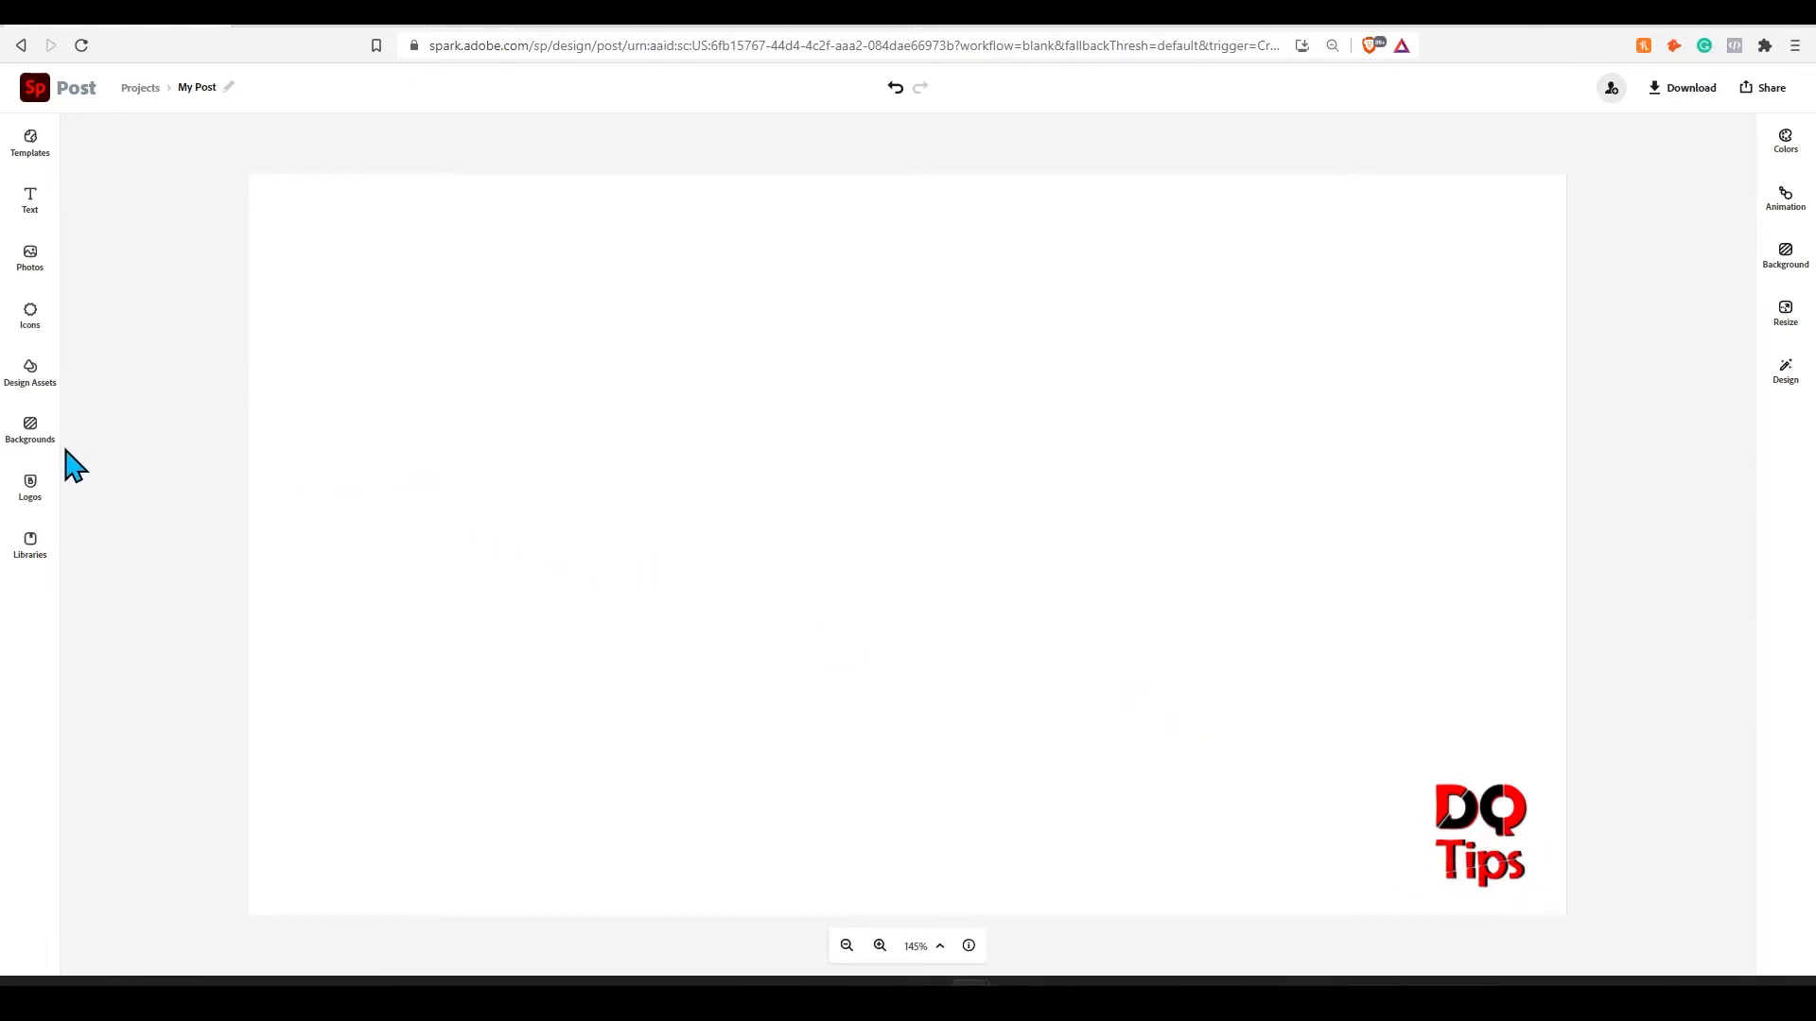
left_click(29, 485)
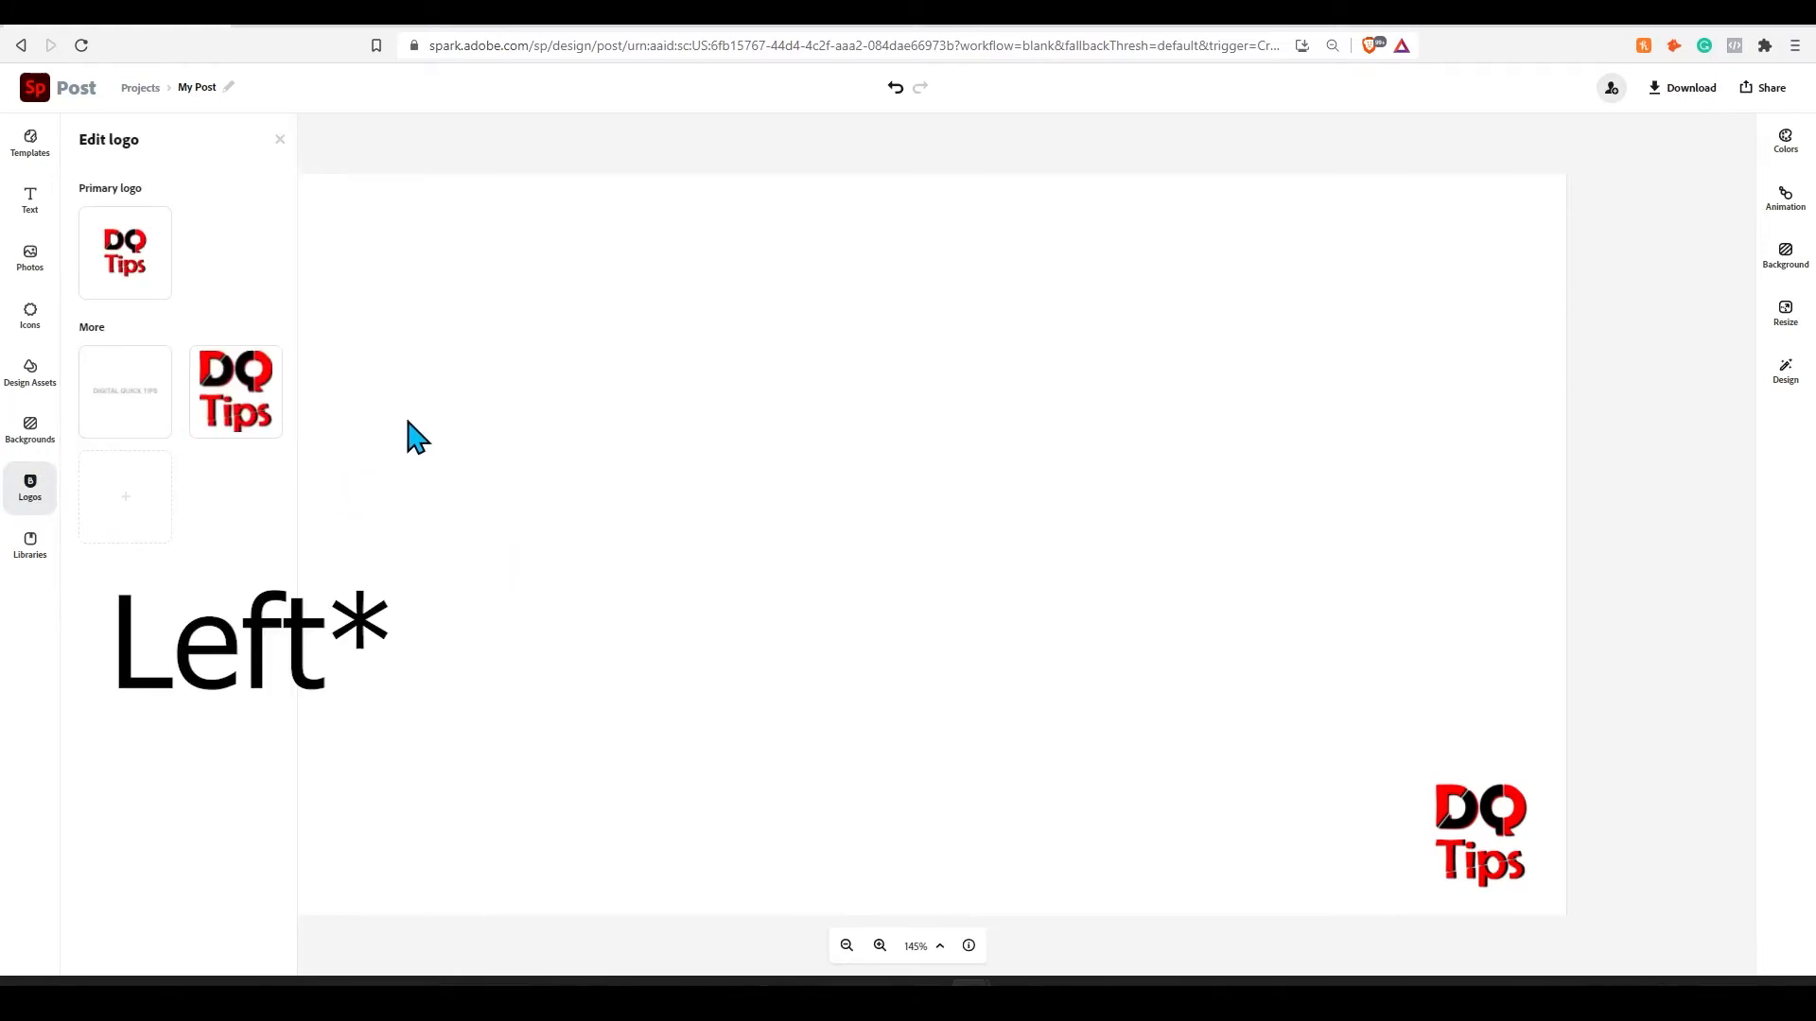
- Search the free photos for "technology", add the Earth photo with code, and make it the post's background
left_click(1242, 668)
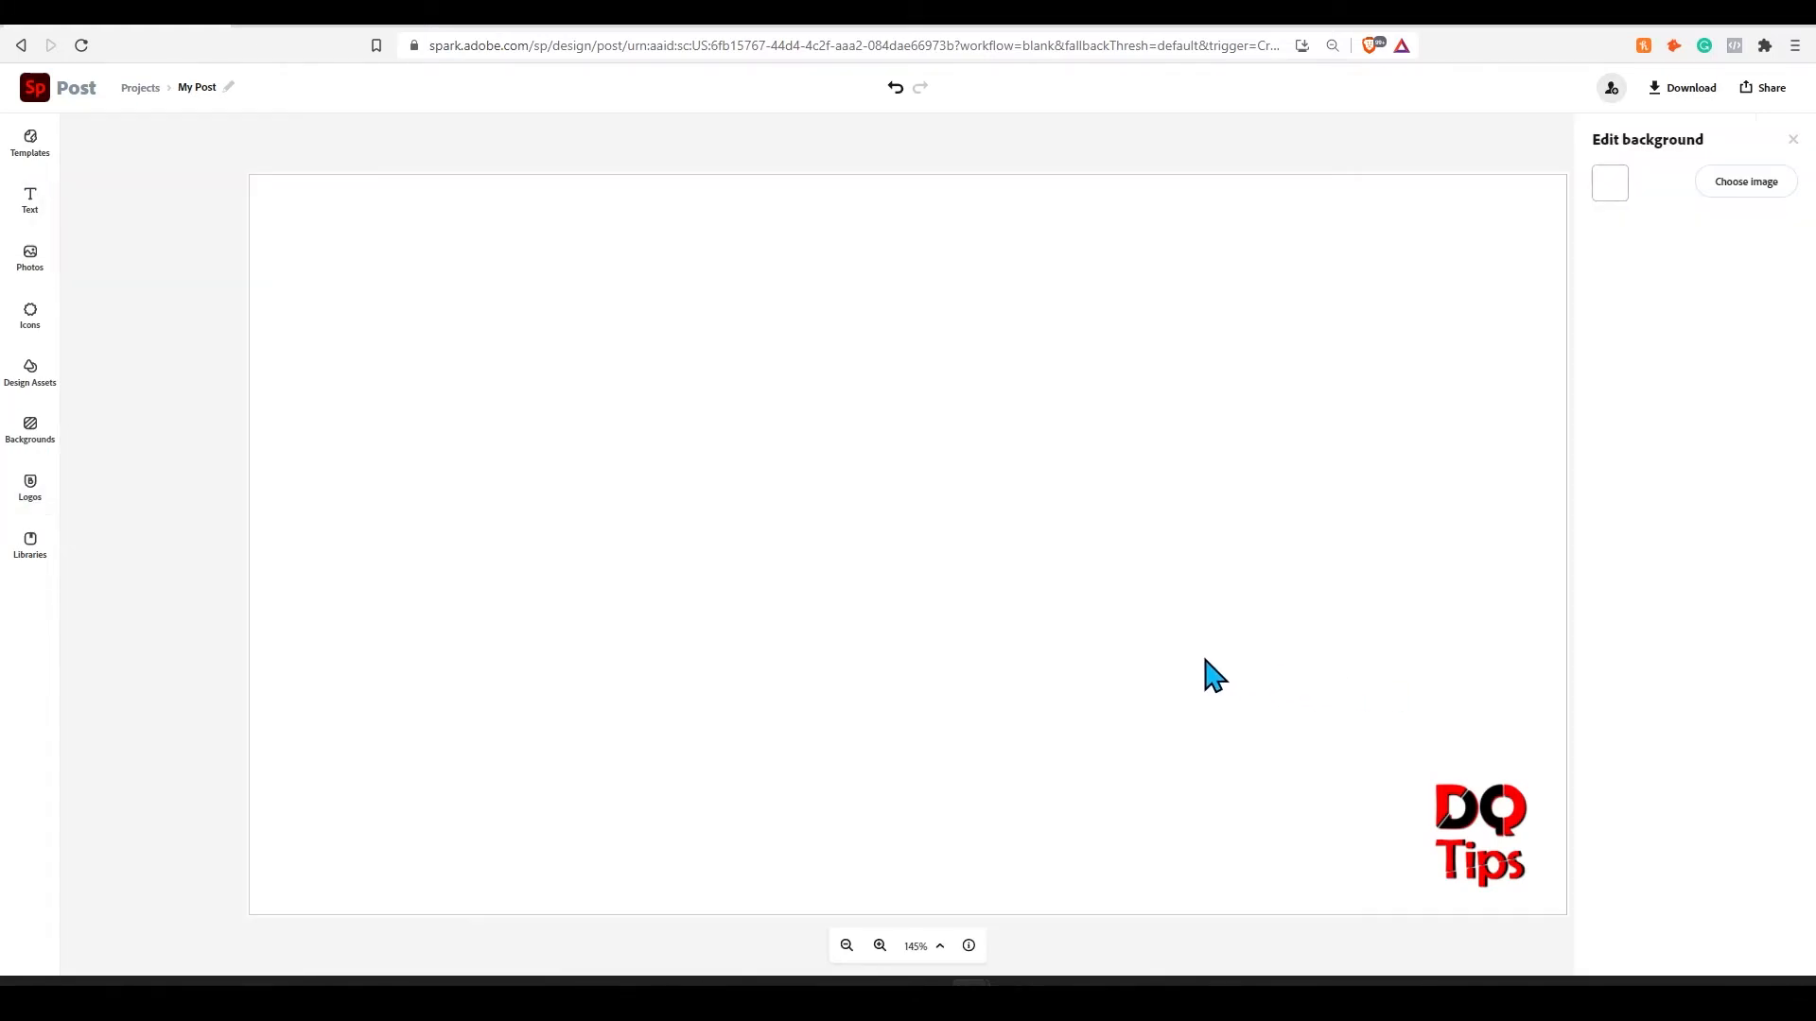
left_click(1765, 195)
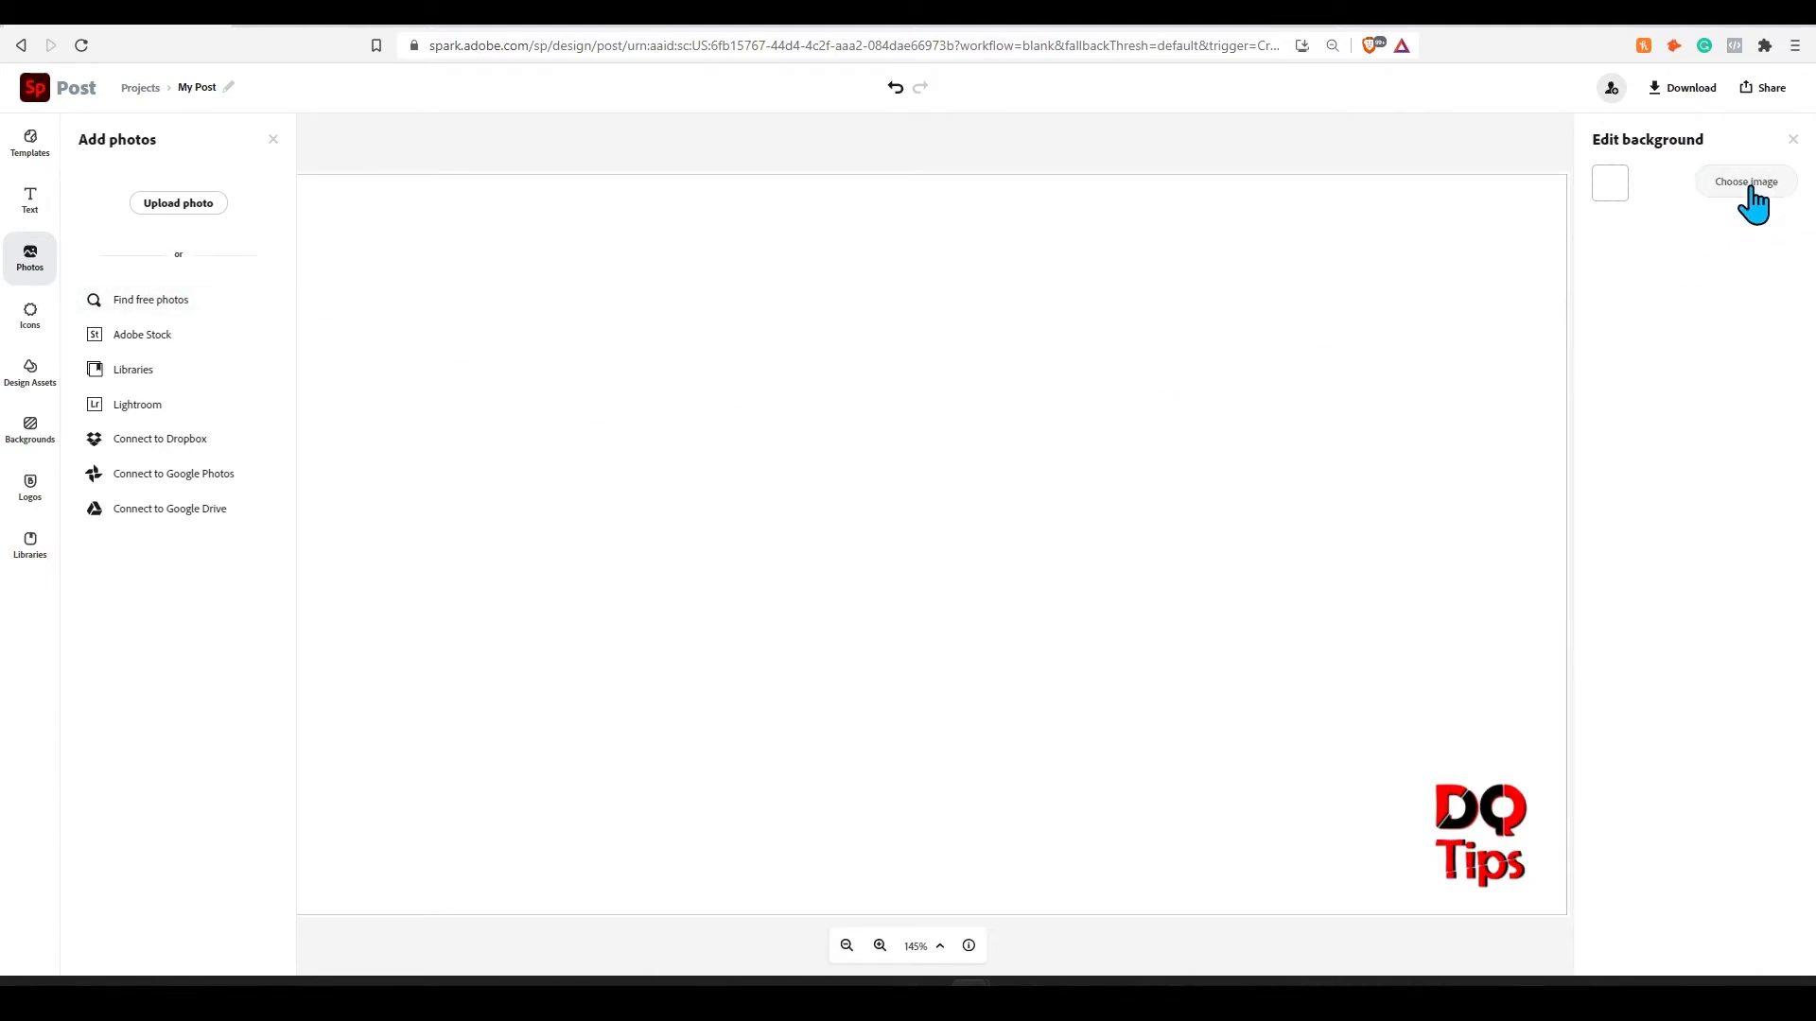
left_click(156, 301)
type("technology")
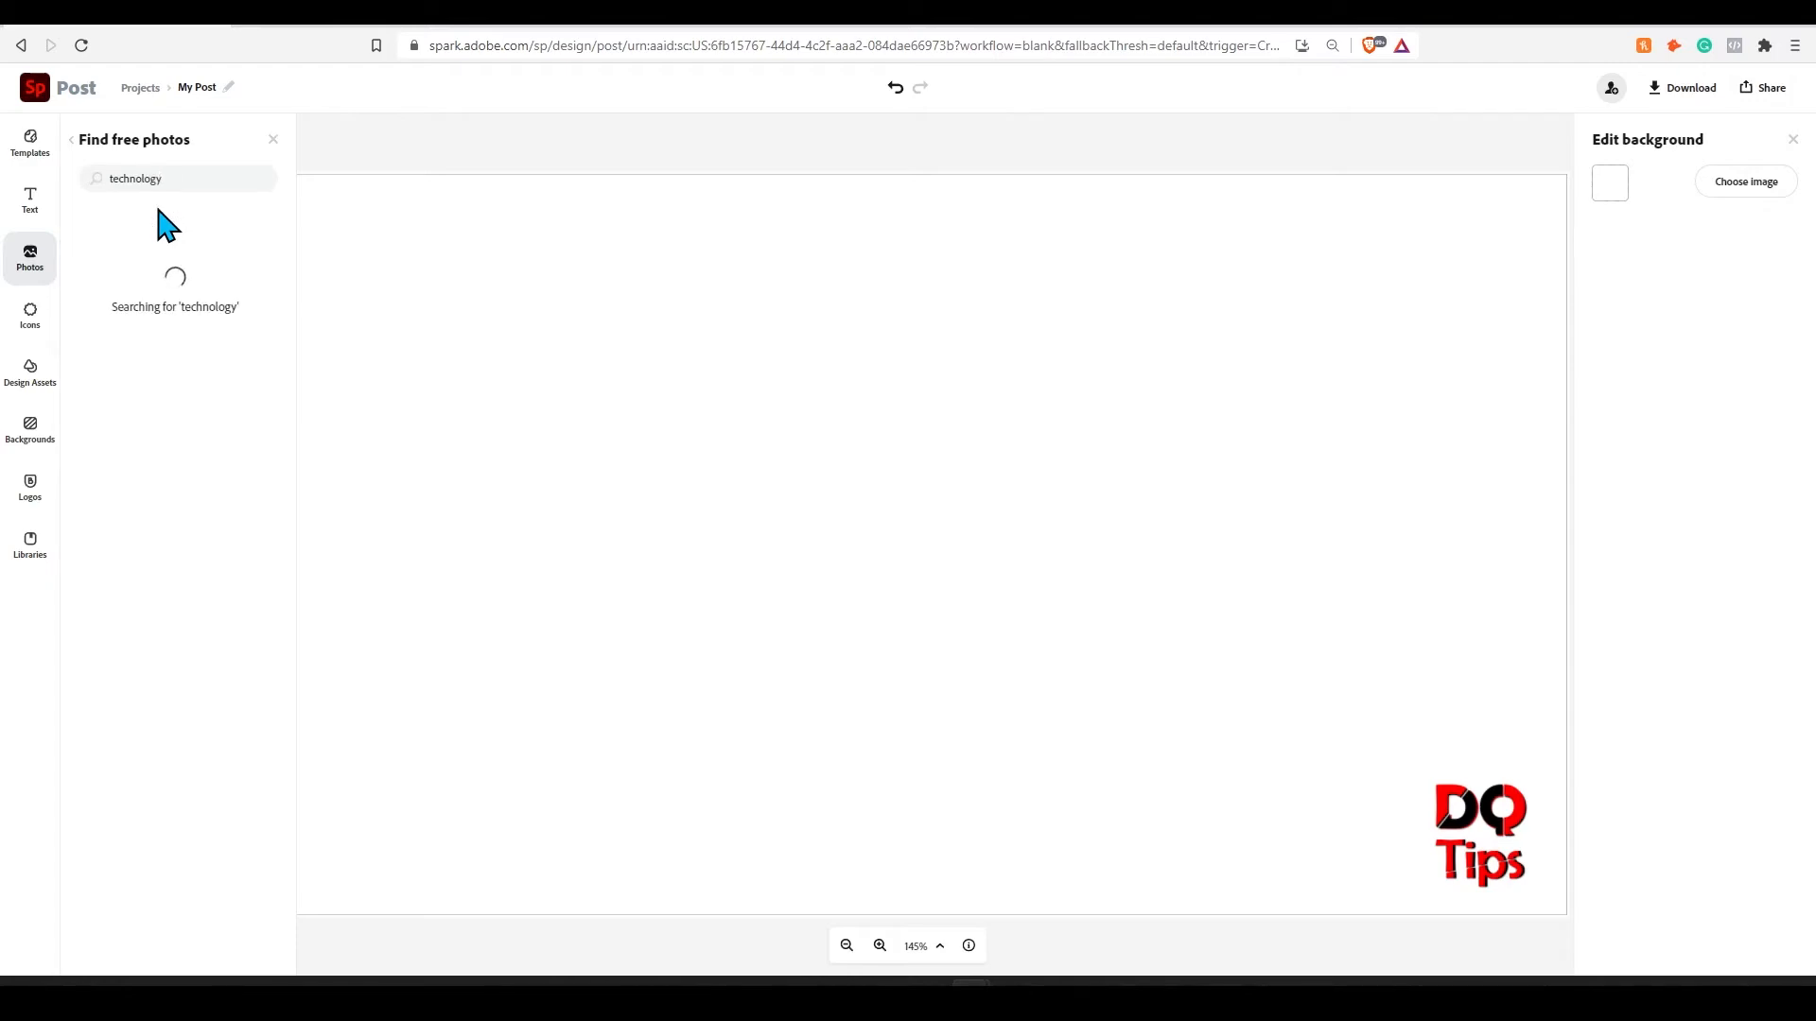
left_click(243, 346)
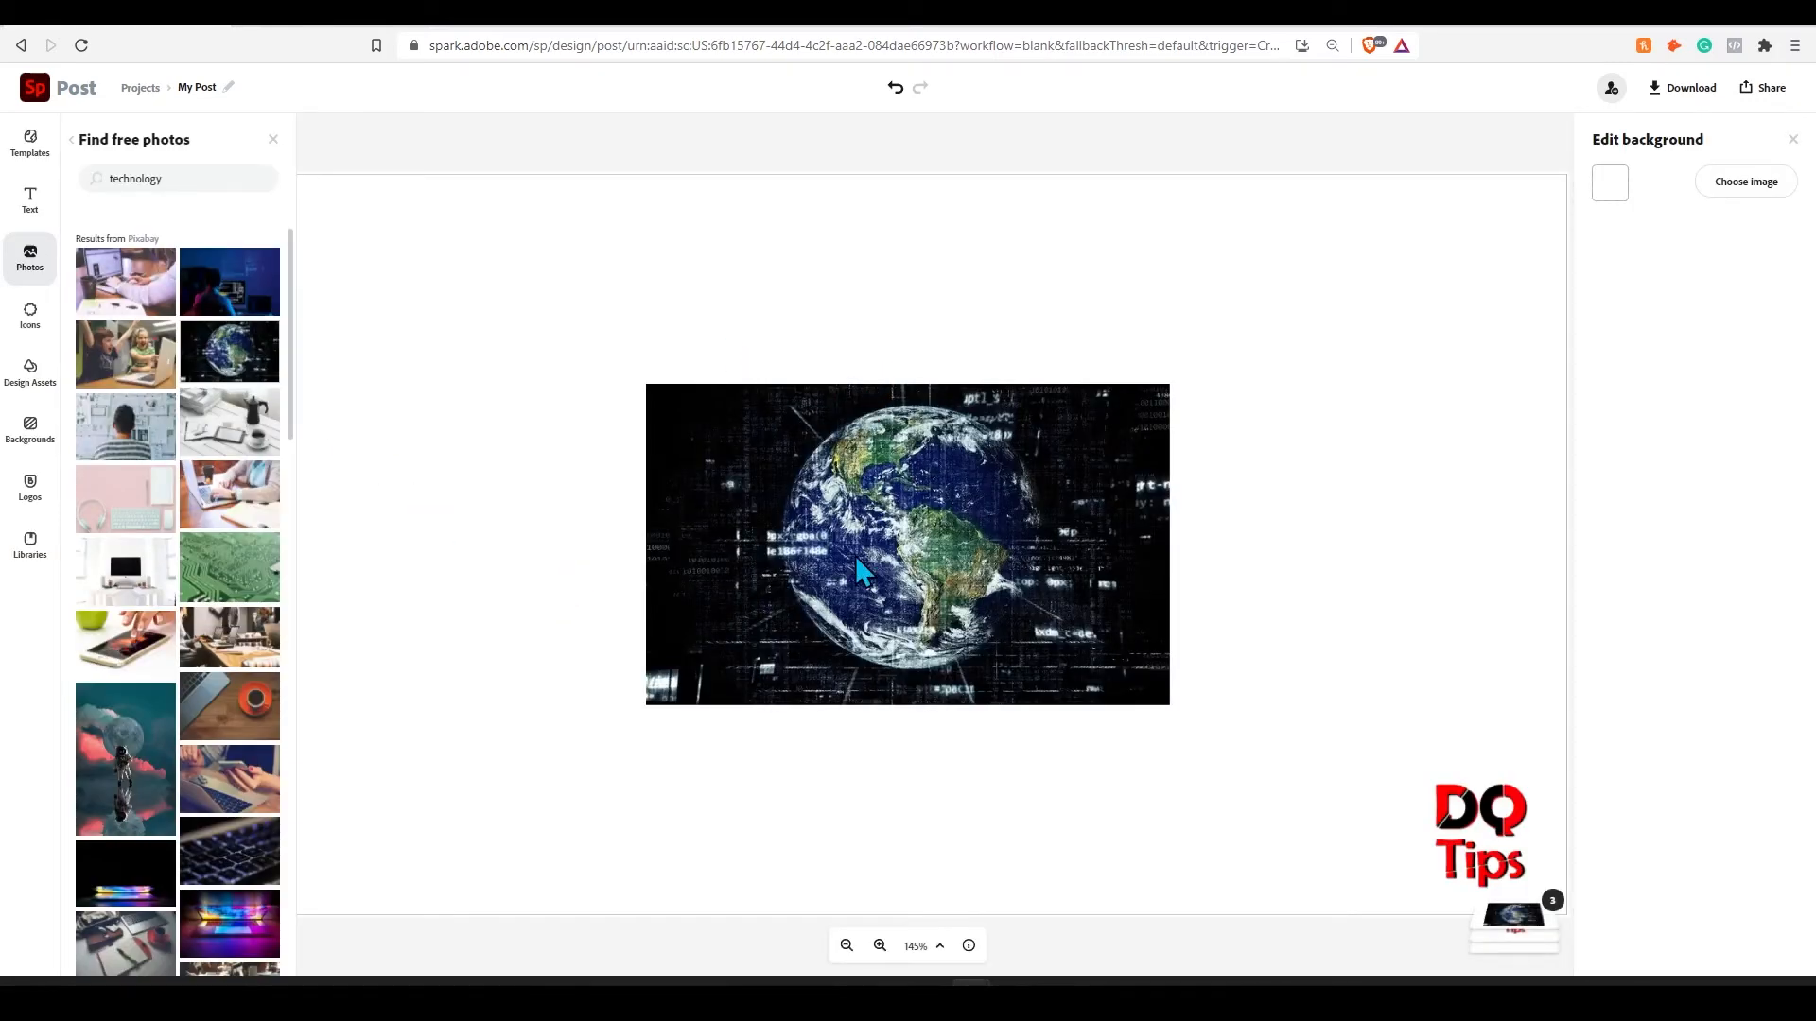
left_click(1597, 287)
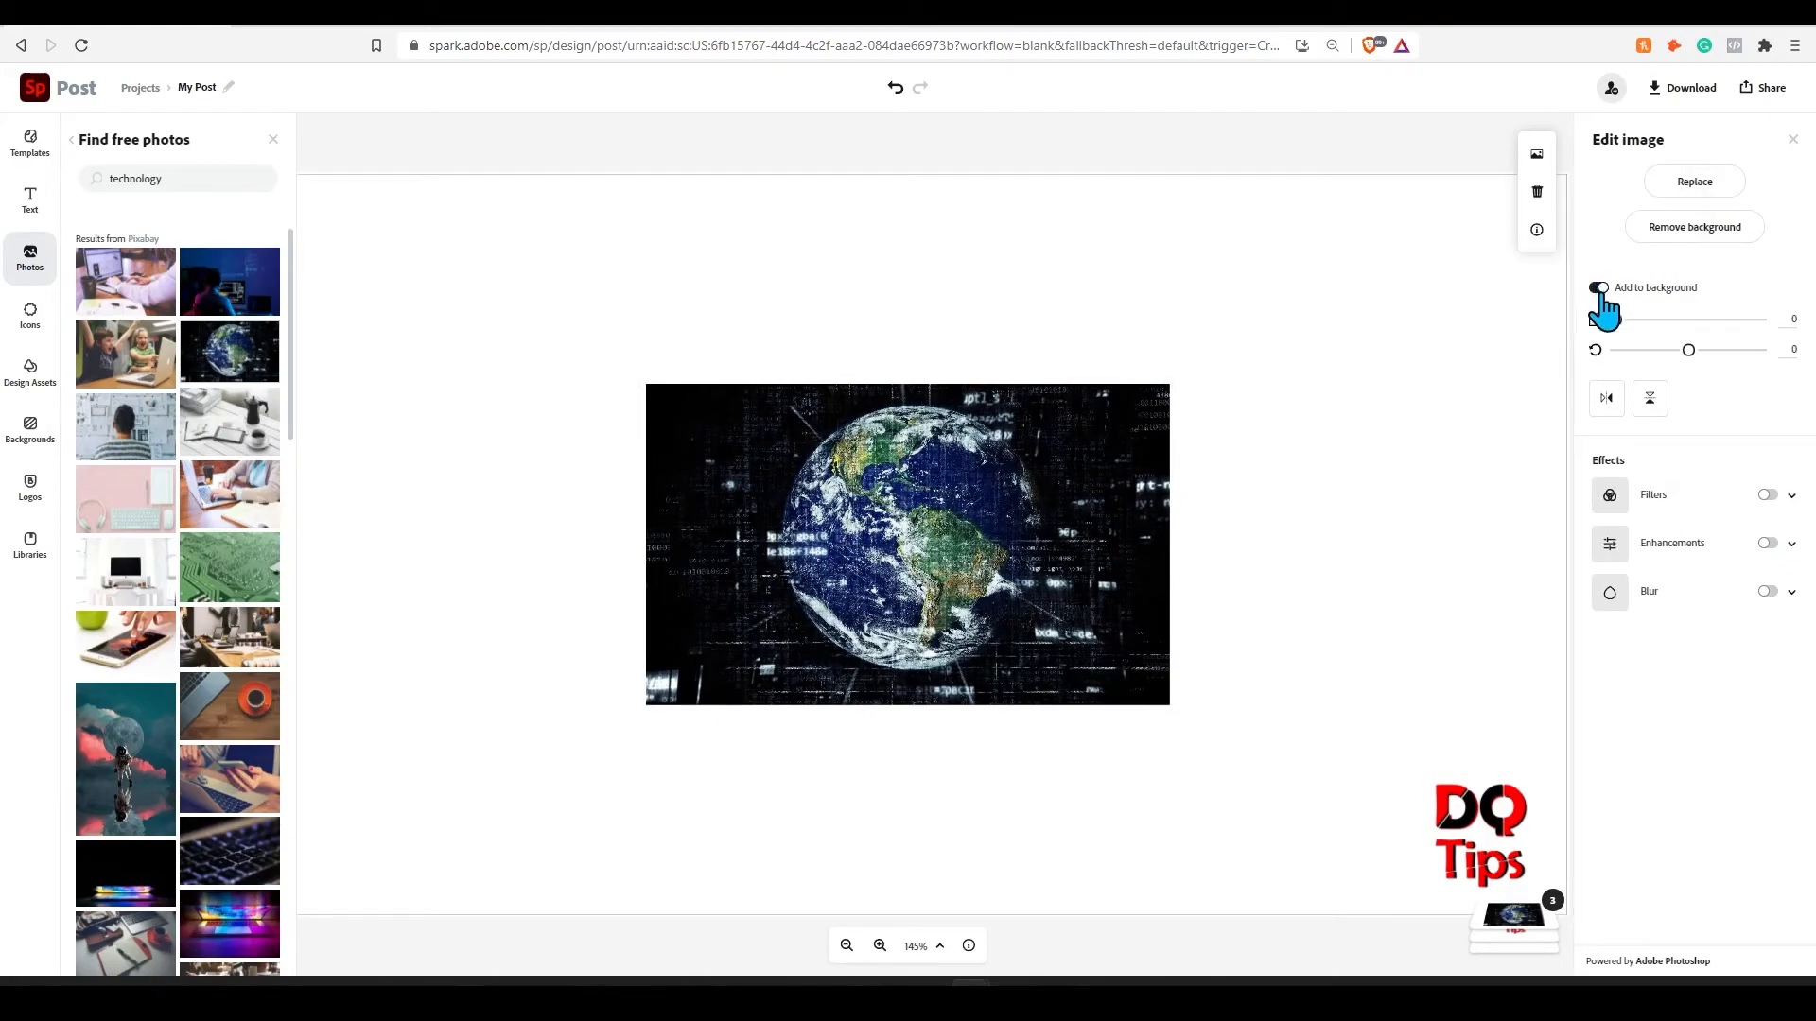
- Add the text "Placeholder Text" in white, centre it over the upper part of the globe, and enlarge it to size 117.3
left_click(30, 200)
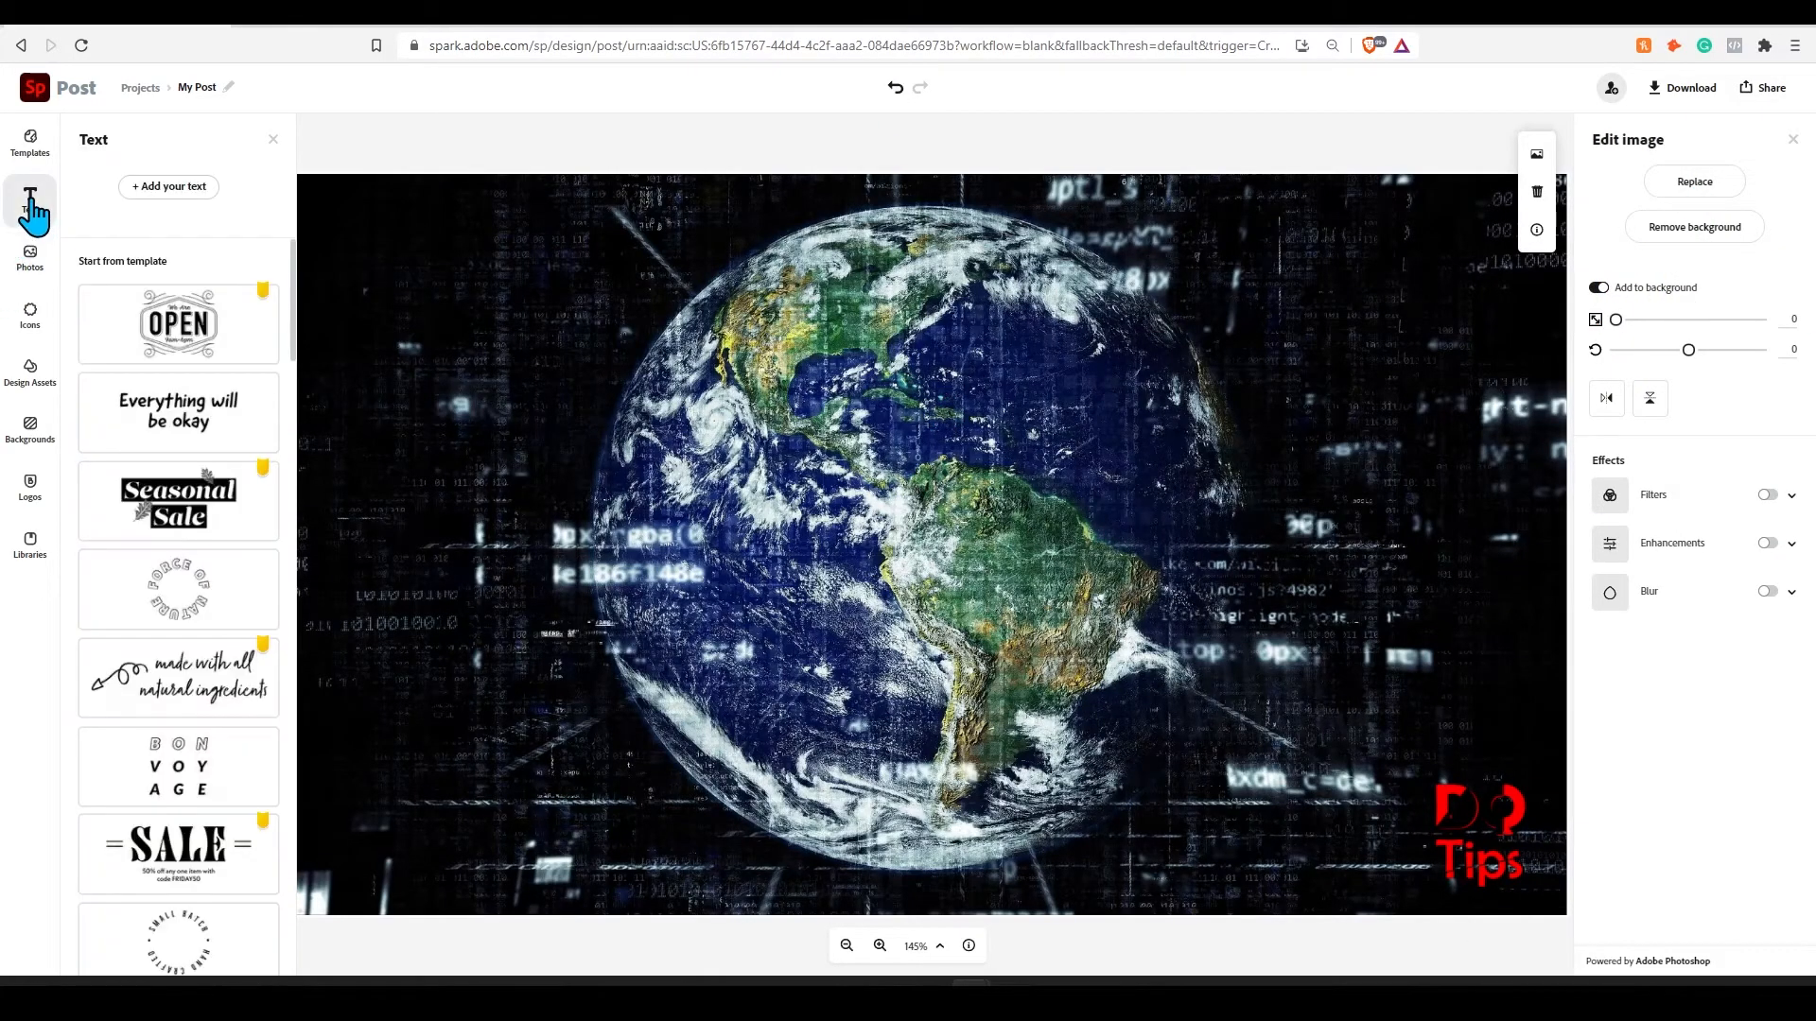
left_click(194, 188)
type("Placeholder Text")
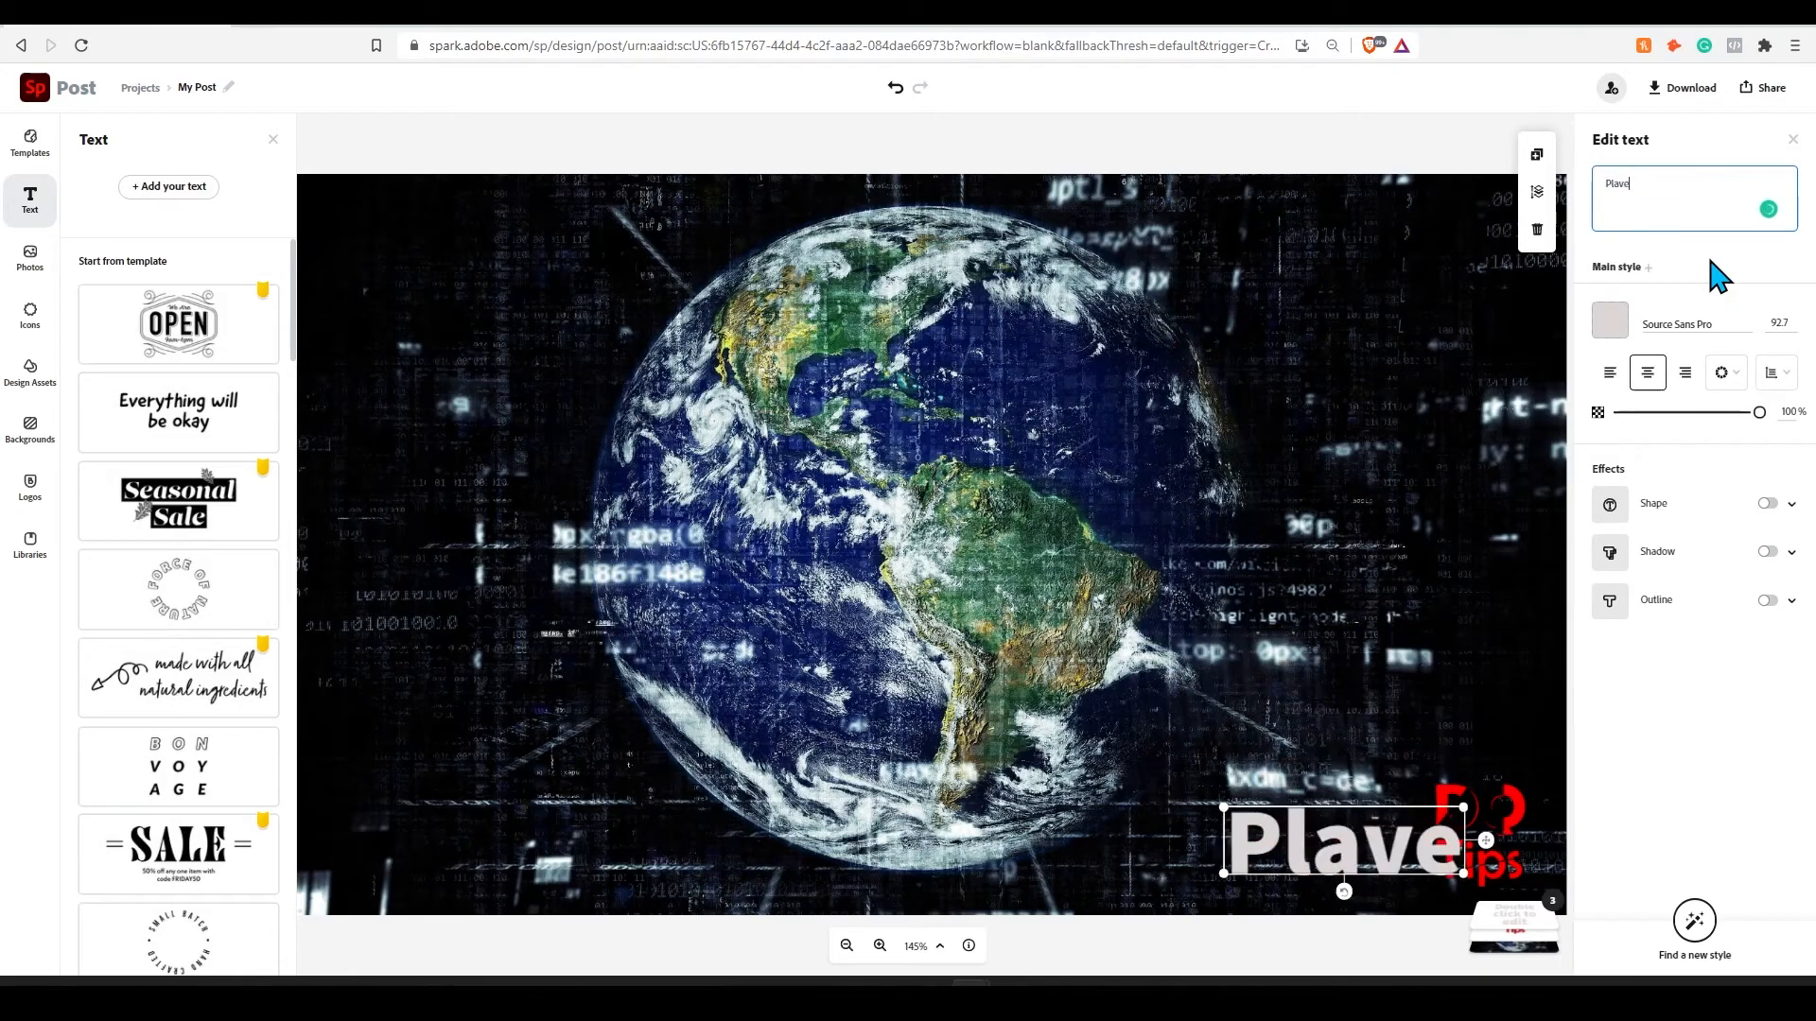
left_click(1610, 310)
left_click(1654, 469)
left_click_drag(1265, 759, 967, 290)
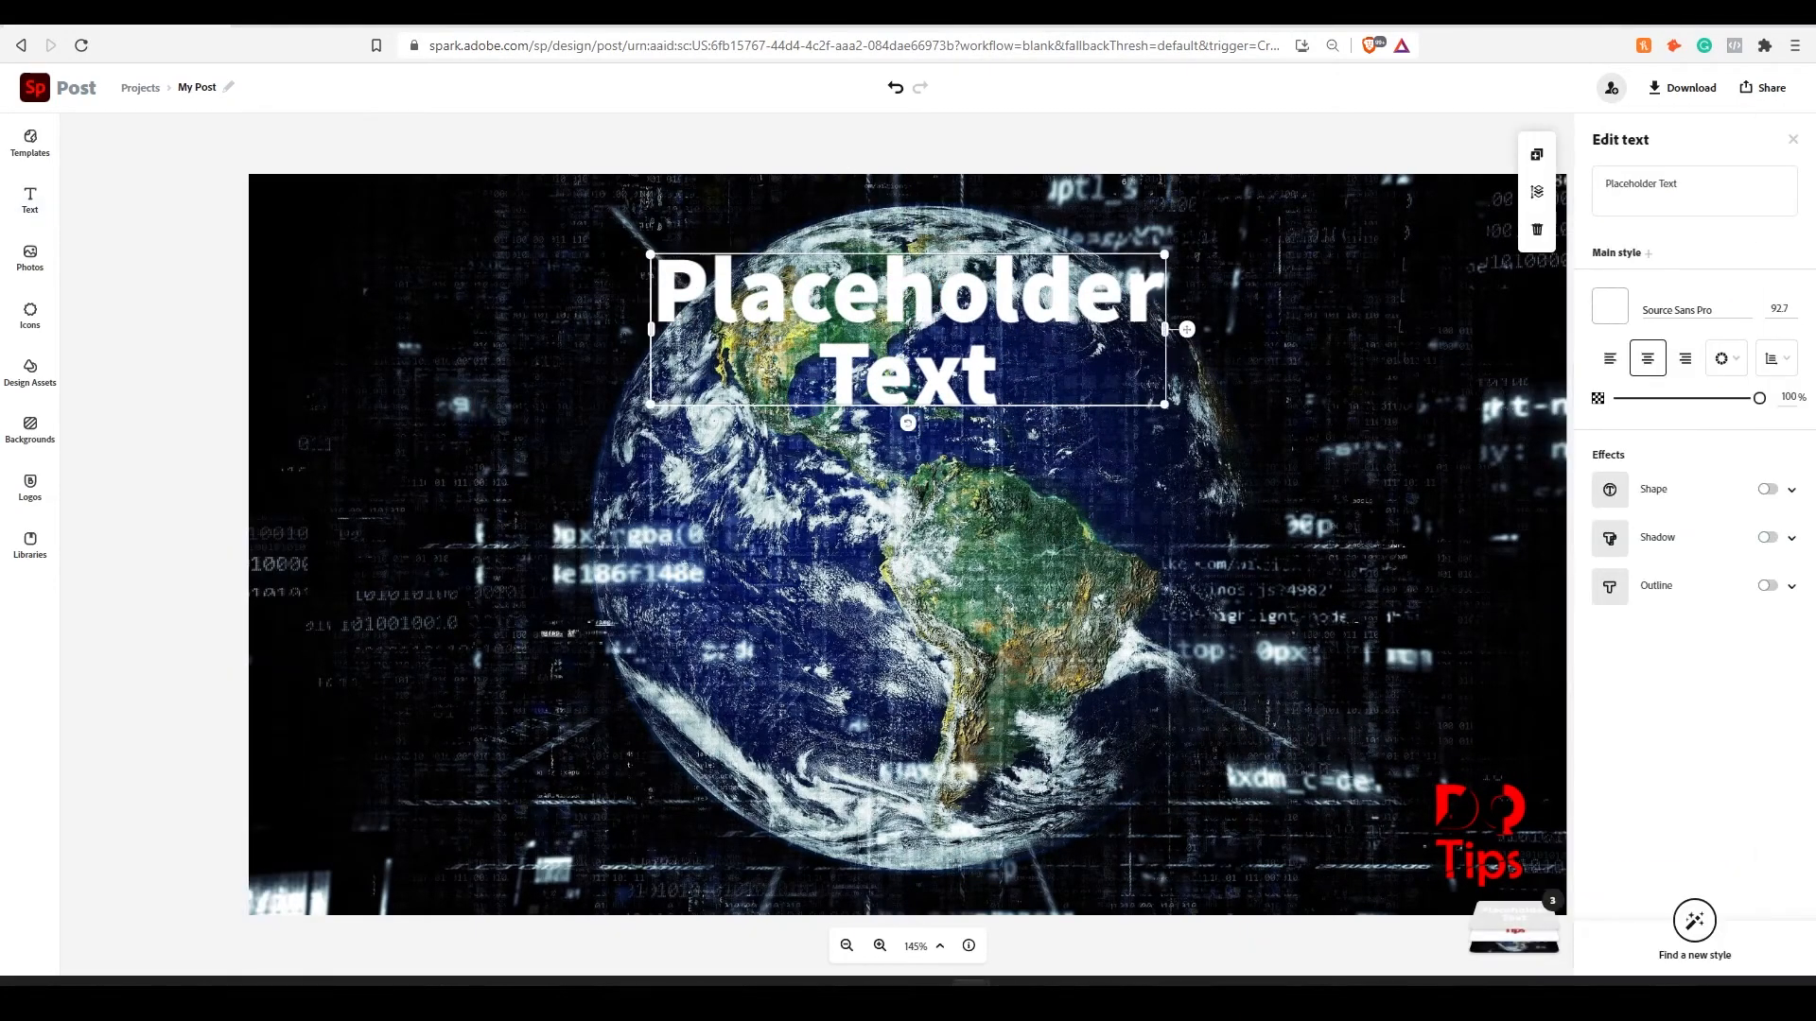
left_click_drag(642, 405, 581, 417)
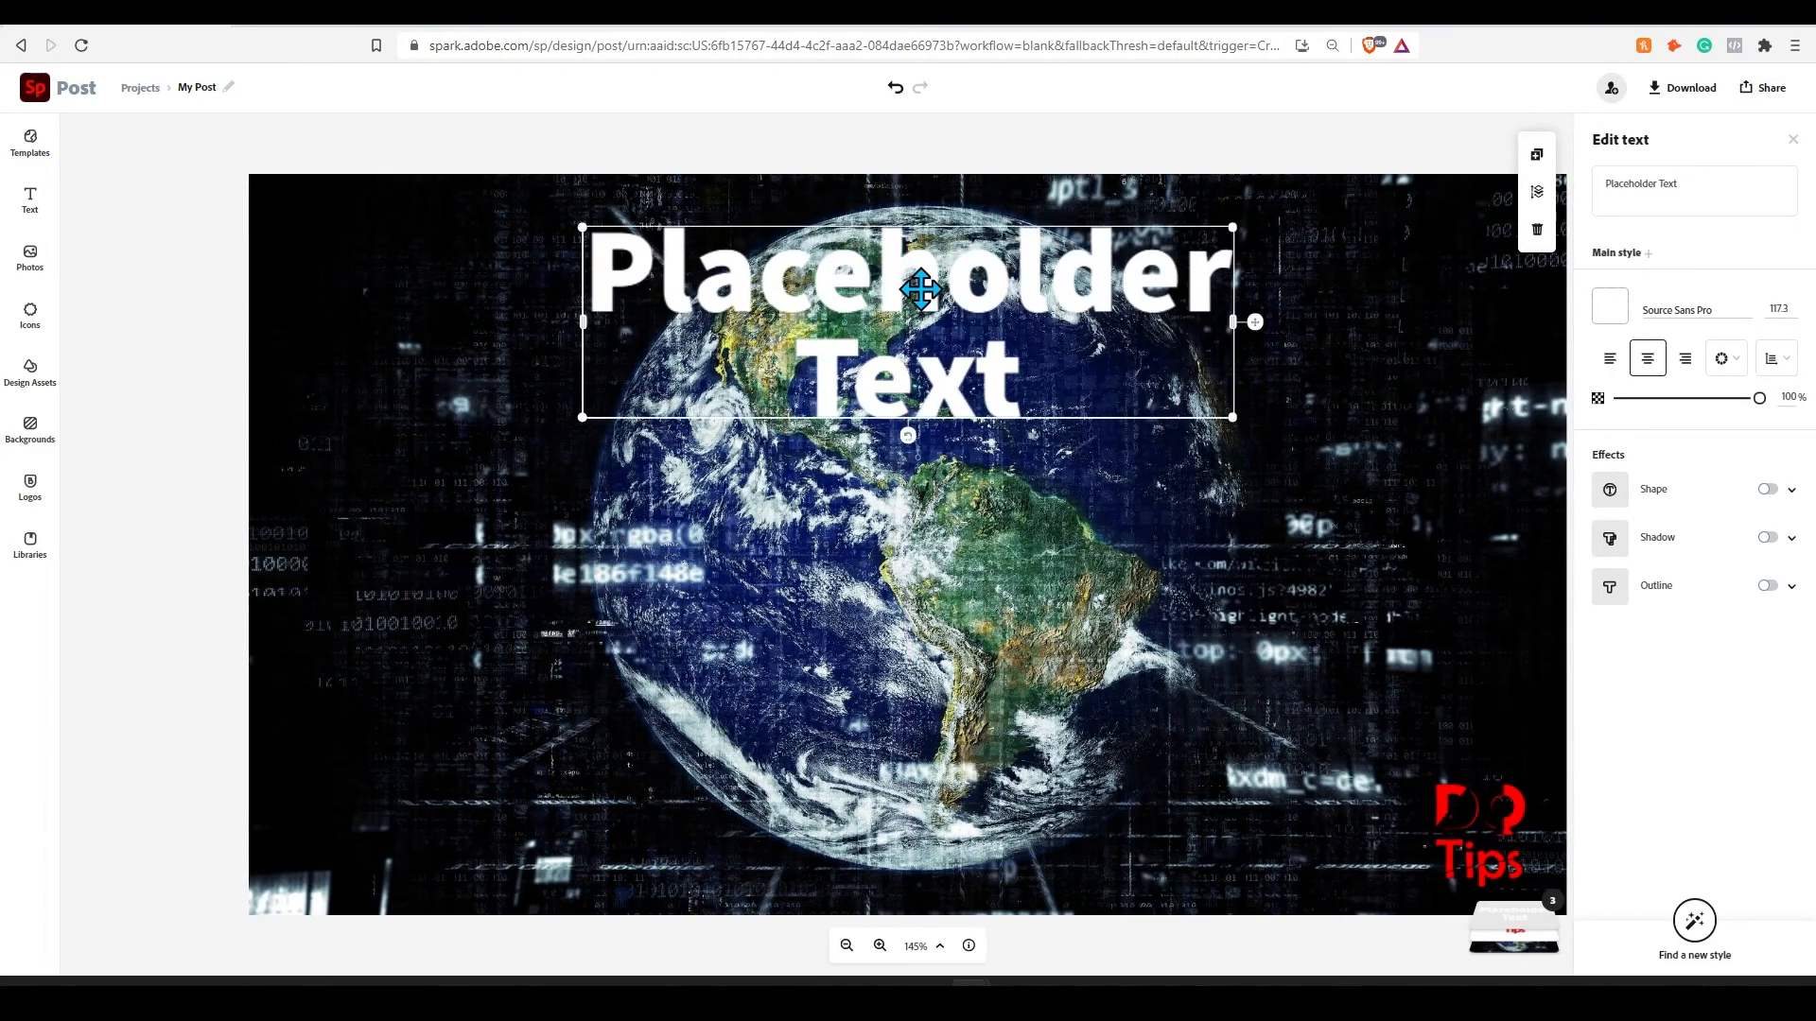
- Give the placeholder text a dark background shape at 31% opacity and a red shadow
left_click(1767, 489)
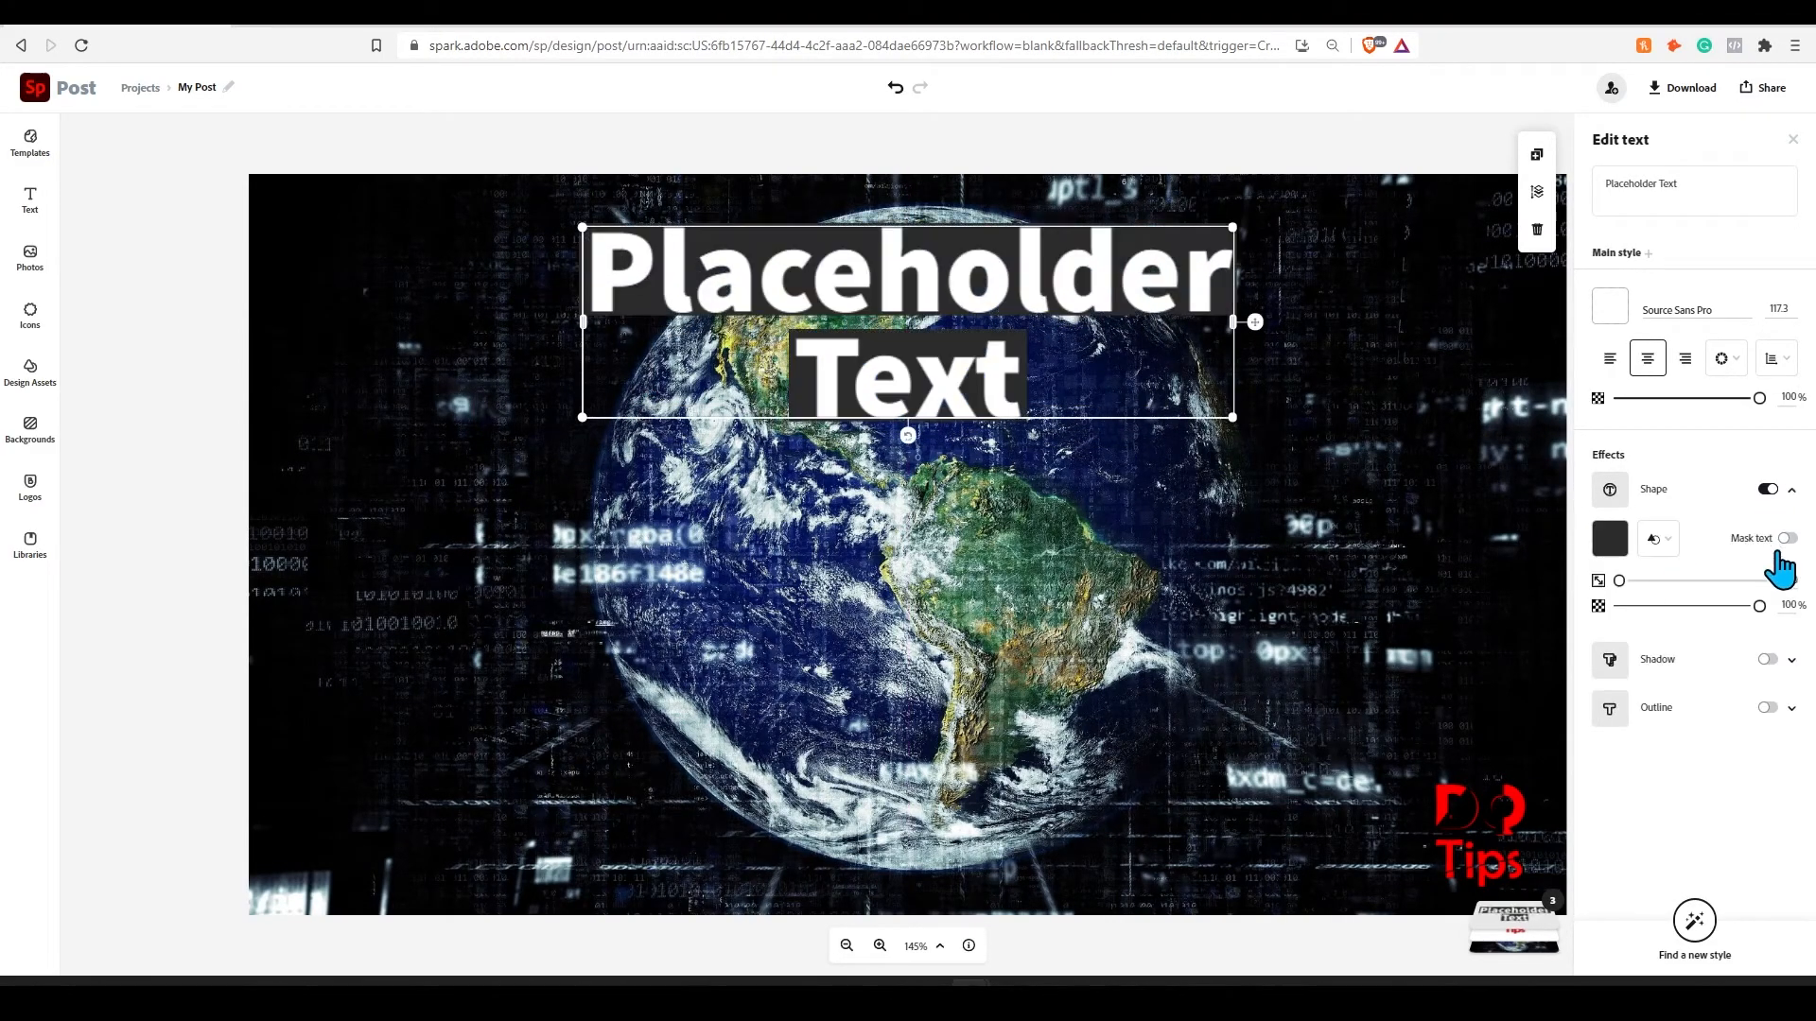
left_click(1767, 659)
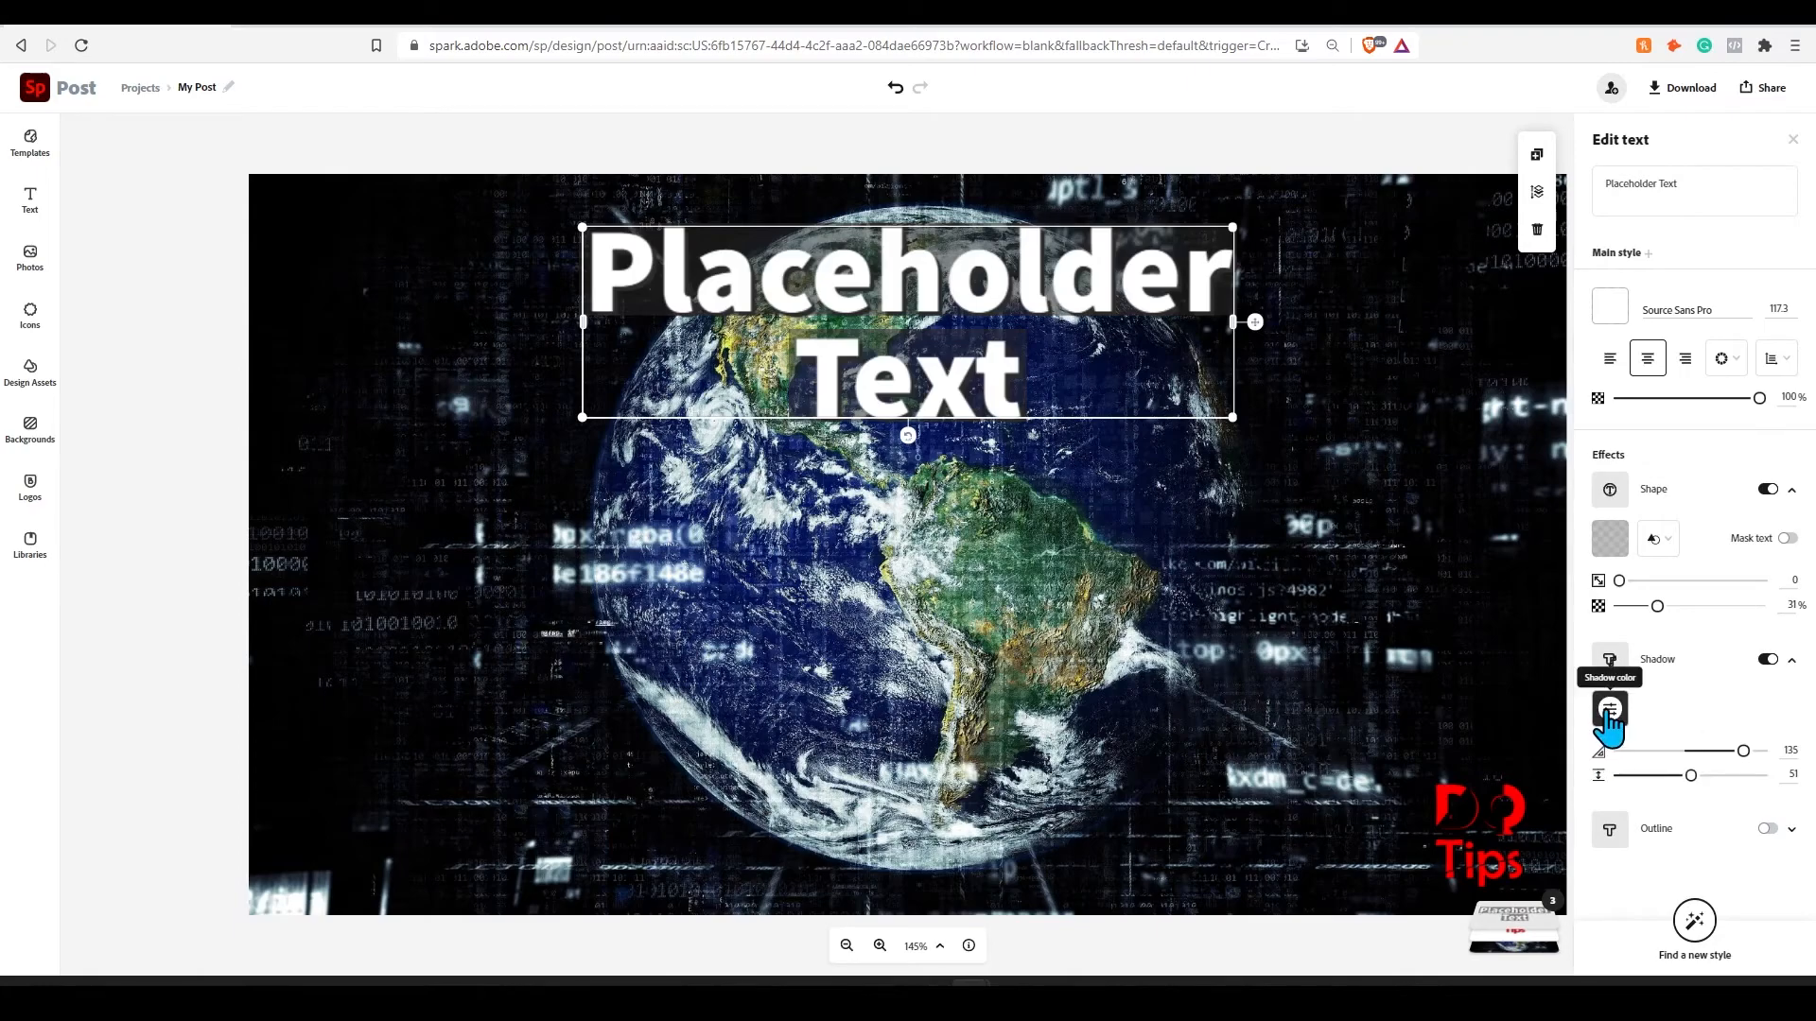
left_click(1610, 715)
left_click(1749, 575)
left_click(1225, 544)
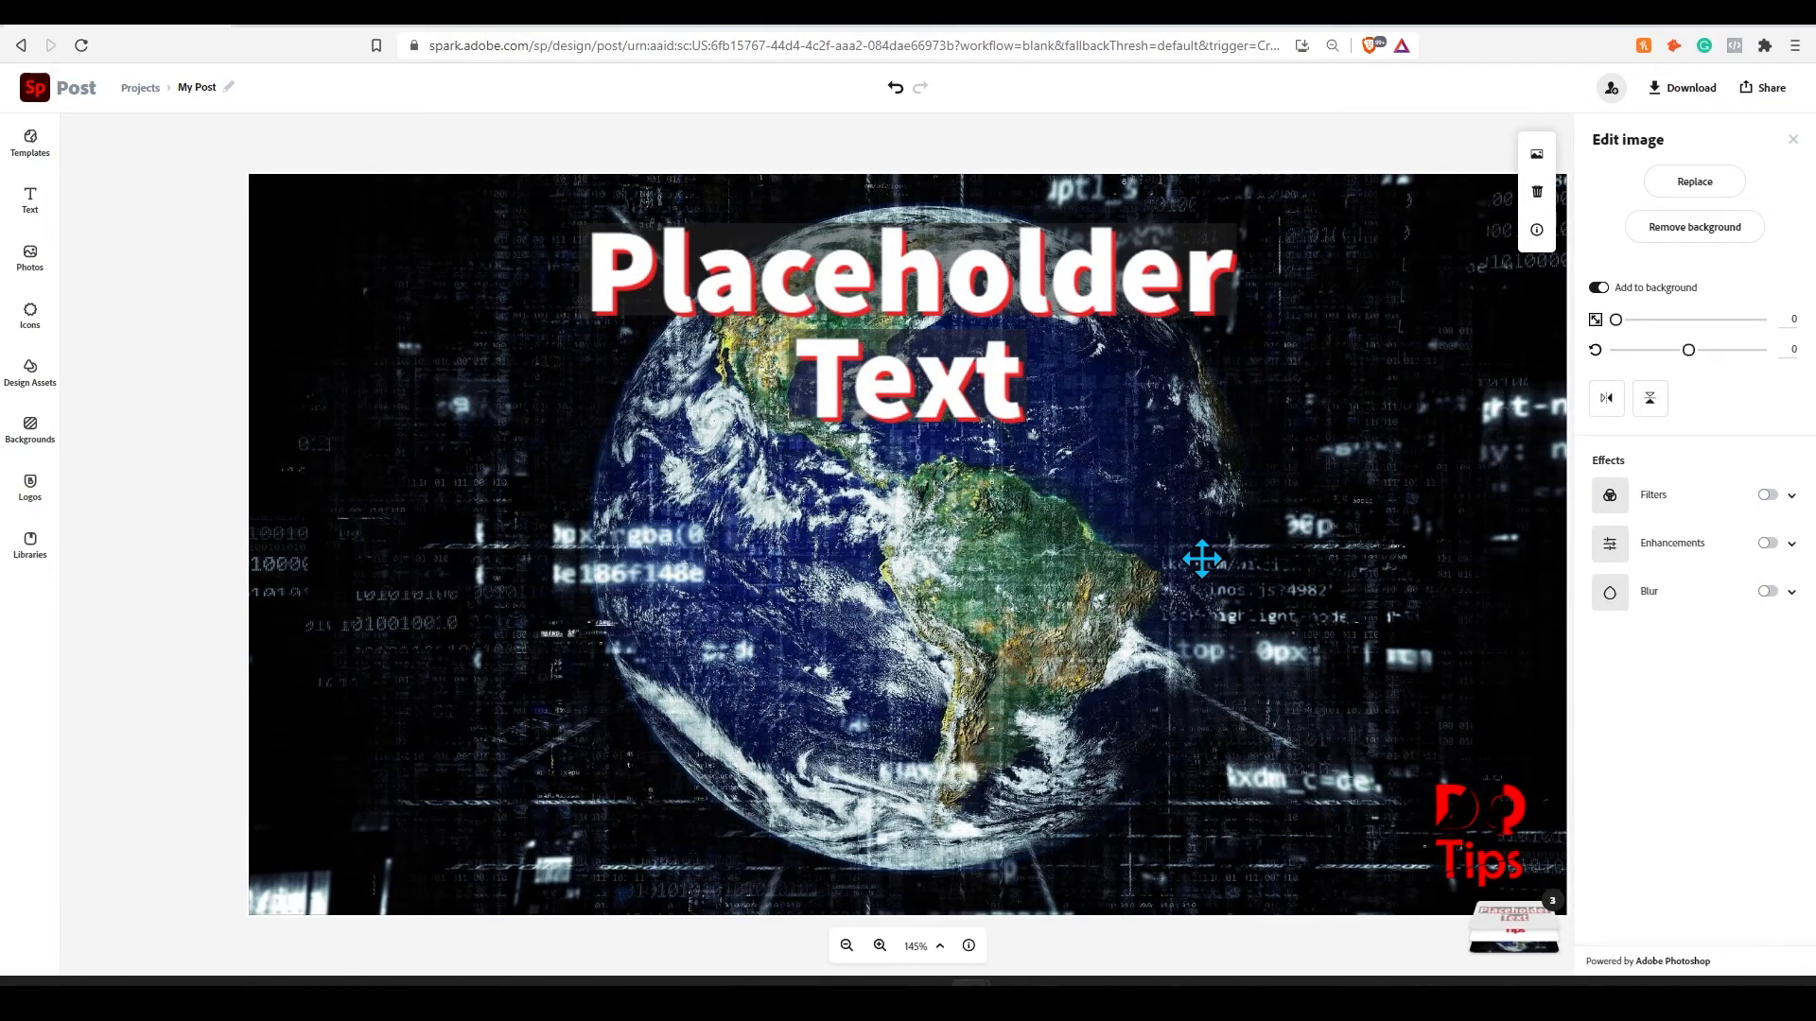
left_click(1123, 167)
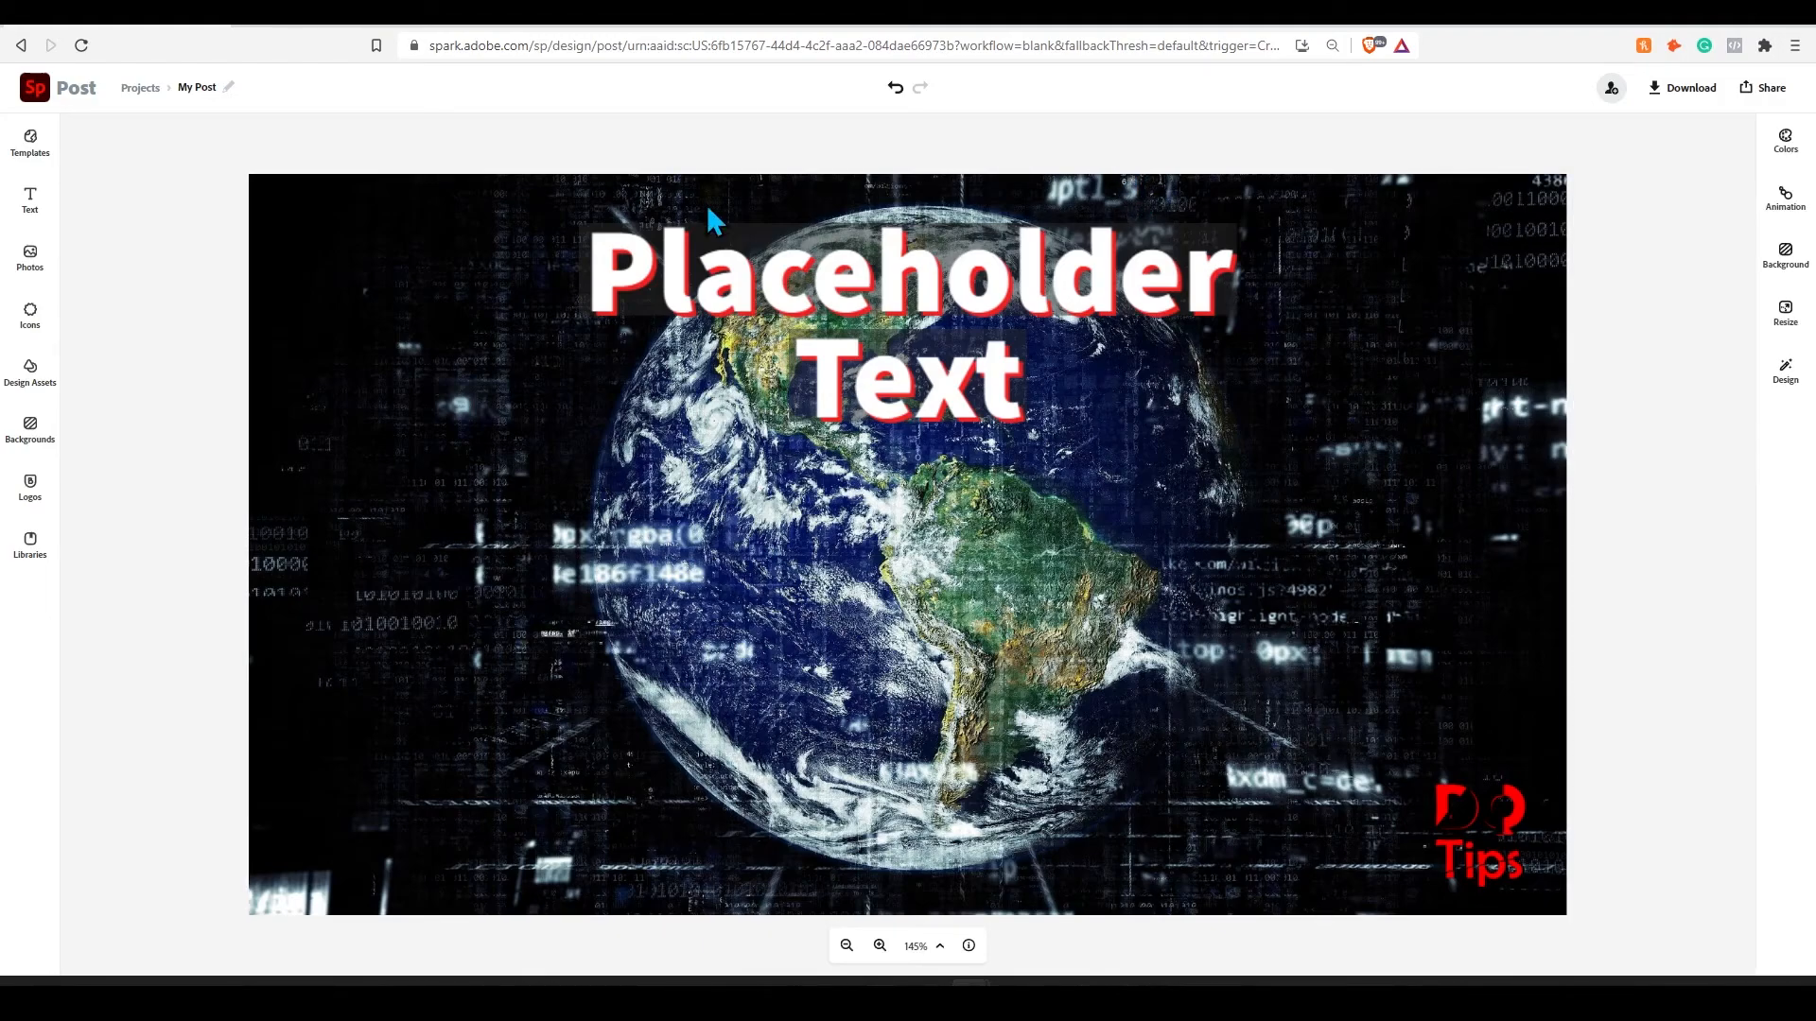
left_click(42, 149)
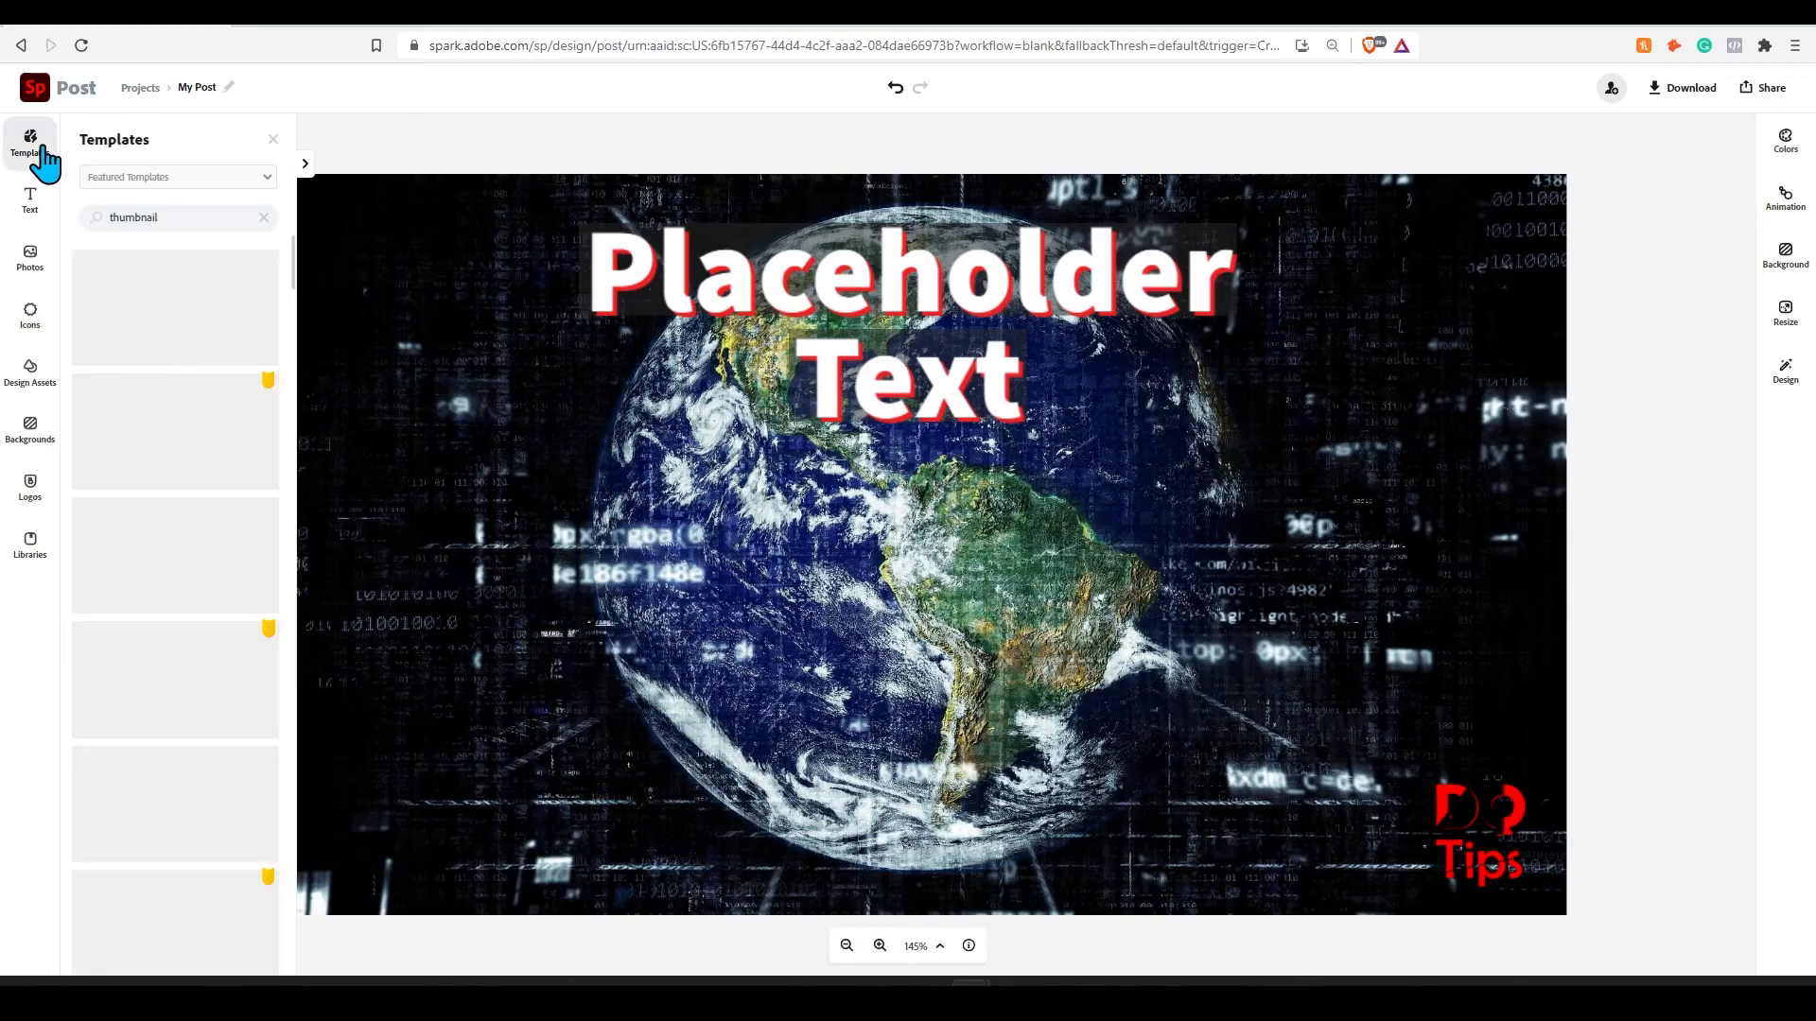
left_click(274, 141)
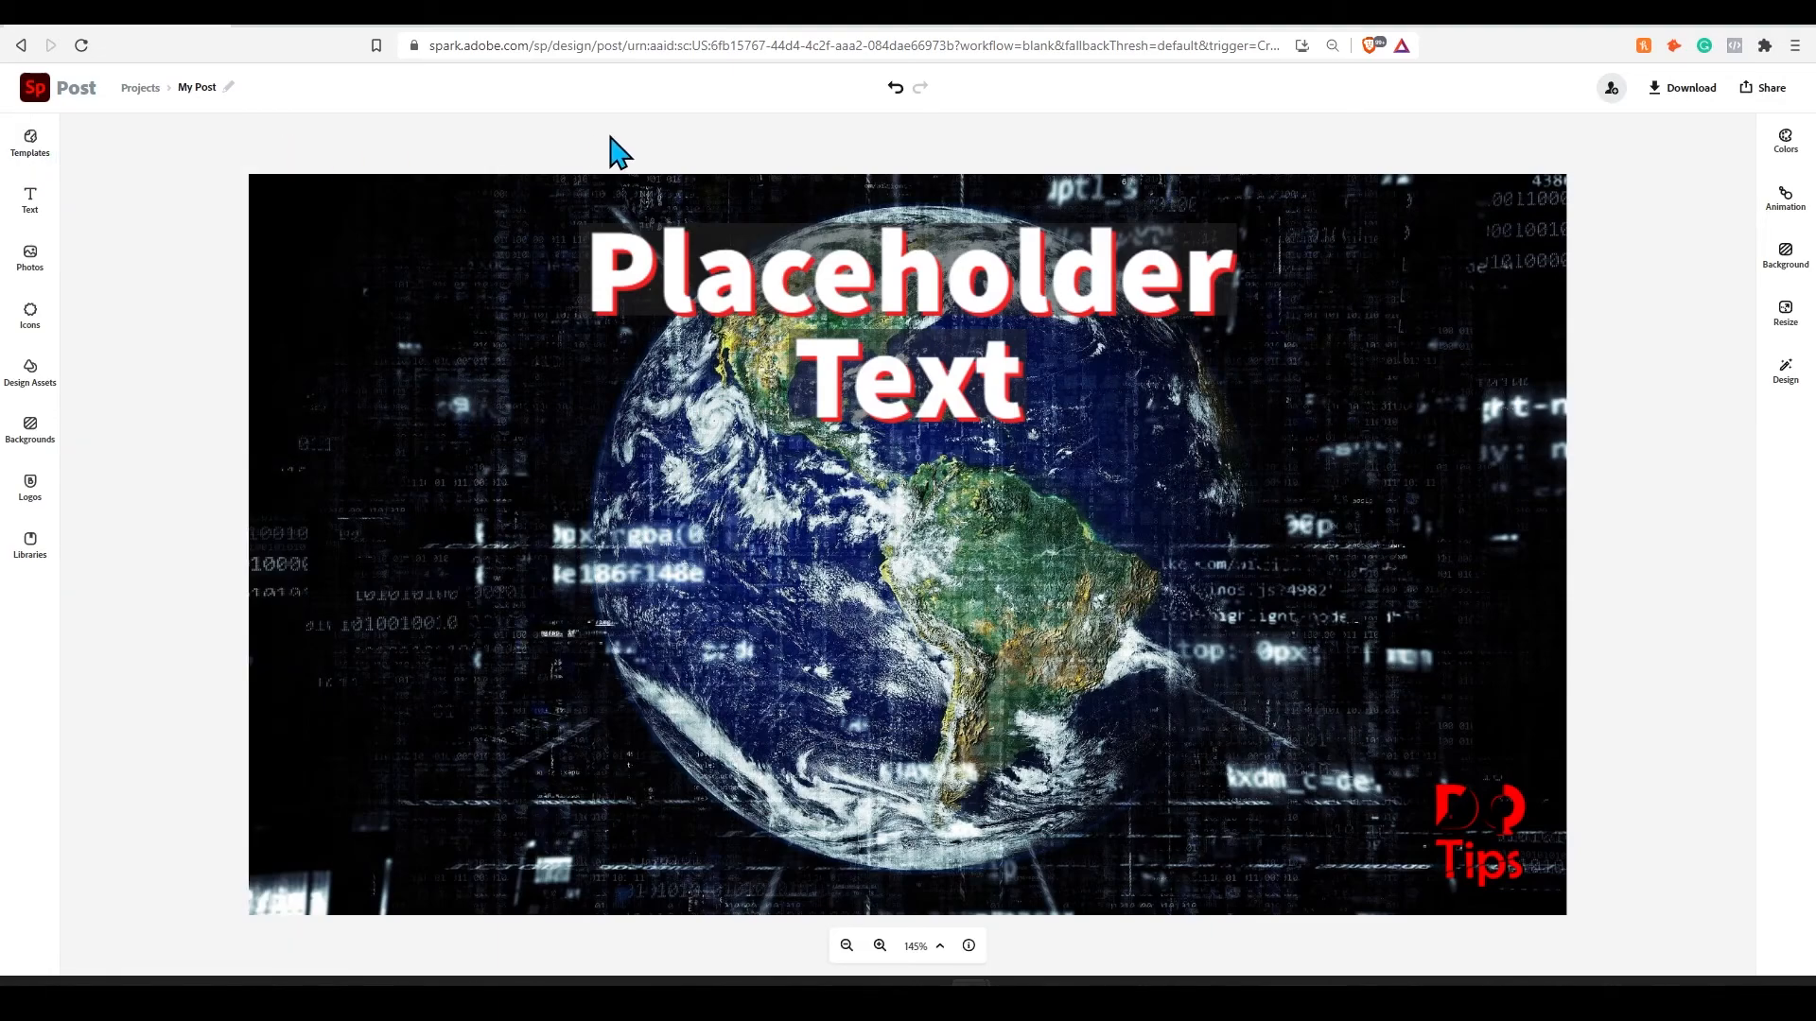